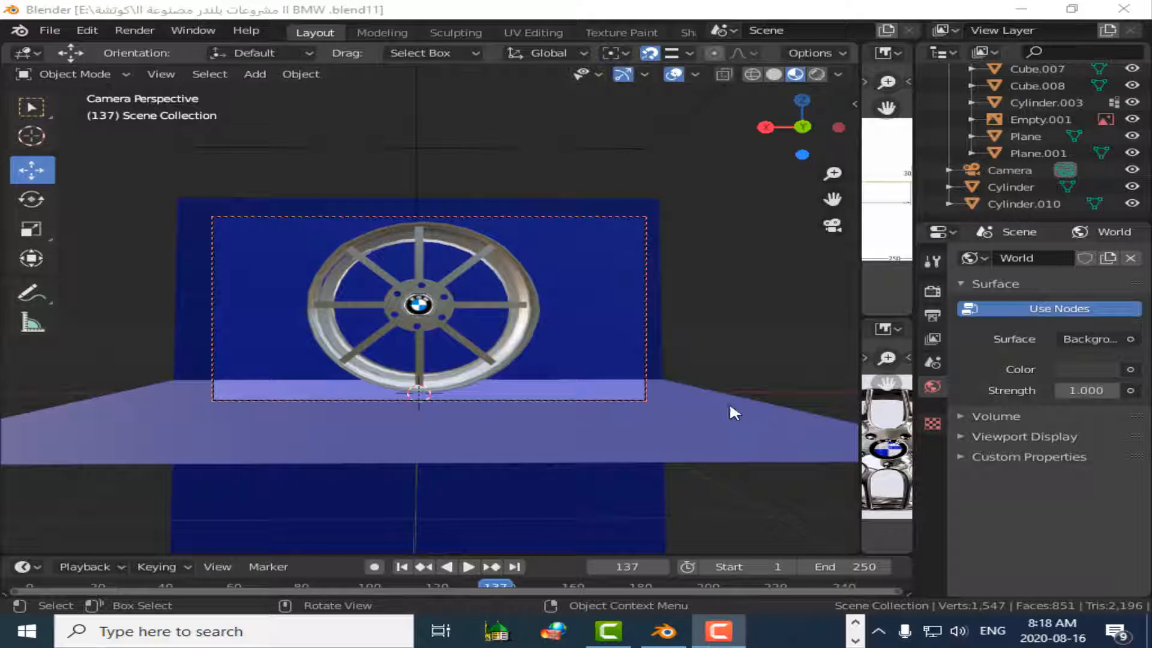
pyautogui.click(831, 227)
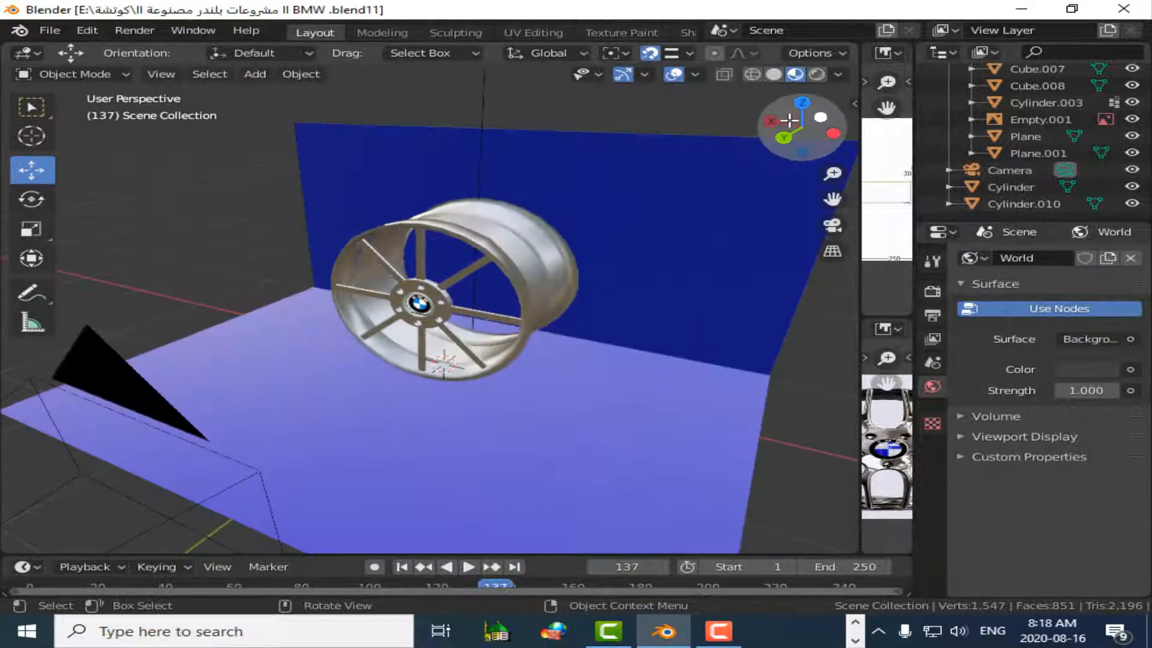
pyautogui.moveTo(790, 120); pyautogui.dragTo(912, 126)
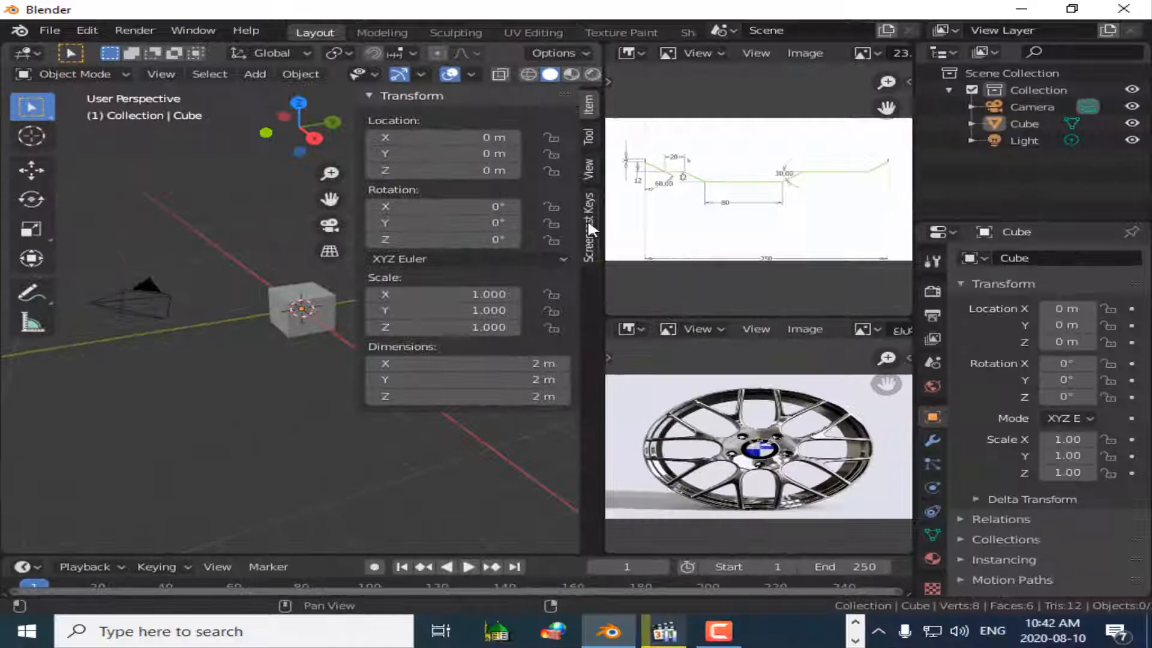
# Turn on the Screencast Keys display for the 3D viewport.
pyautogui.click(588, 223)
pyautogui.click(391, 96)
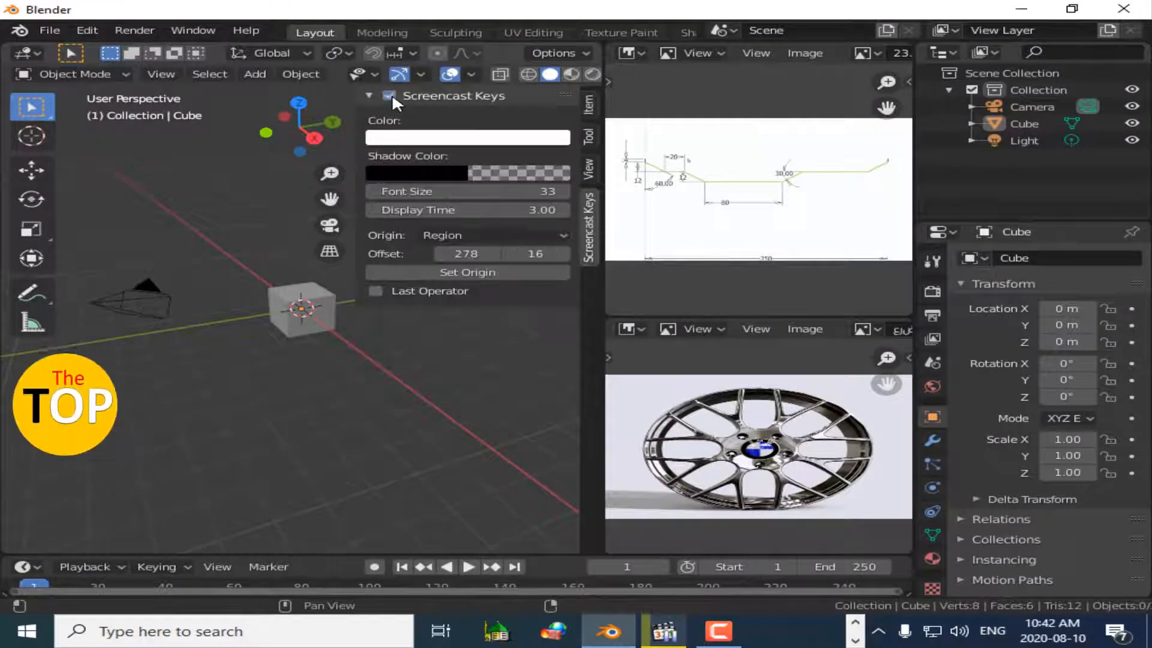
pyautogui.press('n')
# Delete the default camera, cube and light from the scene.
pyautogui.moveTo(487, 146); pyautogui.dragTo(81, 390)
pyautogui.press('x')
pyautogui.click(240, 372)
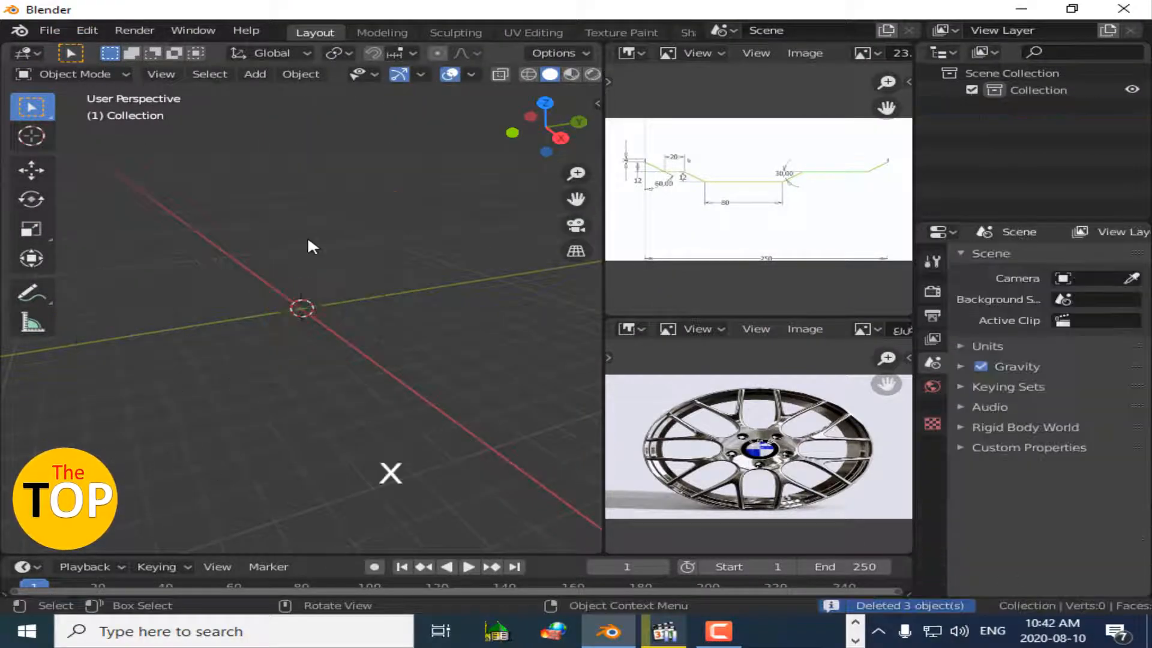
# Add a mesh cylinder at the world origin.
pyautogui.click(255, 73)
pyautogui.moveTo(288, 92)
pyautogui.click(459, 174)
# Try to set the cylinder's X rotation to 270°.
pyautogui.click(1067, 364)
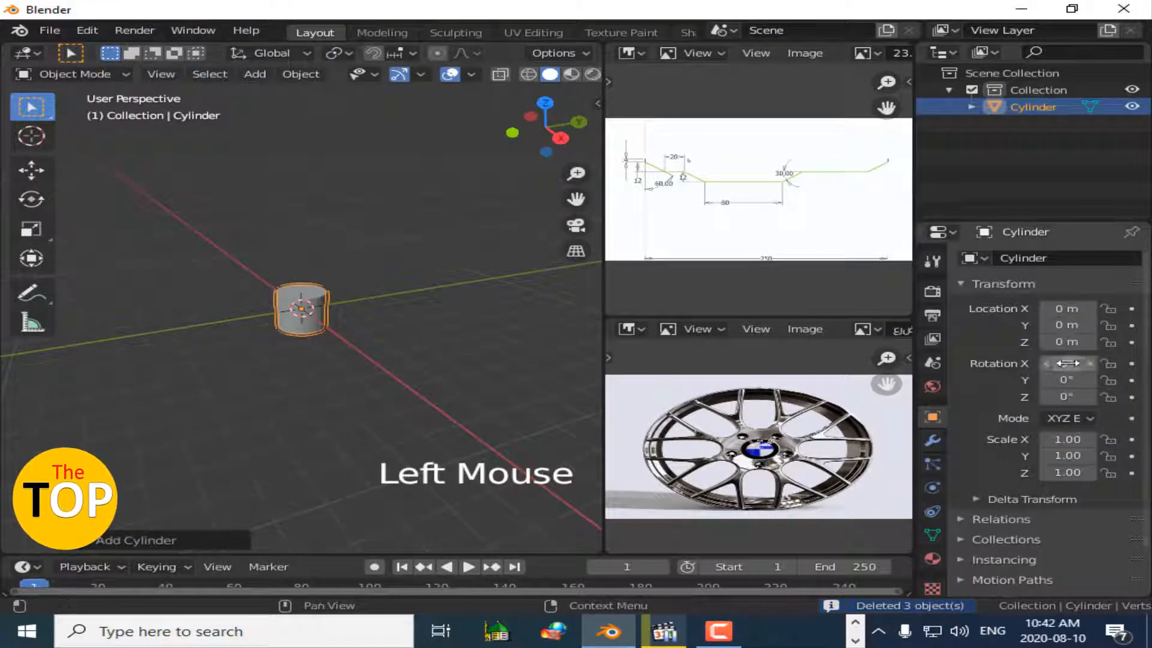
pyautogui.write('270')
pyautogui.press('Return')
# Remove the cylinder's end caps through its cap fill type and set its X rotation to 270°.
pyautogui.click(195, 538)
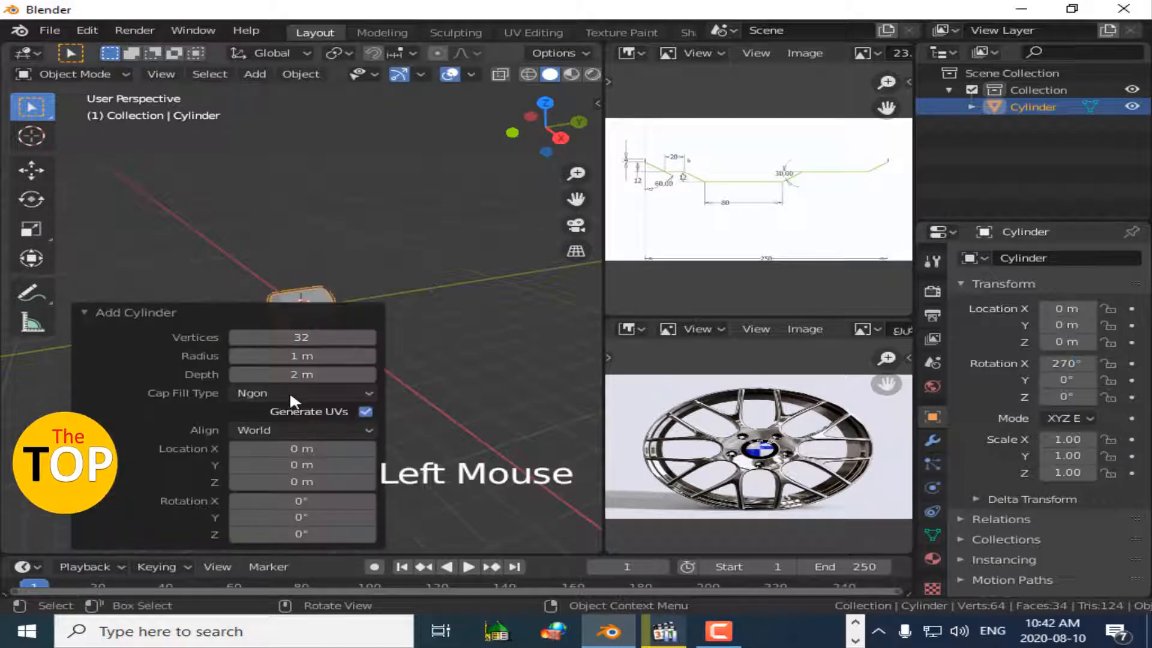
pyautogui.click(289, 392)
pyautogui.click(264, 412)
pyautogui.click(390, 335)
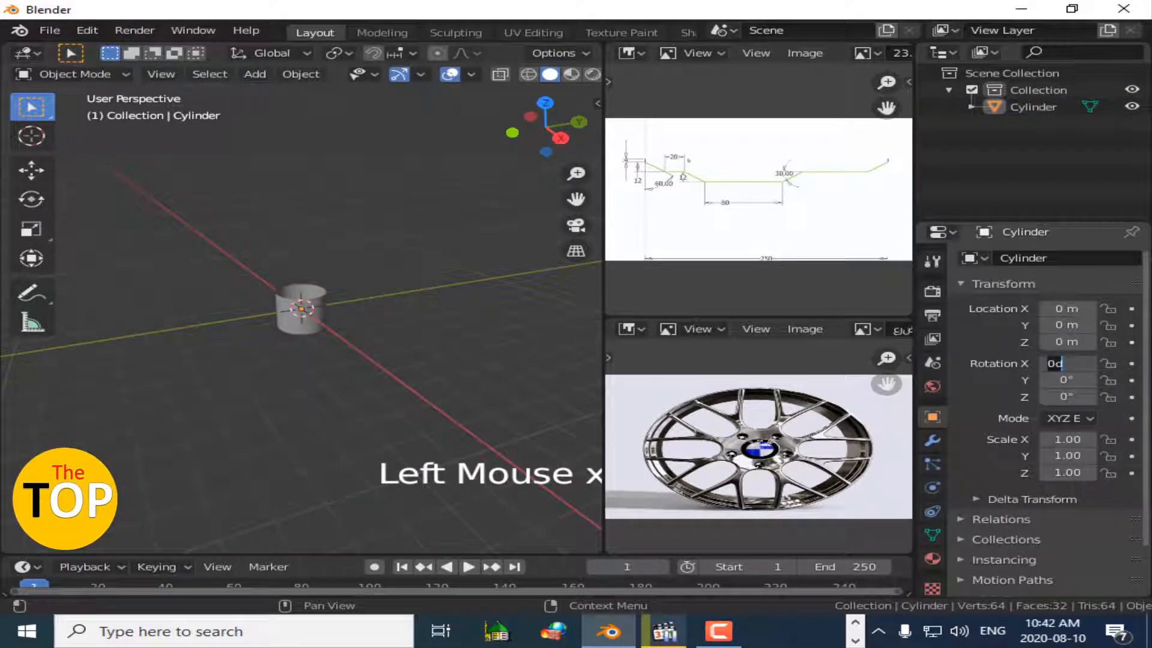
pyautogui.write('270')
pyautogui.press('Return')
# Show the cylinder's transform properties and set the scene's length unit to Centimeters.
pyautogui.press('n')
pyautogui.click(589, 105)
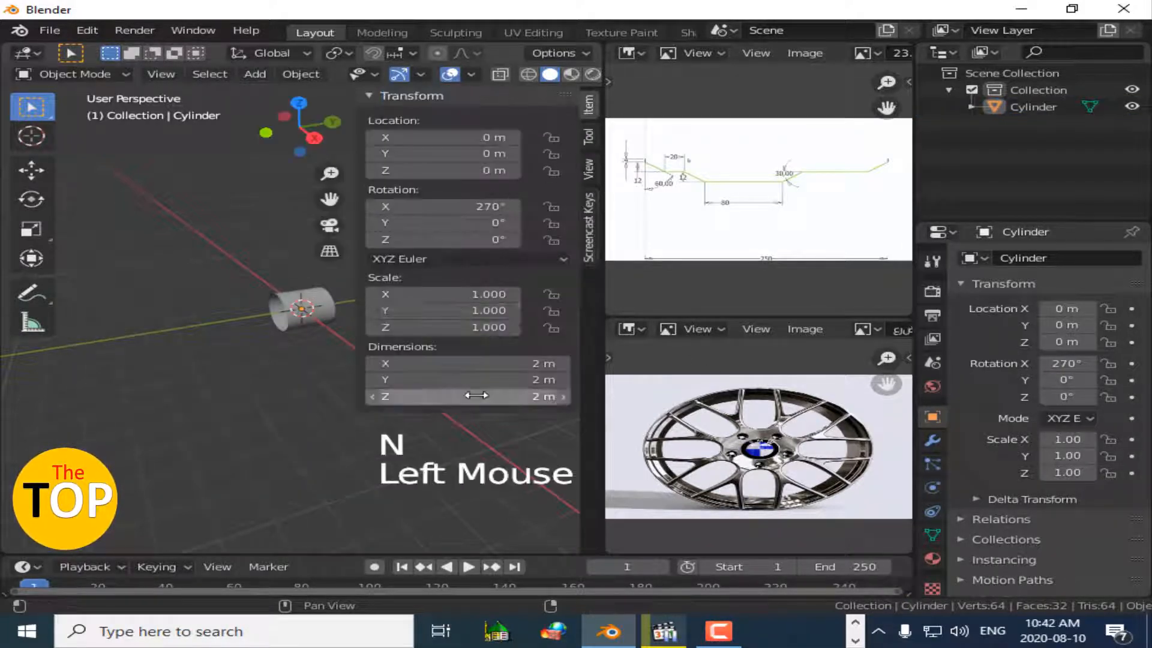
pyautogui.click(932, 362)
pyautogui.click(989, 339)
pyautogui.click(1080, 450)
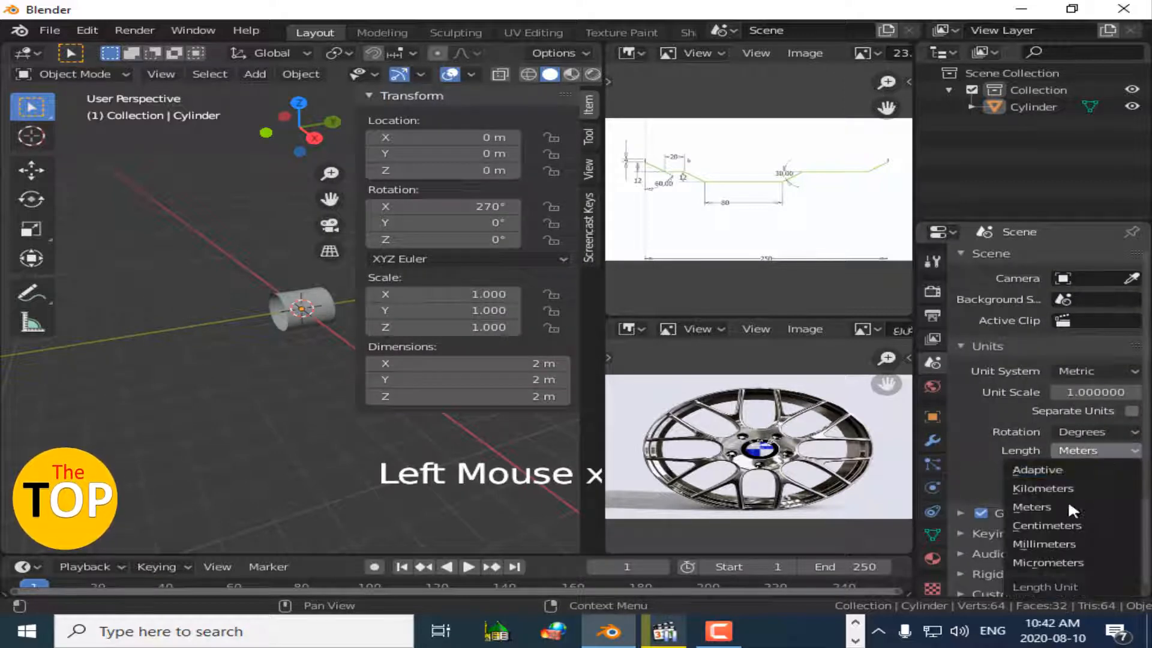
pyautogui.click(1047, 525)
# Set the cylinder's X and Y dimensions to 150 cm.
pyautogui.click(527, 363)
pyautogui.write('150')
pyautogui.press('Return')
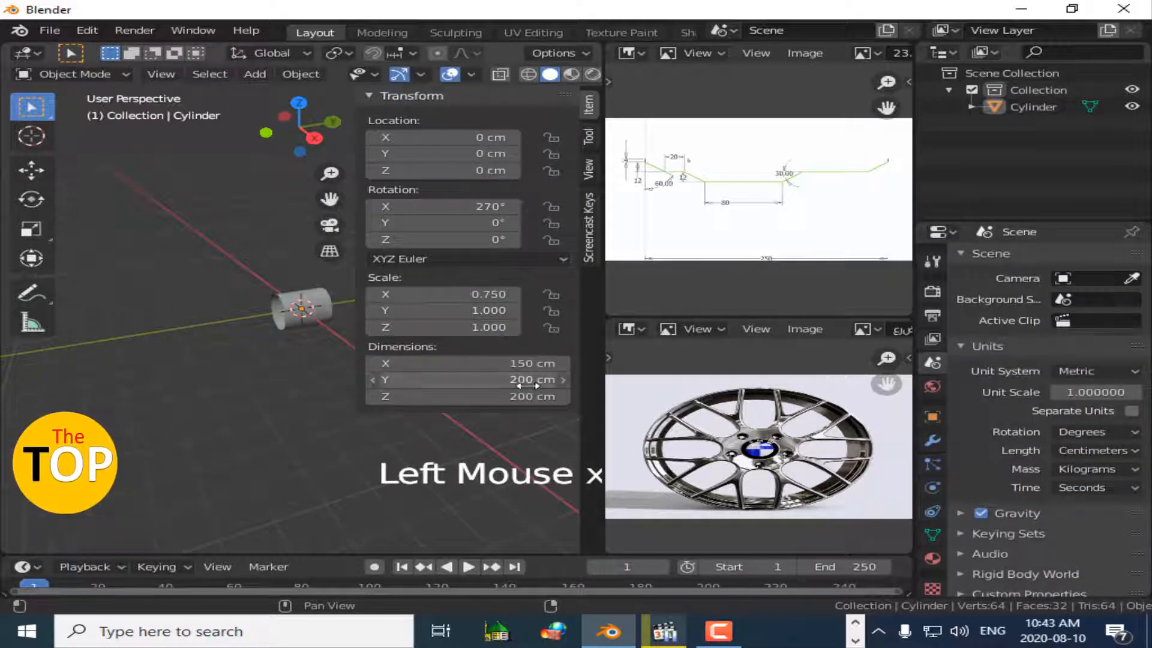
pyautogui.click(545, 386)
pyautogui.write('150')
pyautogui.press('Return')
pyautogui.press('KP_Decimal')
pyautogui.press('KP_Decimal')
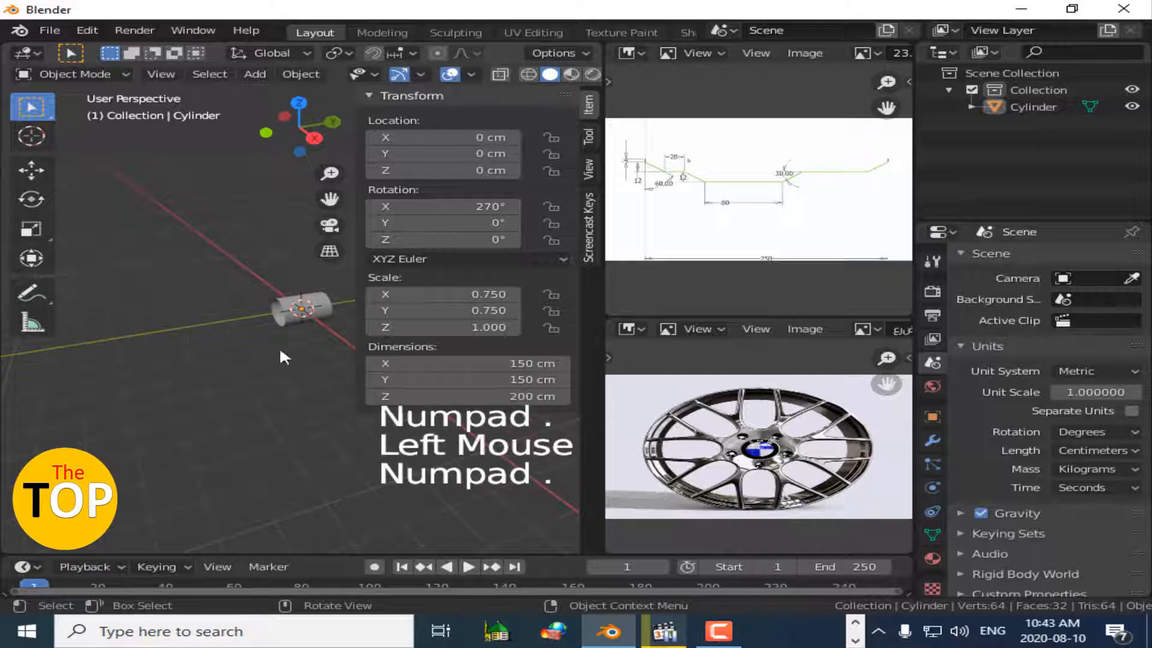
# Set the cylinder's Z dimension to 28 cm, making it a narrow ring.
pyautogui.click(301, 308)
pyautogui.press('KP_Decimal')
pyautogui.moveTo(311, 127); pyautogui.dragTo(272, 129)
pyautogui.moveTo(330, 173); pyautogui.dragTo(330, 216)
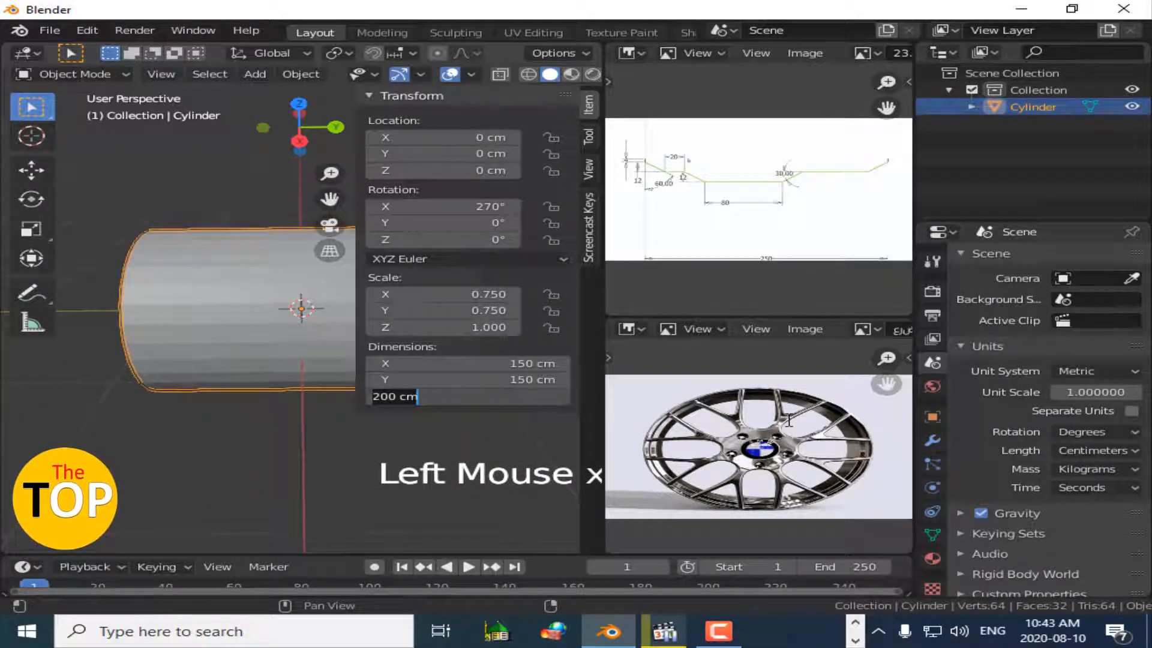
pyautogui.write('28')
pyautogui.press('Return')
pyautogui.press('KP_Decimal')
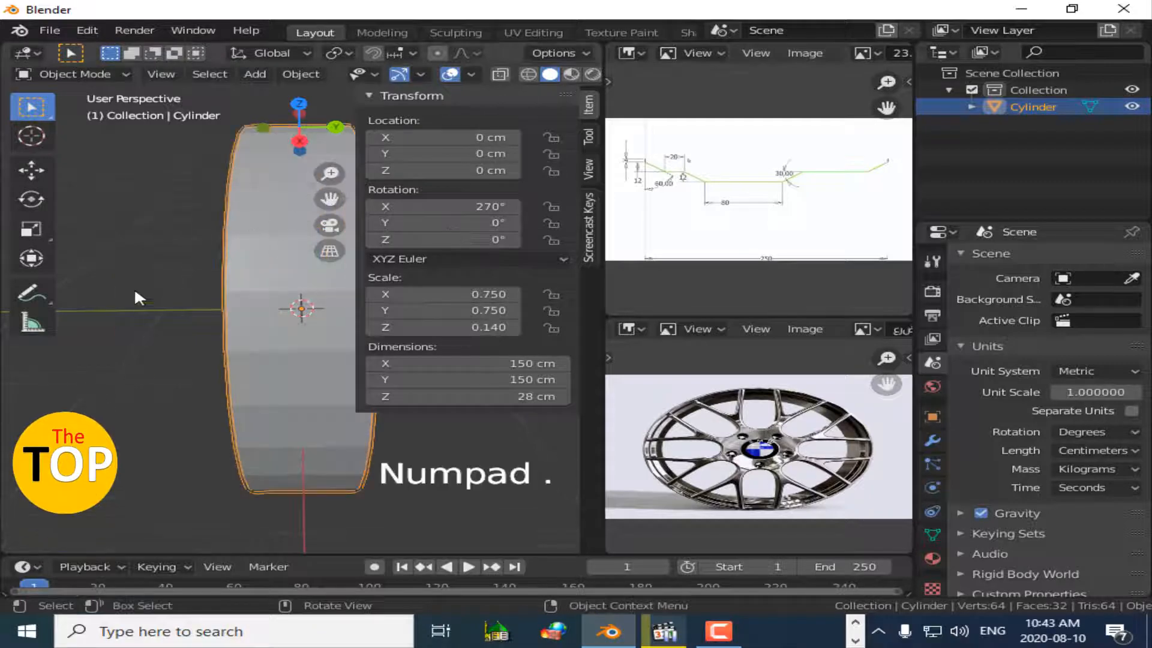
# Duplicate the ring and place the copy about 46 cm away along the negative Y axis.
pyautogui.click(255, 73)
pyautogui.hotkey('shift', 'd')
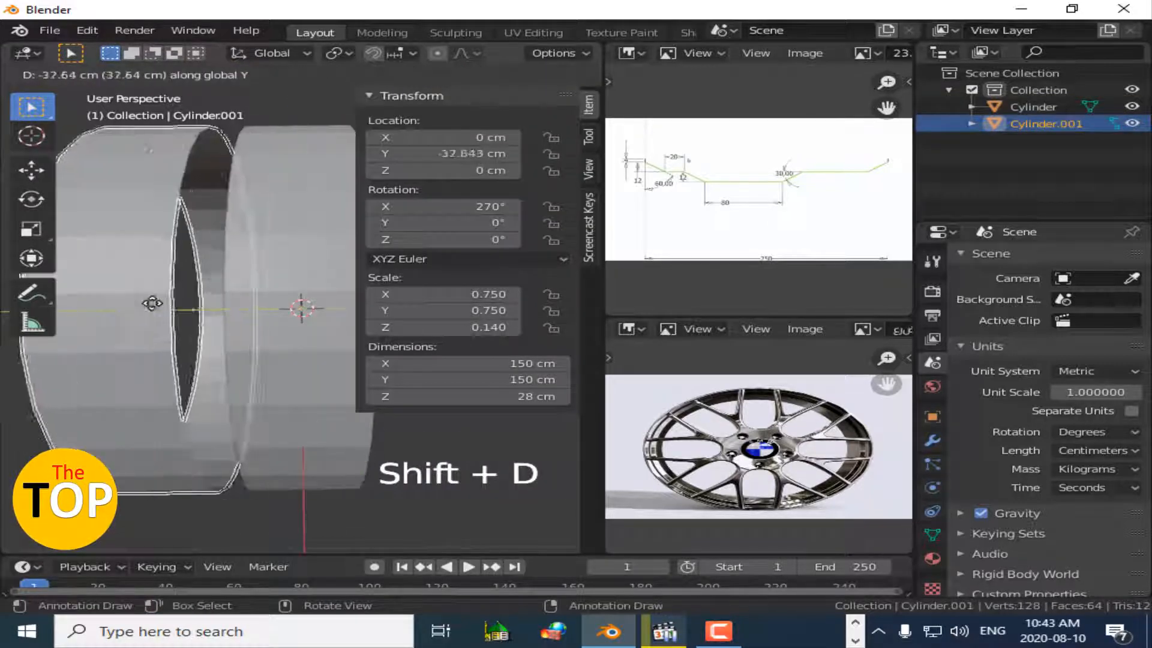
pyautogui.click(111, 303)
pyautogui.moveTo(283, 127); pyautogui.dragTo(267, 231)
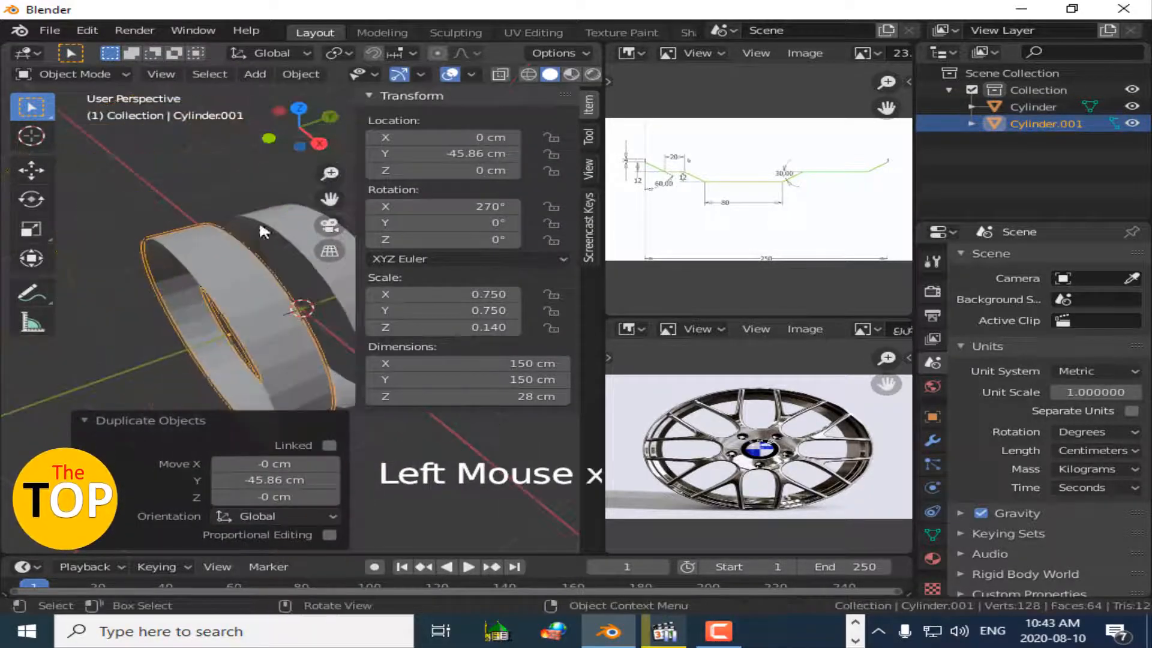
pyautogui.press('n')
pyautogui.click(90, 420)
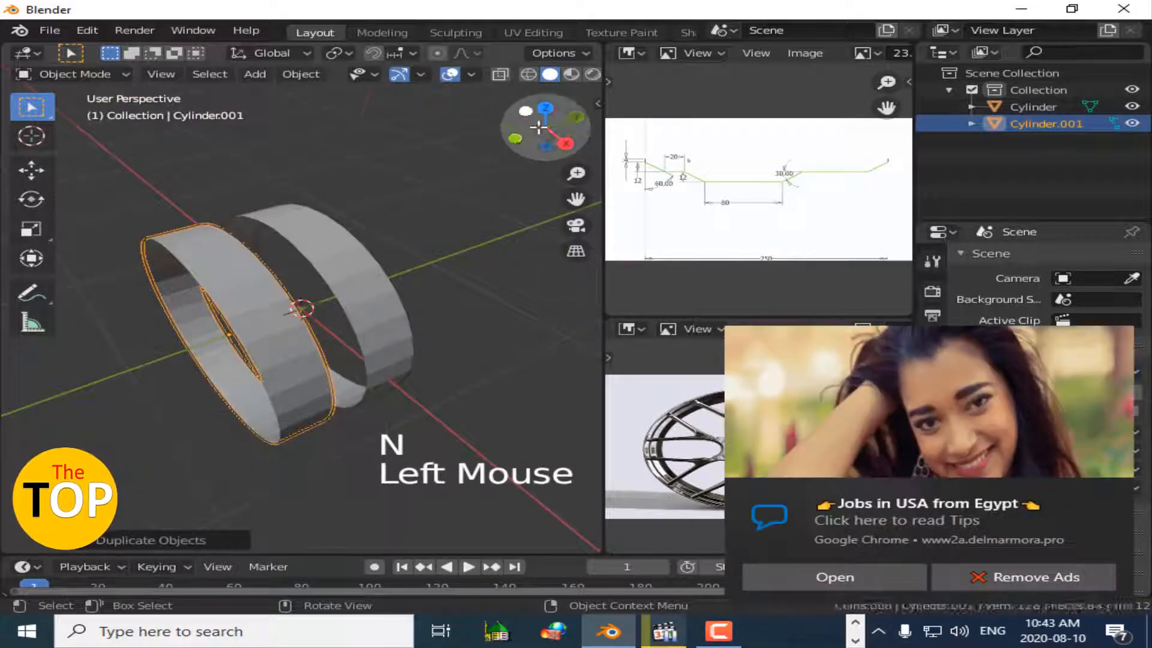
pyautogui.moveTo(542, 127); pyautogui.dragTo(998, 364)
# Move the duplicated ring farther from the original along the Y axis.
pyautogui.press('Tab')
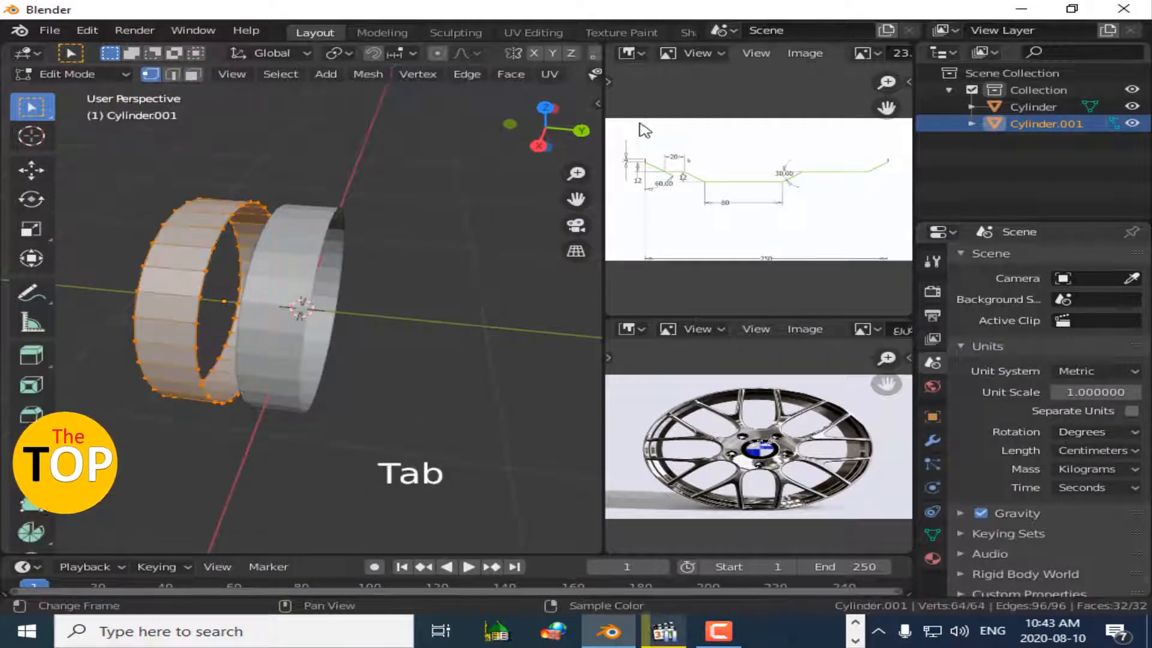
pyautogui.moveTo(545, 127)
pyautogui.mouseDown()
pyautogui.moveTo(471, 162)
pyautogui.moveTo(555, 119)
pyautogui.mouseUp()
pyautogui.press('Tab')
pyautogui.click(294, 258)
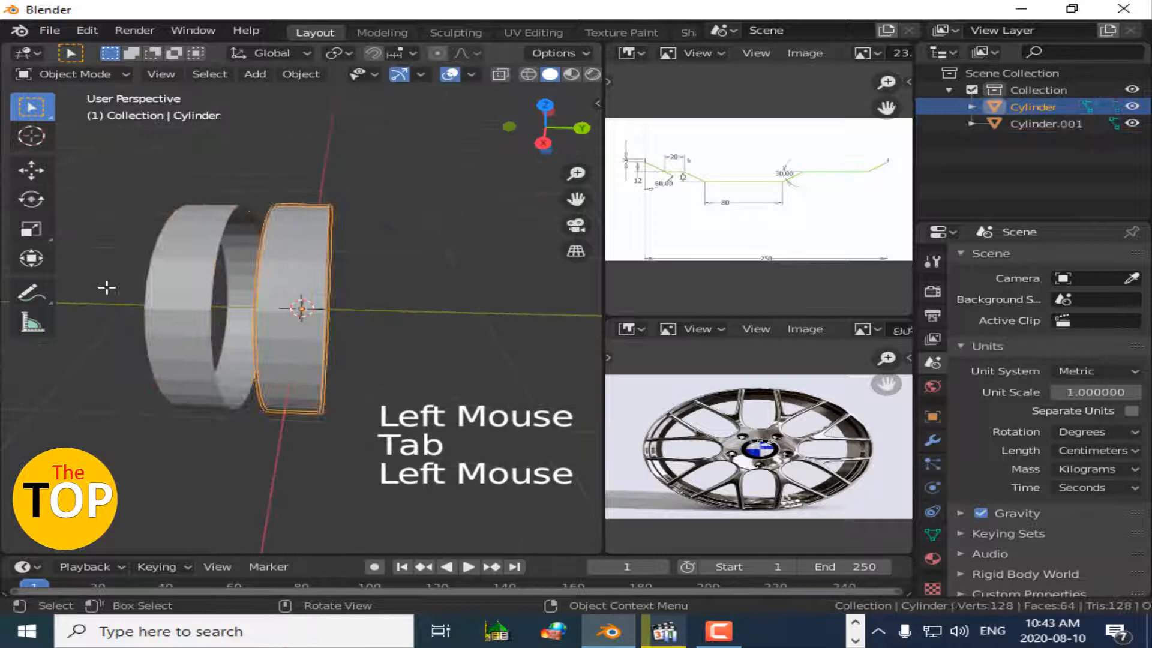
pyautogui.click(162, 262)
pyautogui.click(31, 170)
pyautogui.press('KP_Decimal')
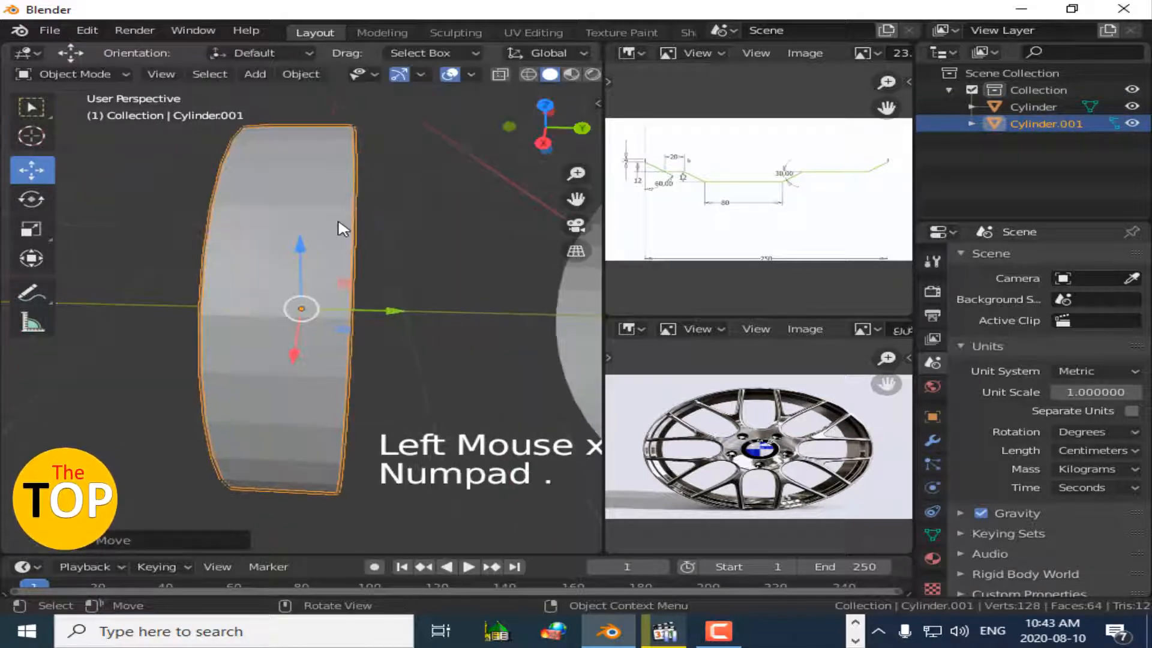
# In Edit Mode, select the upper-half vertices on the duplicated ring's edge that faces the original ring.
pyautogui.press('Tab')
pyautogui.moveTo(543, 128); pyautogui.dragTo(519, 192)
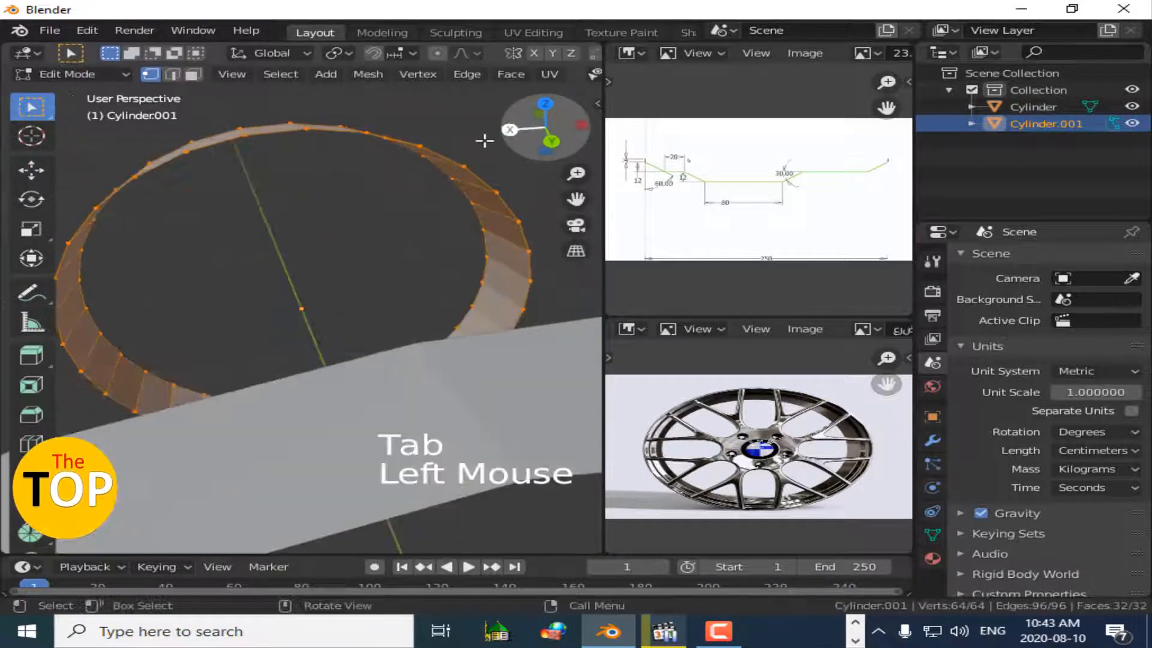
pyautogui.keyDown('alt'); pyautogui.click(301, 132); pyautogui.keyUp('alt')
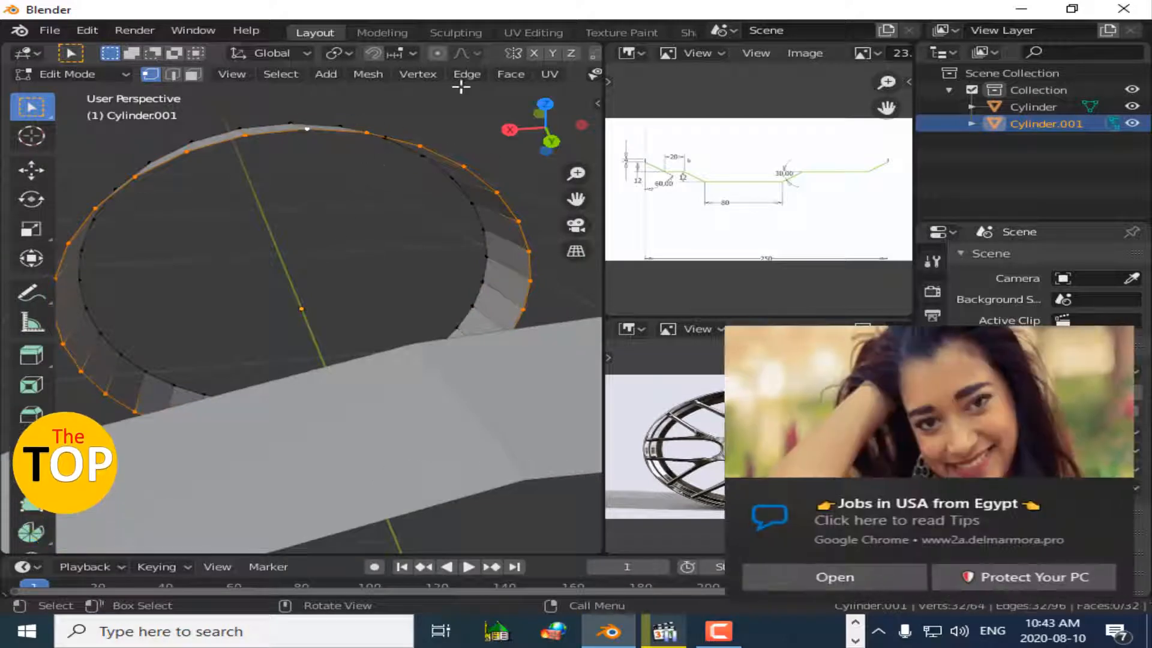
pyautogui.hotkey('alt', 'a')
pyautogui.moveTo(545, 129); pyautogui.dragTo(543, 117)
pyautogui.click(545, 108)
pyautogui.click(544, 127)
pyautogui.click(542, 117)
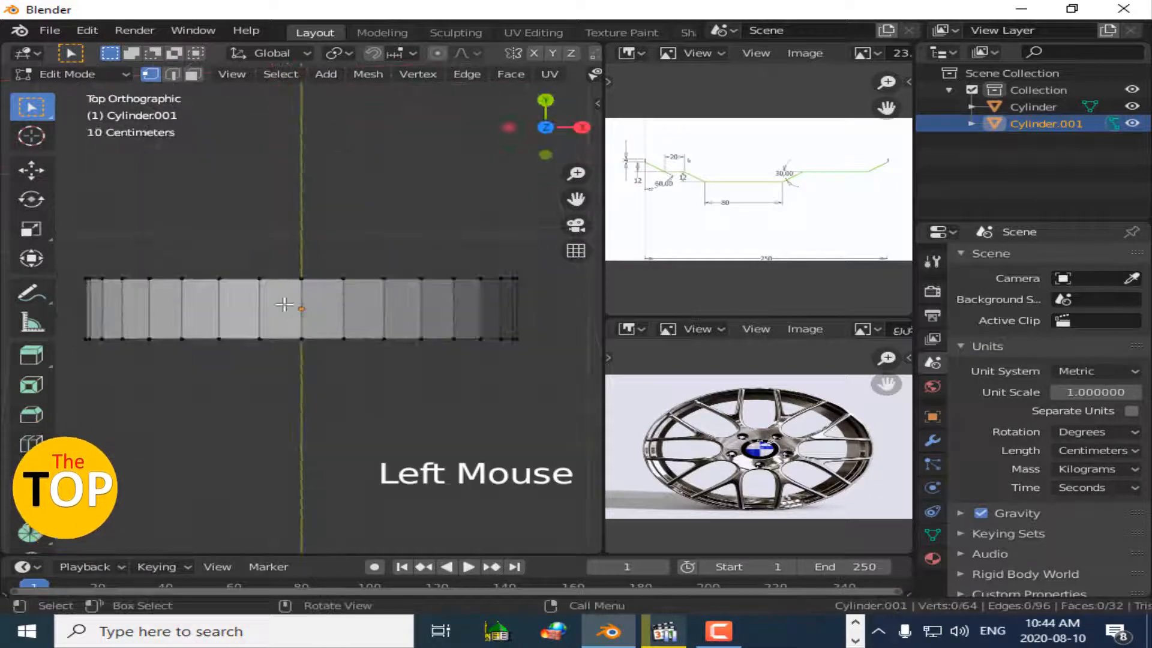
pyautogui.keyDown('shift'); pyautogui.click(348, 282); pyautogui.keyUp('shift')
pyautogui.keyDown('shift'); pyautogui.click(420, 279); pyautogui.keyUp('shift')
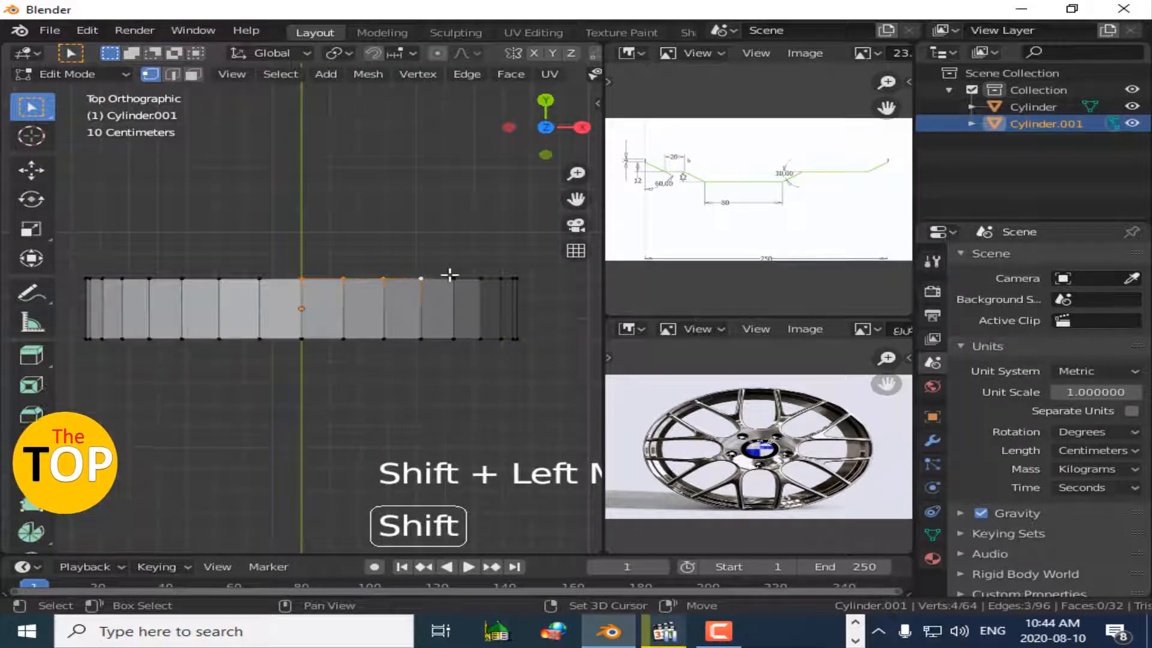
pyautogui.keyDown('shift'); pyautogui.click(453, 279); pyautogui.keyUp('shift')
pyautogui.keyDown('shift'); pyautogui.click(480, 278); pyautogui.keyUp('shift')
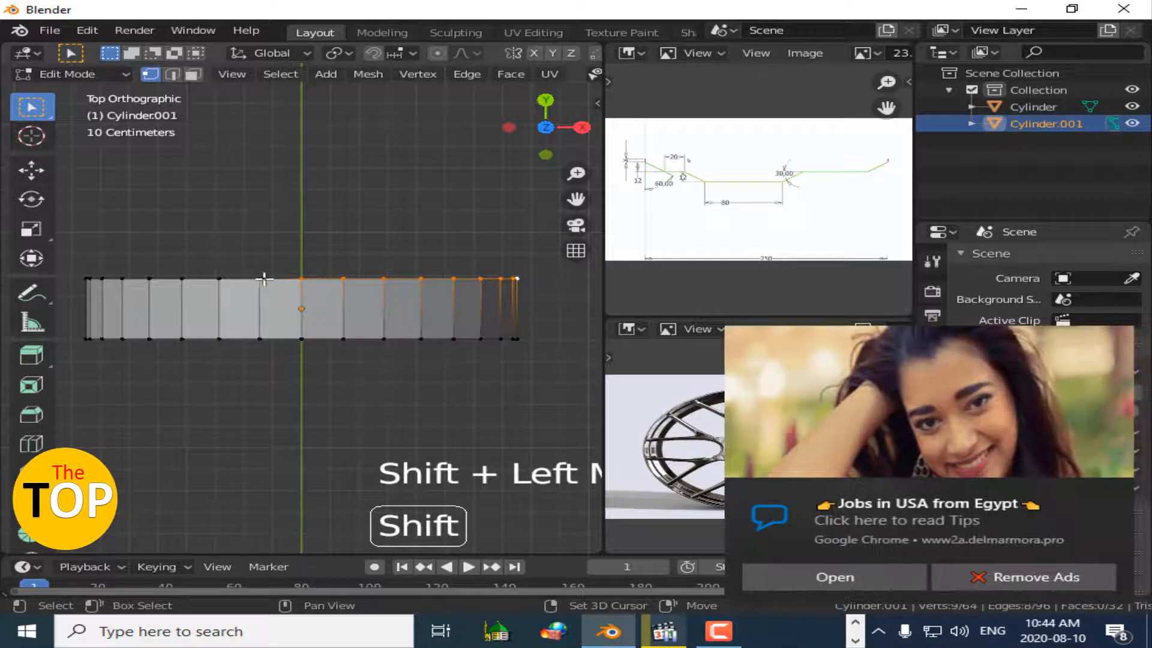
pyautogui.keyDown('shift'); pyautogui.click(259, 279); pyautogui.keyUp('shift')
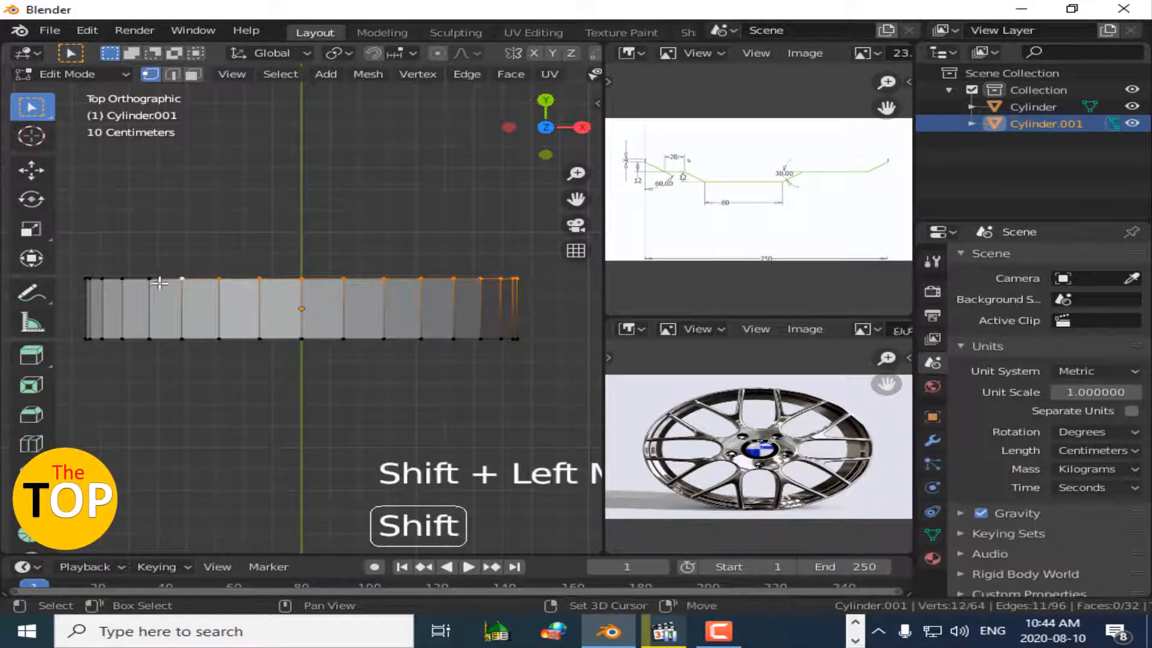
pyautogui.keyDown('shift'); pyautogui.click(95, 277); pyautogui.keyUp('shift')
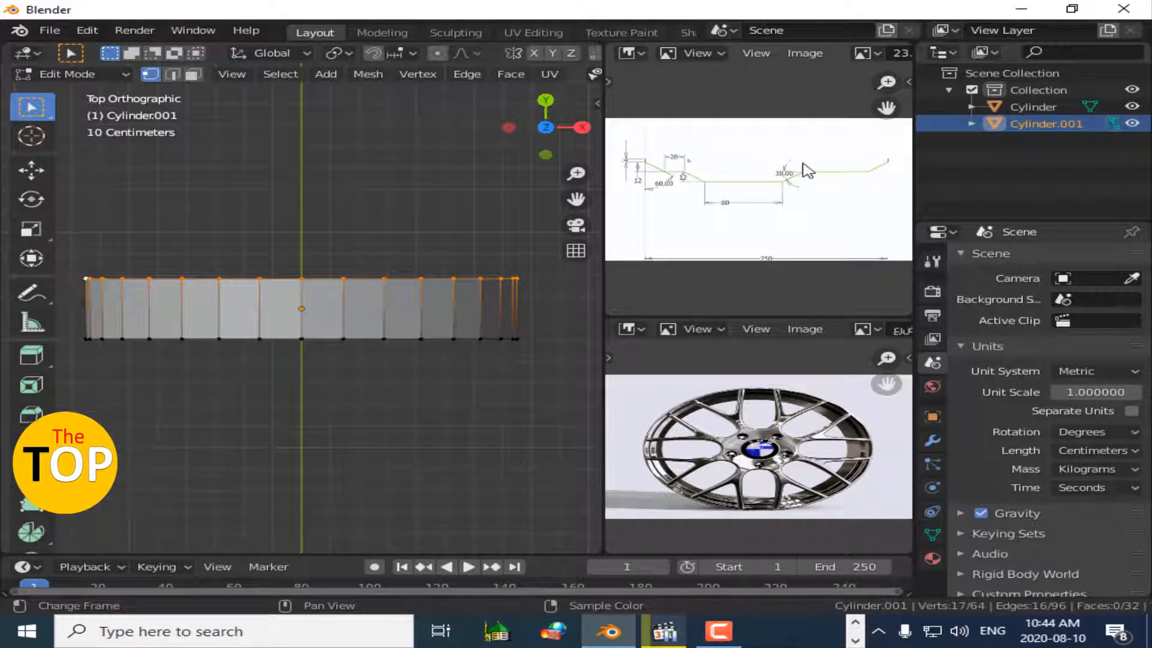
# Extrude the selected upper half of the edge toward the original ring with an X offset of 2 cm.
pyautogui.moveTo(544, 140); pyautogui.dragTo(429, 148)
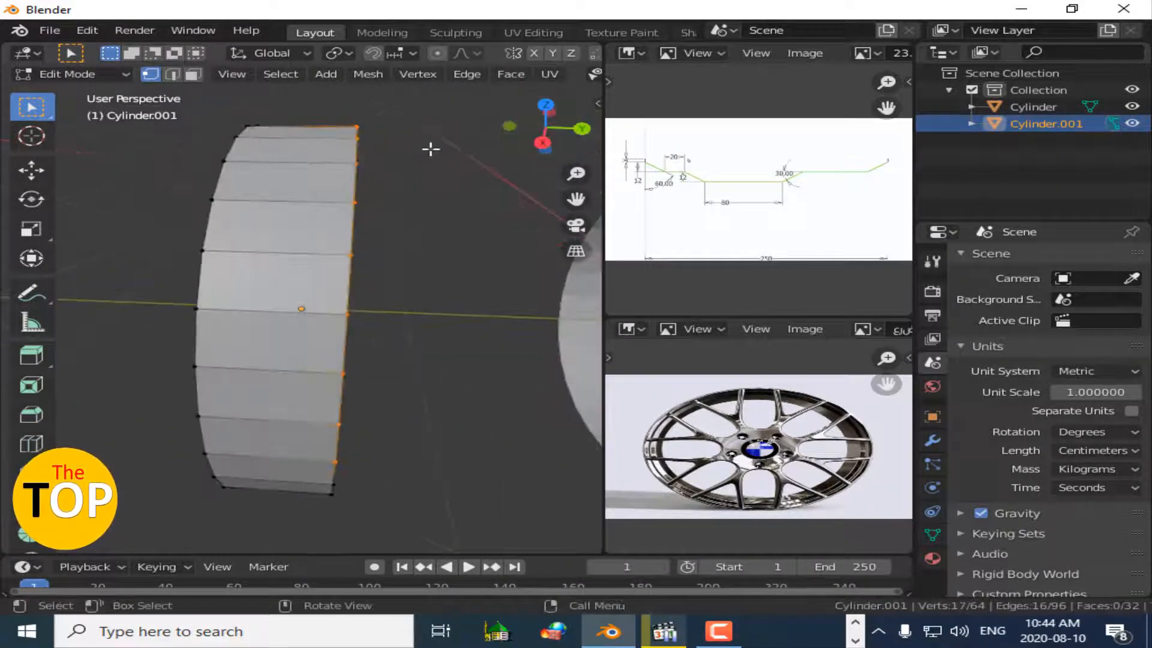
pyautogui.press('e')
pyautogui.click(484, 159)
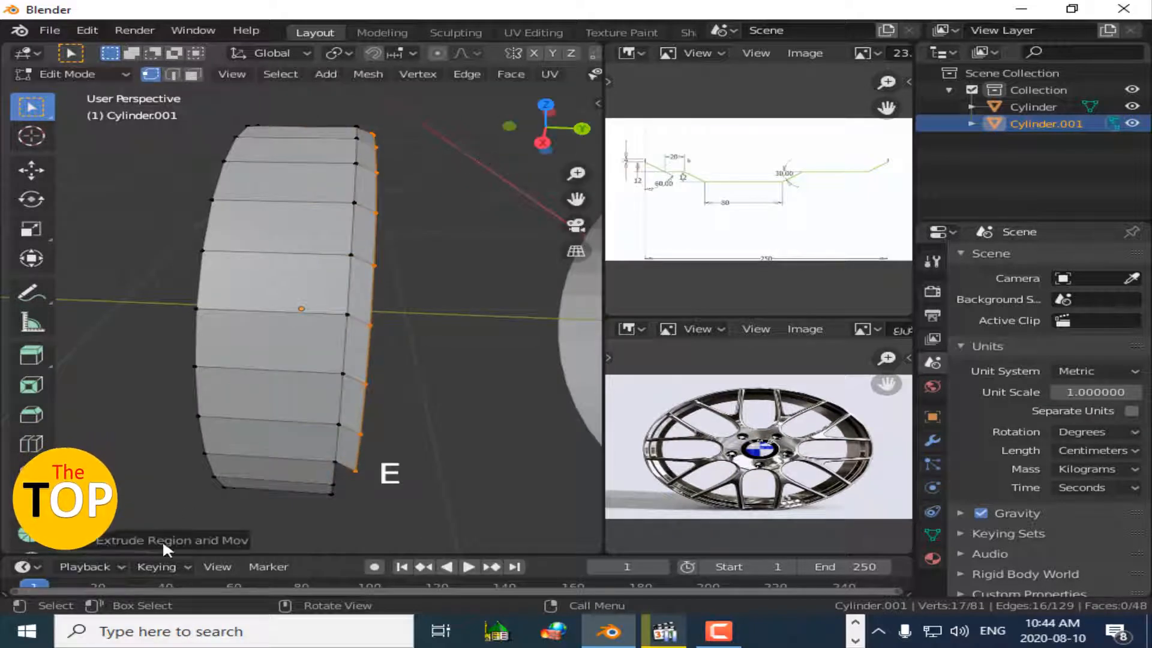
pyautogui.click(162, 545)
pyautogui.click(303, 464)
pyautogui.write('22')
pyautogui.press('Return')
# Set the extrusion's Y offset to 4 cm and its Z offset to -2 cm.
pyautogui.click(329, 480)
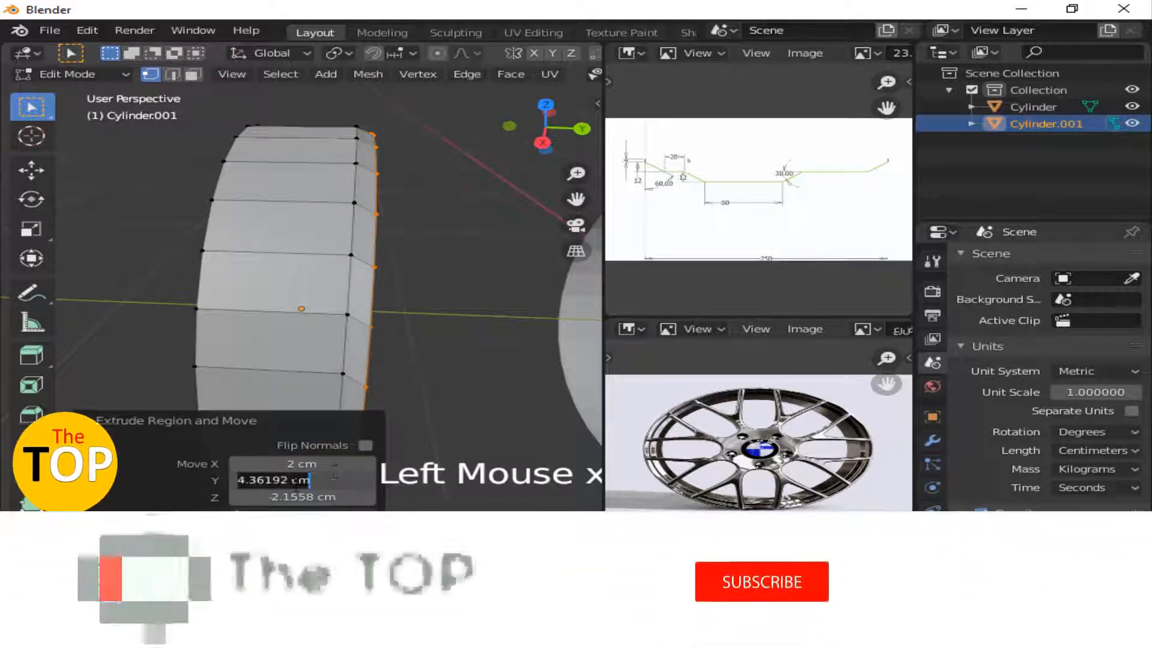
pyautogui.write('4')
pyautogui.press('Return')
pyautogui.click(303, 497)
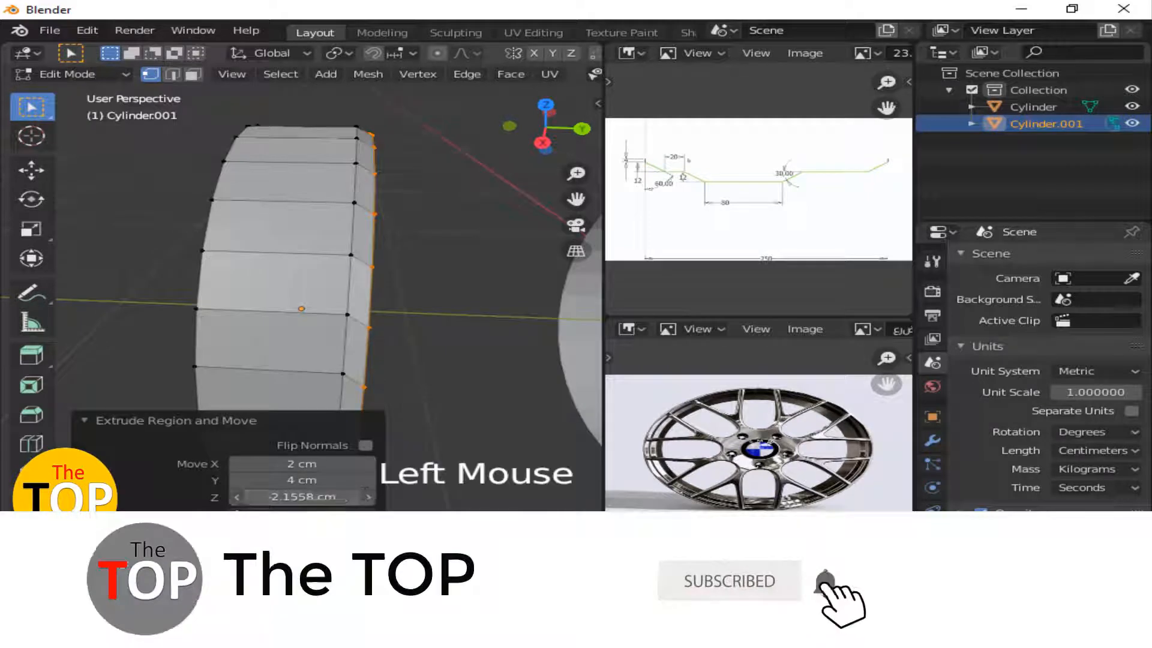
pyautogui.write('3')
pyautogui.press('Return')
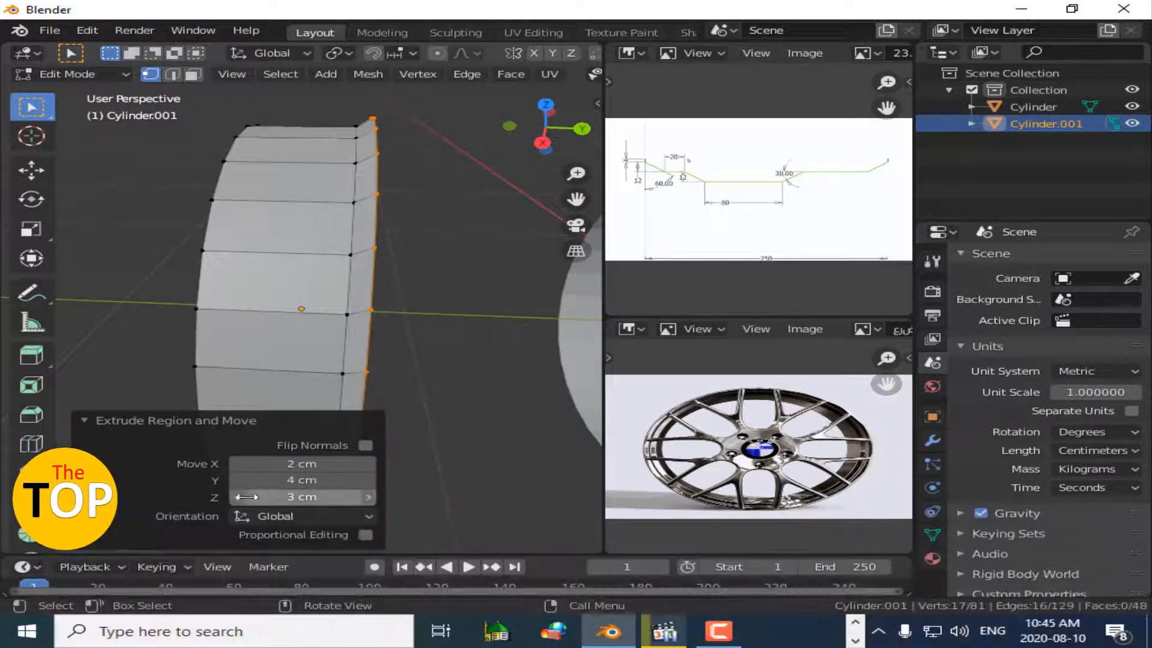
pyautogui.click(238, 497)
pyautogui.click(239, 498)
pyautogui.click(238, 498)
pyautogui.click(238, 497)
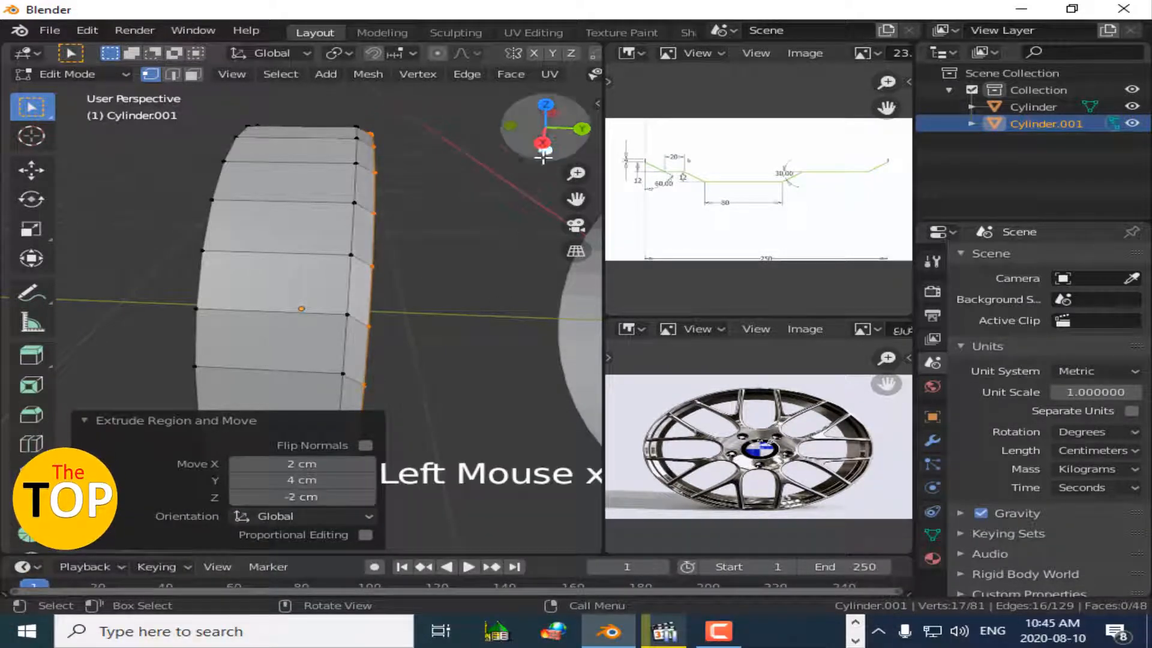
# Select the lower-half vertices on the duplicated ring's open edge, leaving out the already extruded upper-half vertices.
pyautogui.moveTo(543, 157); pyautogui.dragTo(361, 398)
pyautogui.keyDown('alt'); pyautogui.click(295, 281); pyautogui.keyUp('alt')
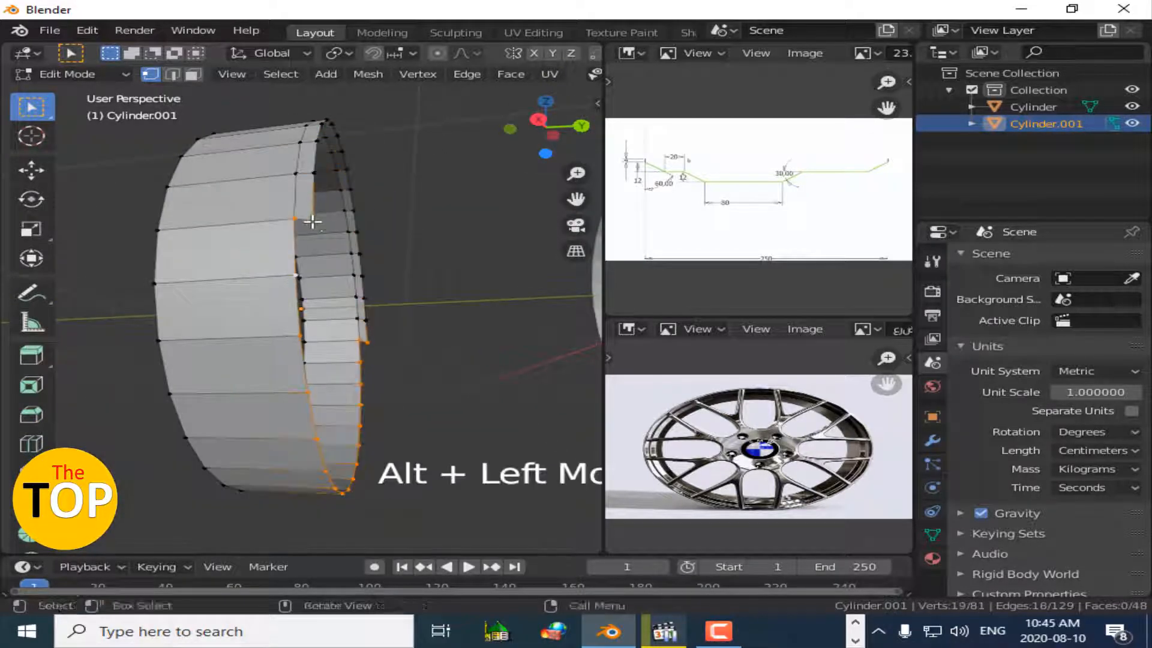
pyautogui.keyDown('shift'); pyautogui.click(315, 222); pyautogui.keyUp('shift')
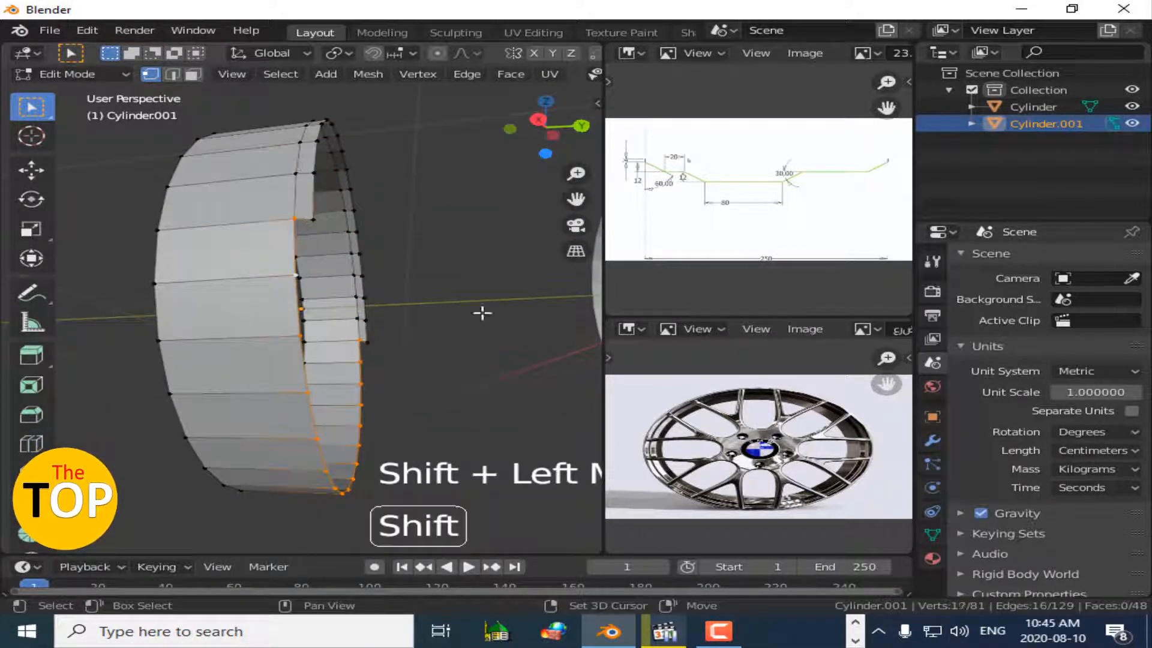
# Extrude the selected lower half of the edge toward the original ring with an X offset of -2 cm.
pyautogui.press('e')
pyautogui.click(457, 329)
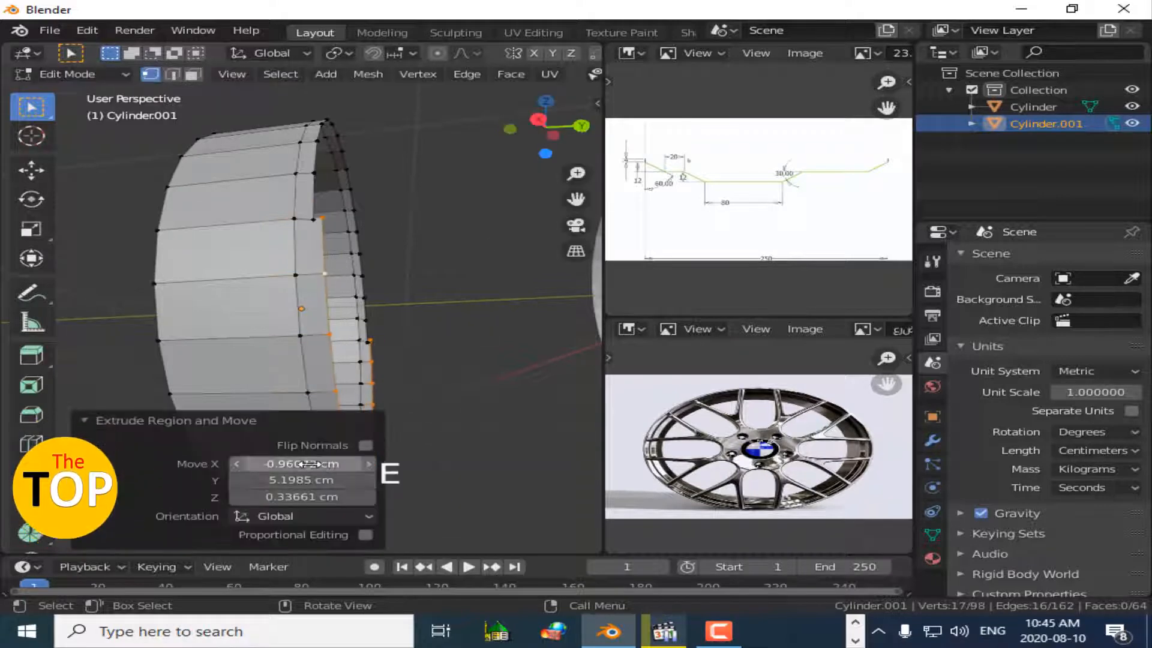
pyautogui.click(346, 459)
# Set the lower-half extrusion's offsets to 2 cm in X, 4 cm in Y and 3 cm in Z.
pyautogui.click(273, 480)
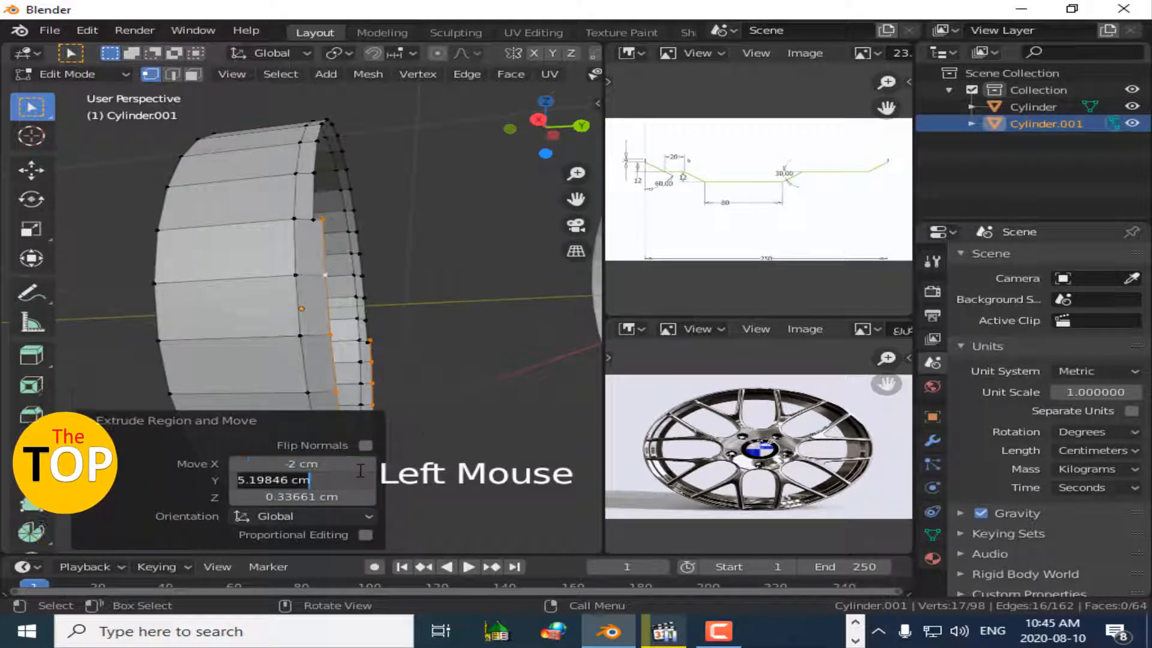
pyautogui.write('-4')
pyautogui.press('Return')
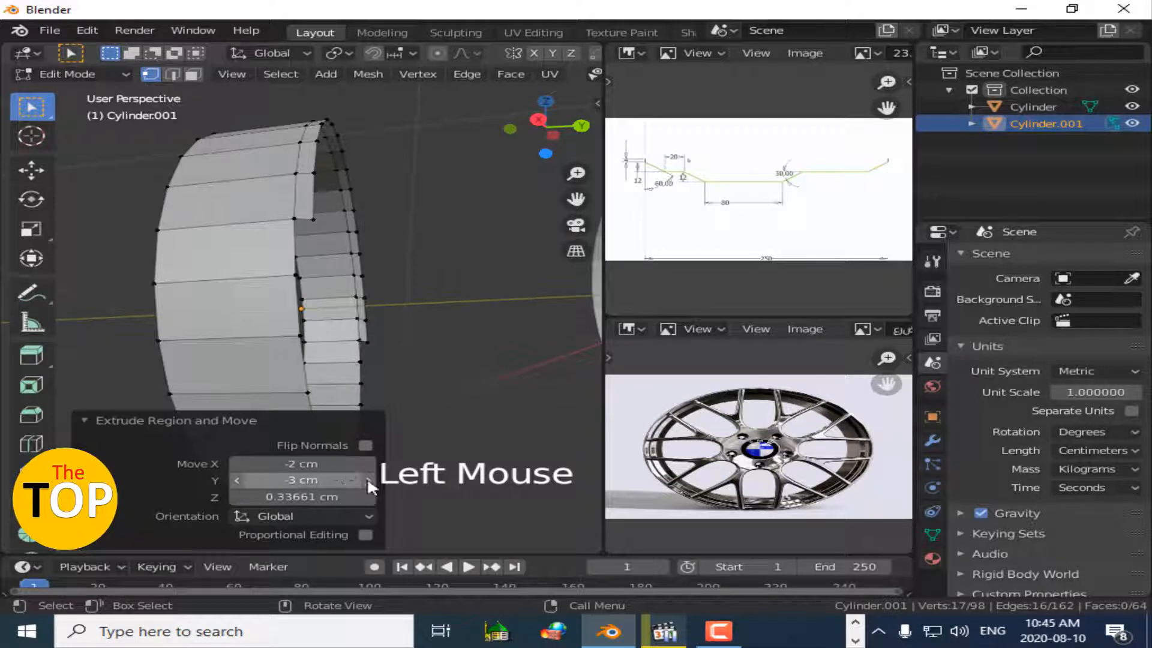
pyautogui.click(368, 482)
pyautogui.click(368, 481)
pyautogui.click(368, 481)
pyautogui.click(368, 481)
pyautogui.click(368, 481)
pyautogui.click(367, 481)
pyautogui.click(368, 481)
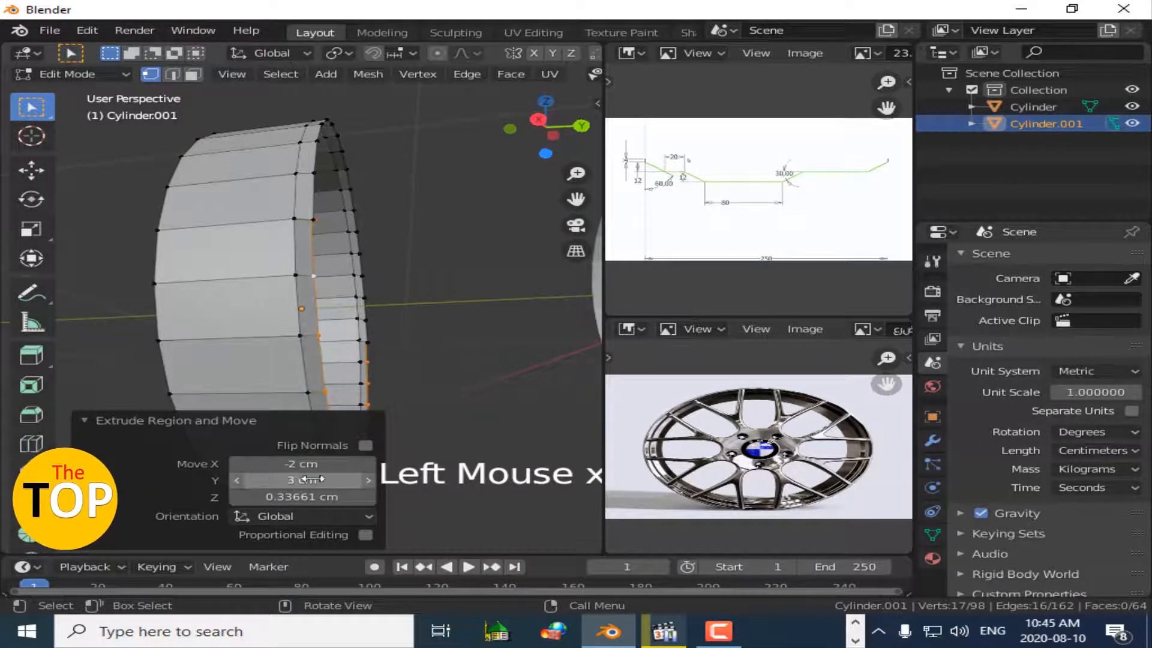
pyautogui.moveTo(415, 464); pyautogui.dragTo(396, 472, button='middle')
pyautogui.click(368, 481)
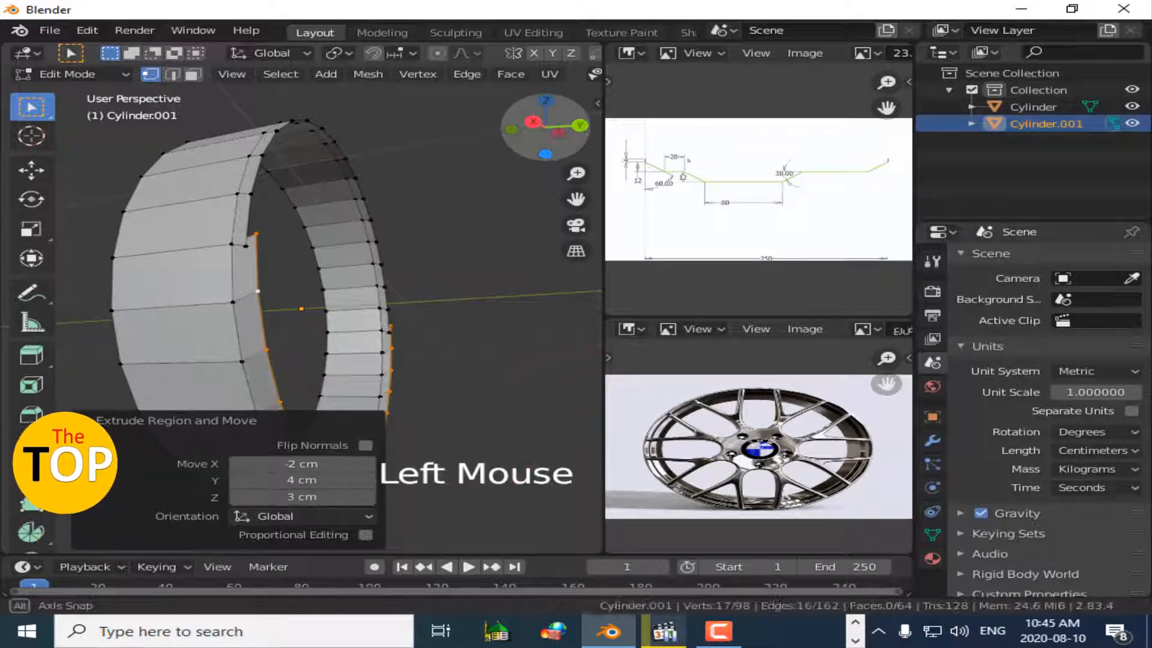
pyautogui.moveTo(545, 128); pyautogui.dragTo(510, 120)
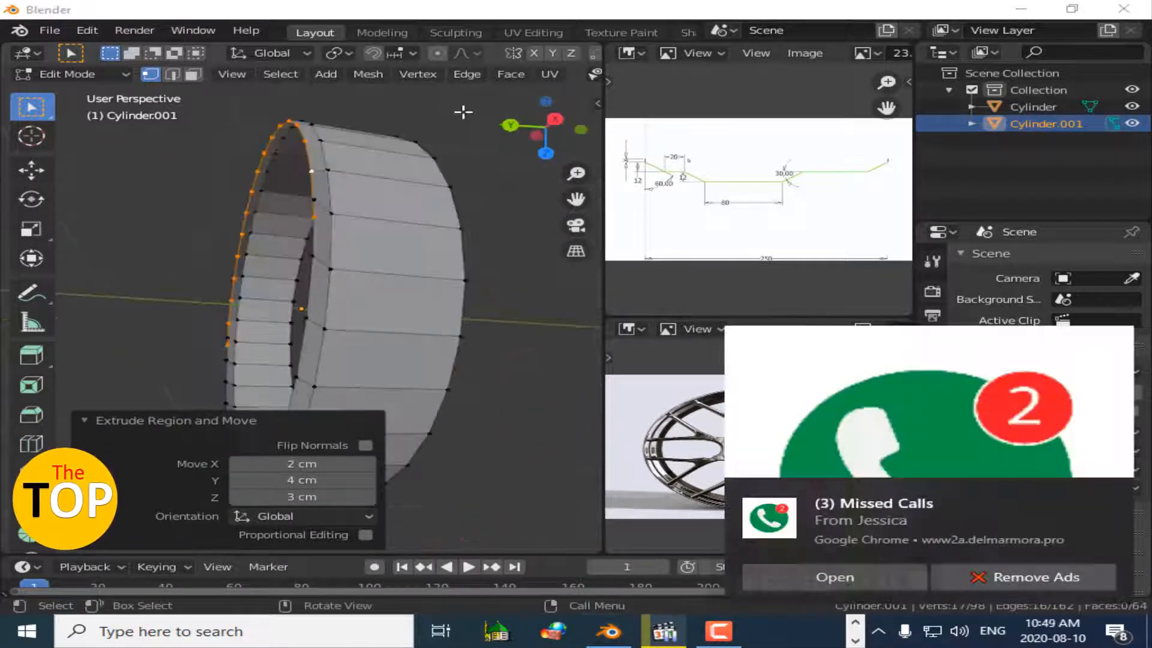
pyautogui.moveTo(545, 128)
pyautogui.mouseDown()
pyautogui.moveTo(509, 124)
pyautogui.moveTo(537, 136)
pyautogui.mouseUp()
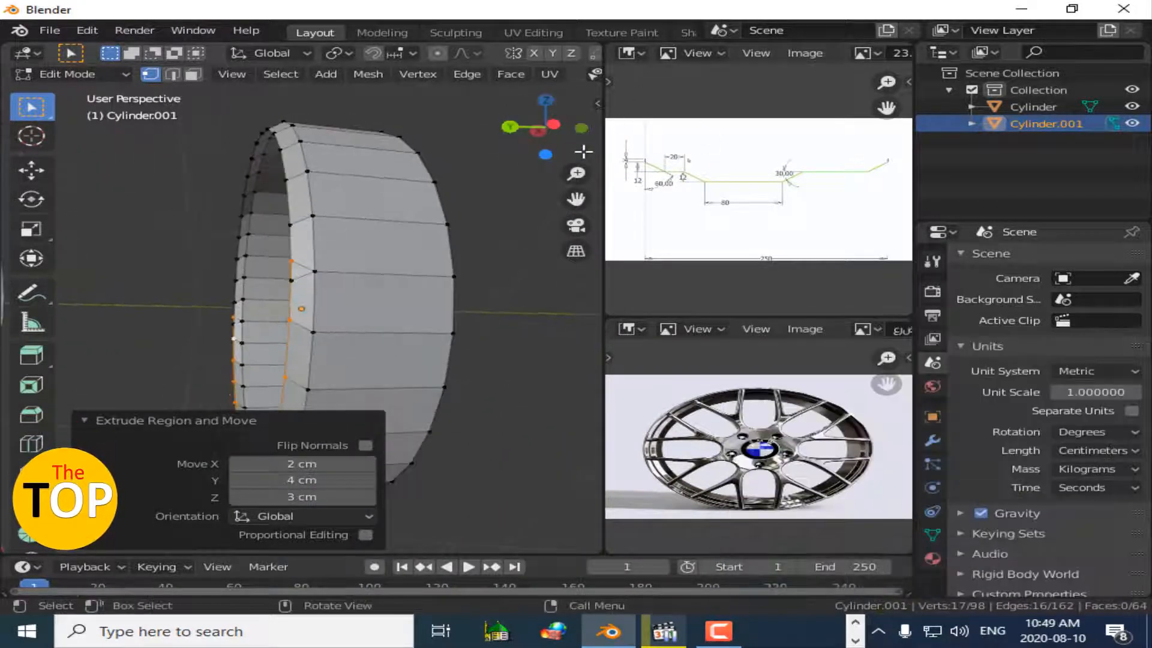
# In Object Mode, move the duplicated ring along the Y axis against the original ring, to a Y location of about -29.6 cm.
pyautogui.press('Tab')
pyautogui.click(31, 170)
pyautogui.moveTo(545, 128); pyautogui.dragTo(528, 129)
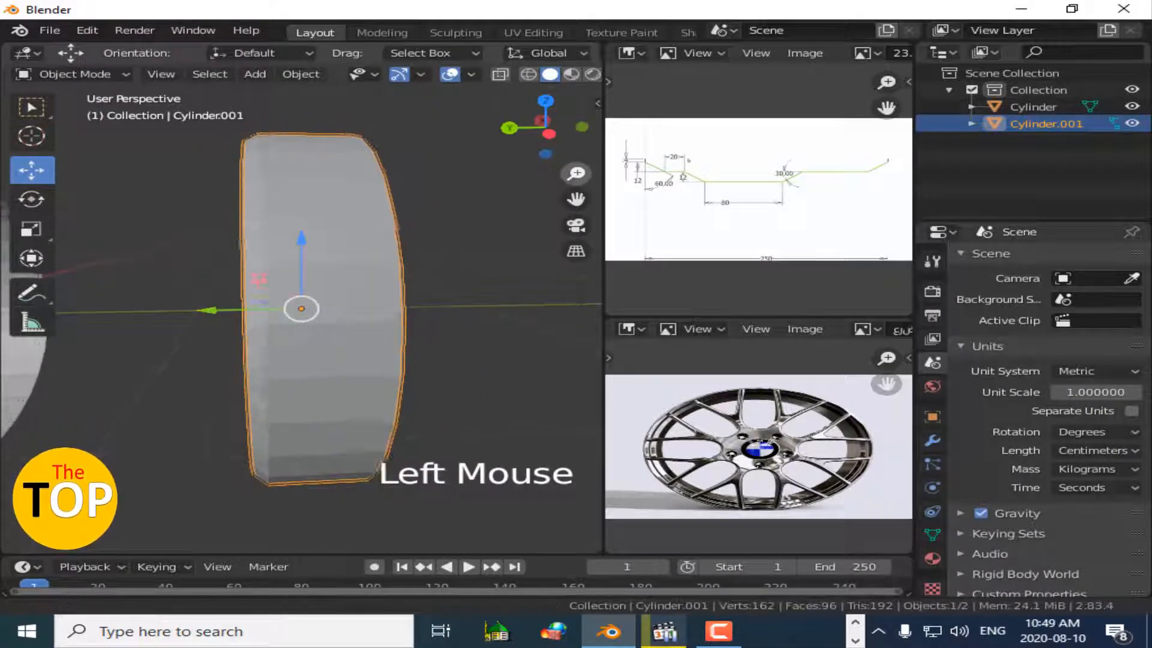
pyautogui.scroll(-4, 422, 219)
pyautogui.moveTo(202, 310); pyautogui.dragTo(50, 323)
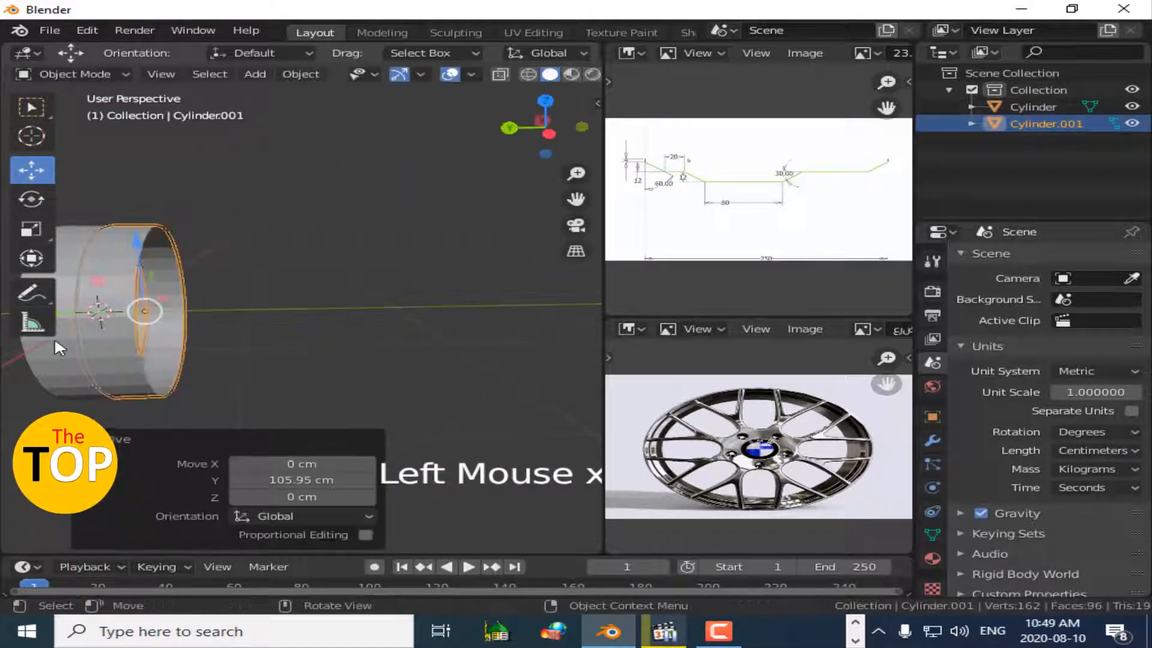
pyautogui.click(68, 333)
pyautogui.press('KP_Decimal')
pyautogui.click(458, 222)
# Set the duplicated ring's X and Y dimensions to 155 cm.
pyautogui.press('n')
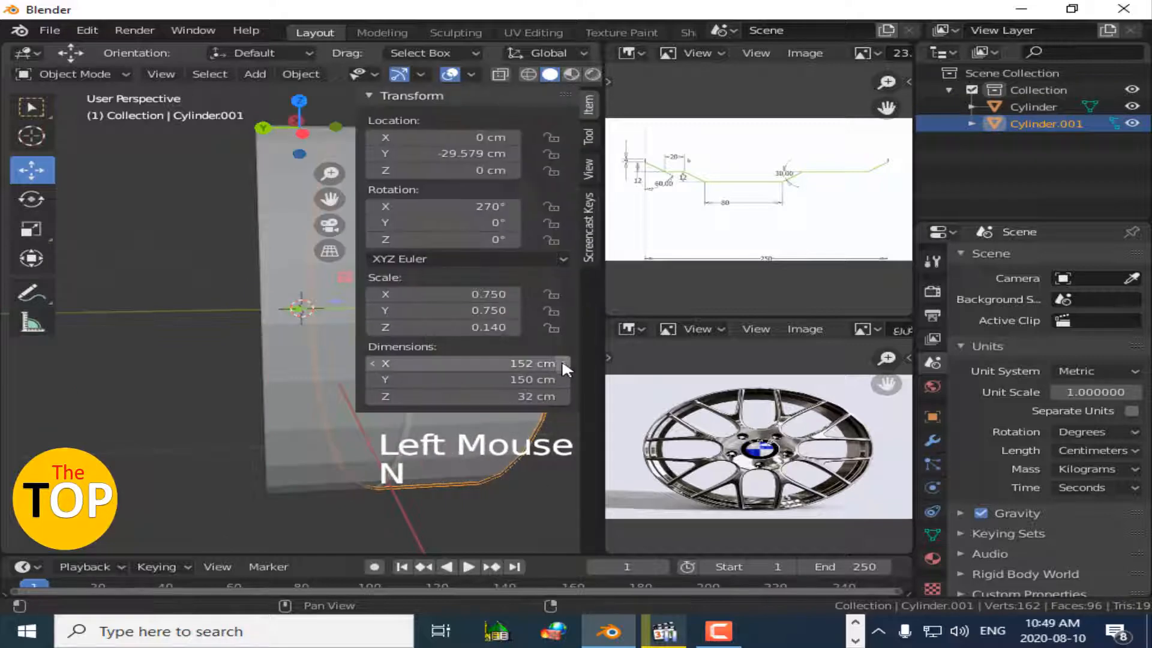
pyautogui.click(562, 360)
pyautogui.click(561, 361)
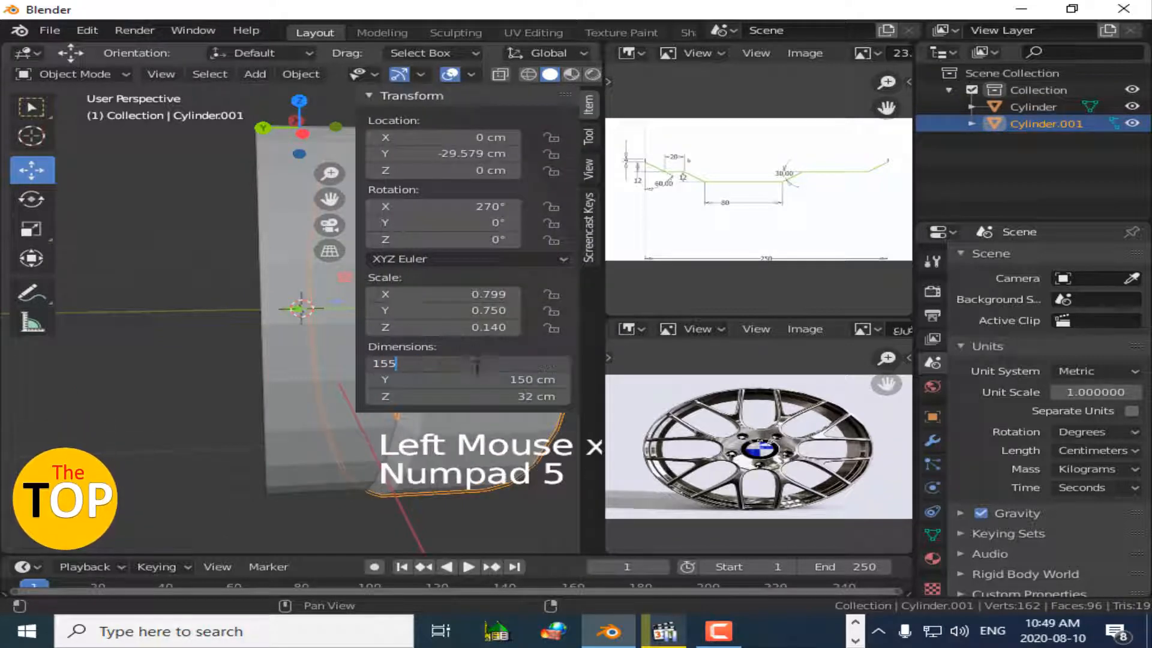
pyautogui.press('Return')
pyautogui.click(478, 380)
pyautogui.write('155')
pyautogui.press('Return')
pyautogui.press('n')
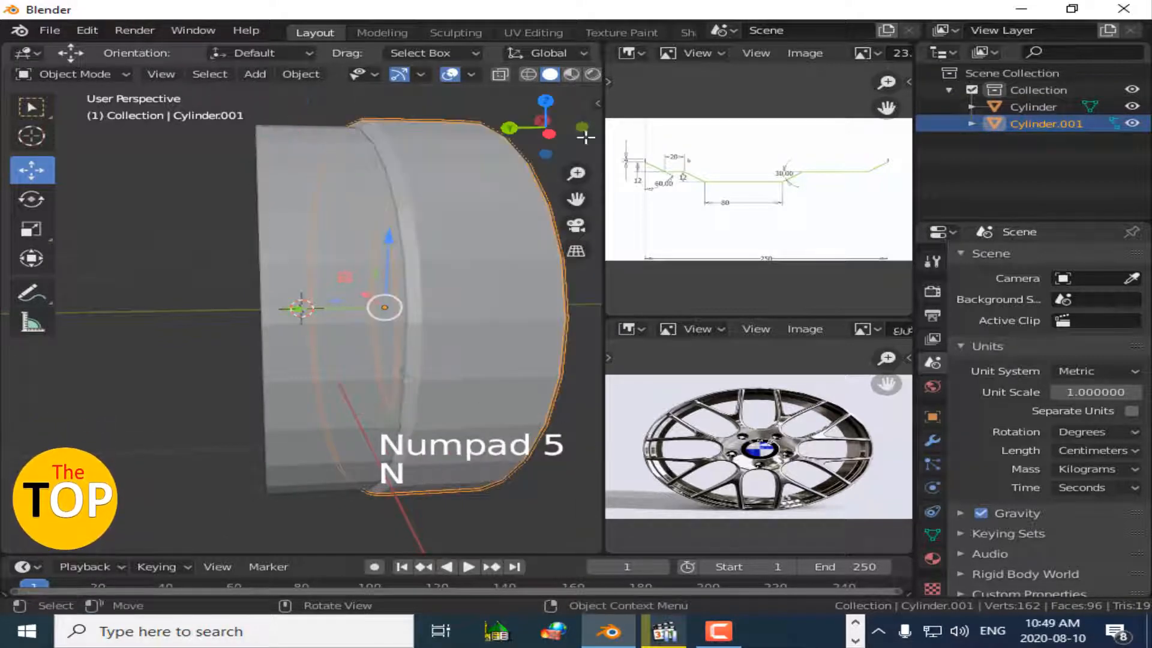
# Change the duplicated ring's X dimension to 153 cm and adjust its Y dimension.
pyautogui.moveTo(586, 137); pyautogui.dragTo(529, 216)
pyautogui.press('Tab')
pyautogui.press('Tab')
pyautogui.moveTo(547, 127); pyautogui.dragTo(563, 129)
pyautogui.press('e')
pyautogui.press('n')
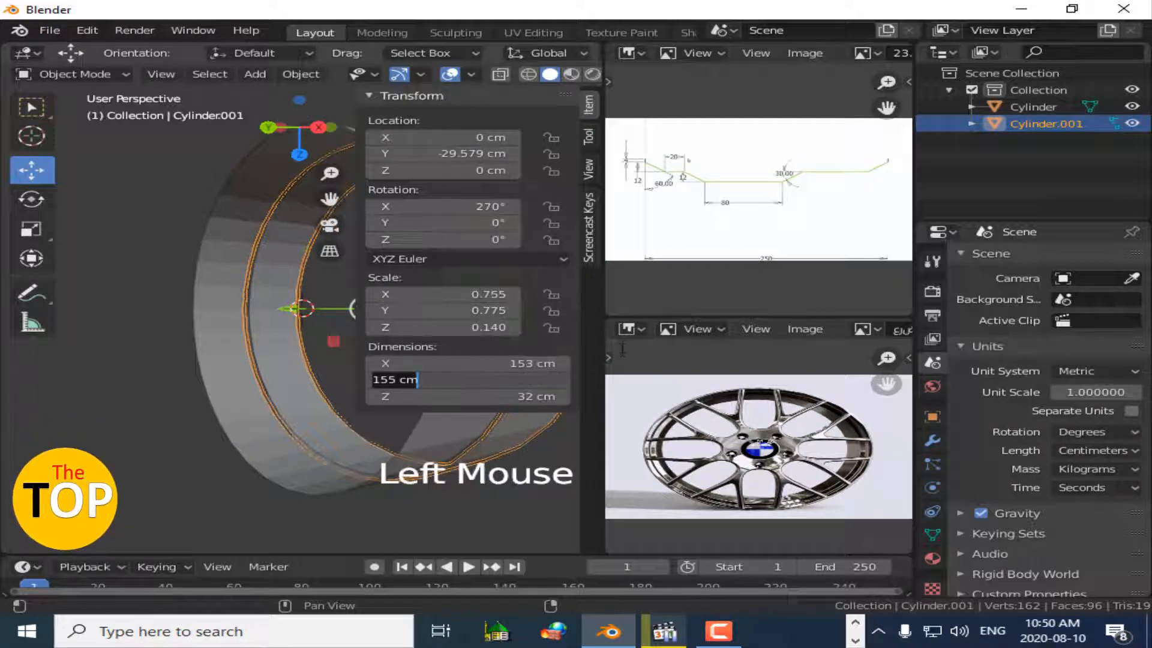
pyautogui.press('n')
# Move the duplicated ring slightly away from the original along the Y axis, to a Y location of about -32.3 cm.
pyautogui.moveTo(547, 127); pyautogui.dragTo(540, 136)
pyautogui.moveTo(335, 307); pyautogui.dragTo(346, 306)
pyautogui.moveTo(535, 127); pyautogui.dragTo(535, 194)
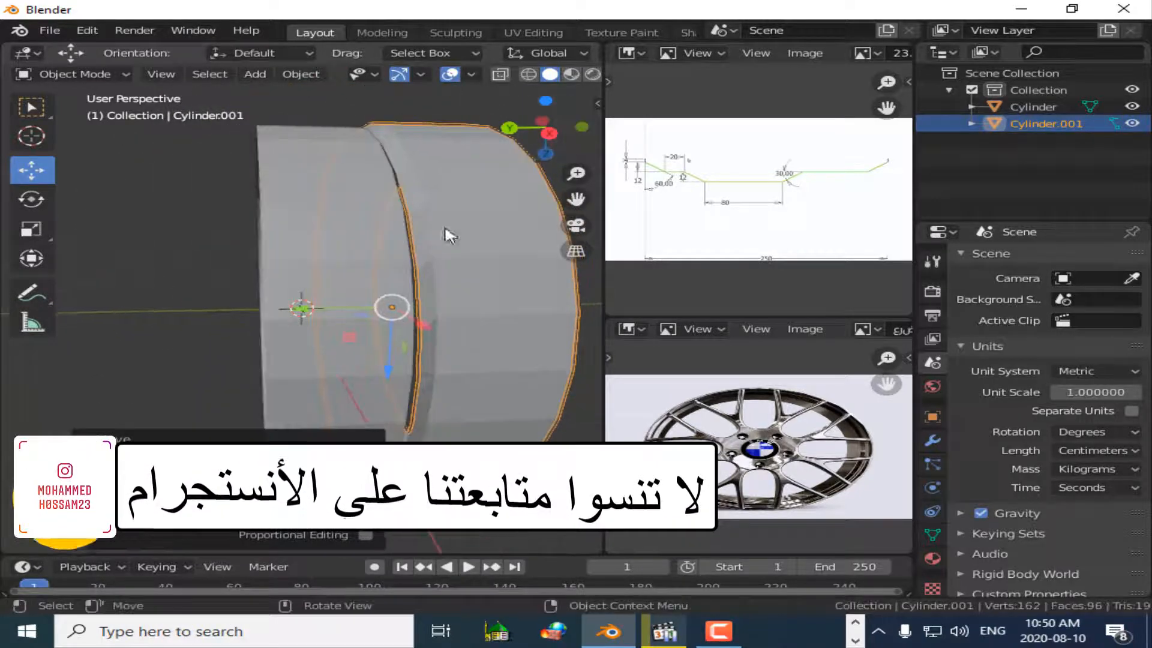
# Set the duplicated ring's X dimension to 155 cm and enter a new Y dimension.
pyautogui.press('n')
pyautogui.click(586, 138)
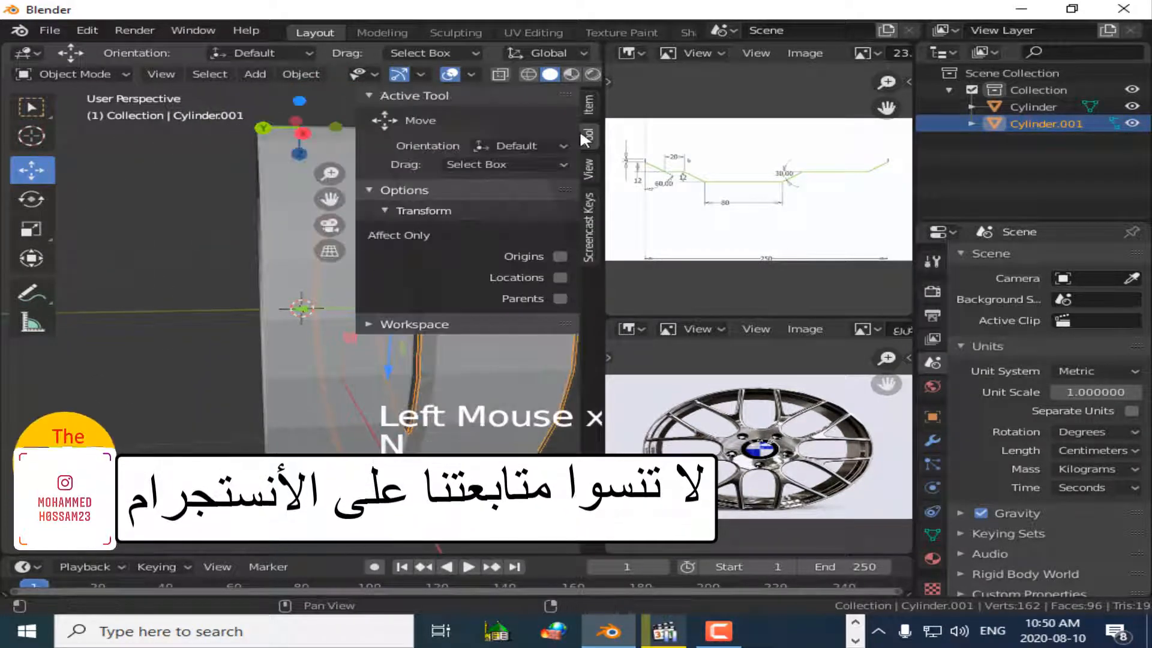
pyautogui.click(587, 169)
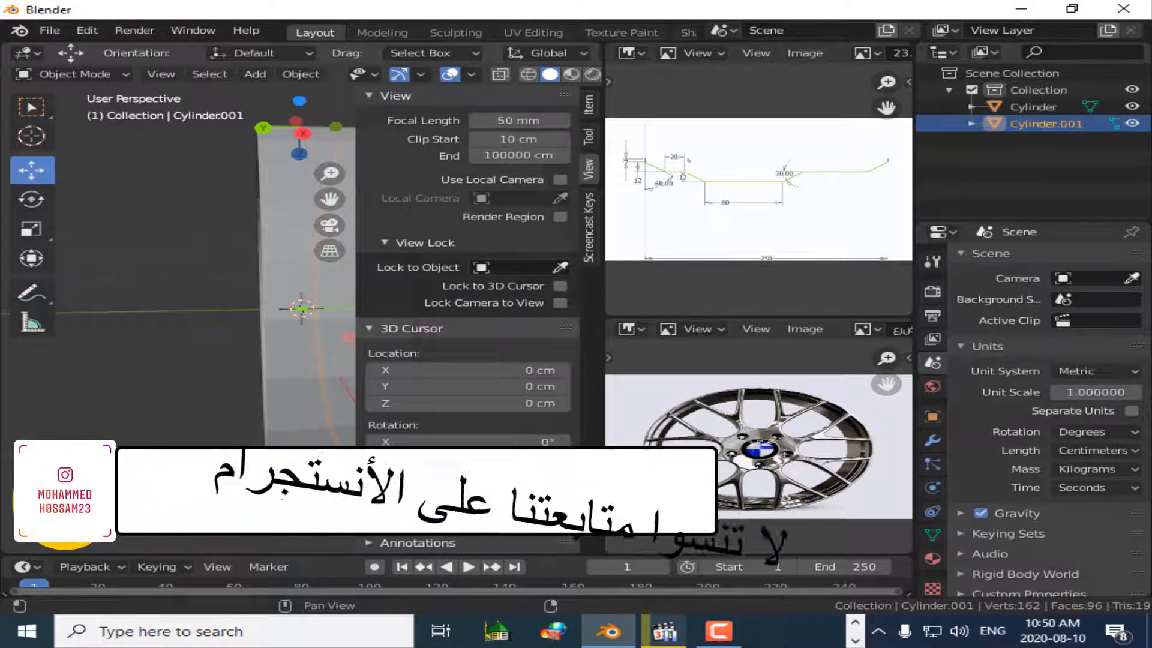
pyautogui.press('n')
pyautogui.moveTo(522, 112); pyautogui.dragTo(540, 143)
pyautogui.press('n')
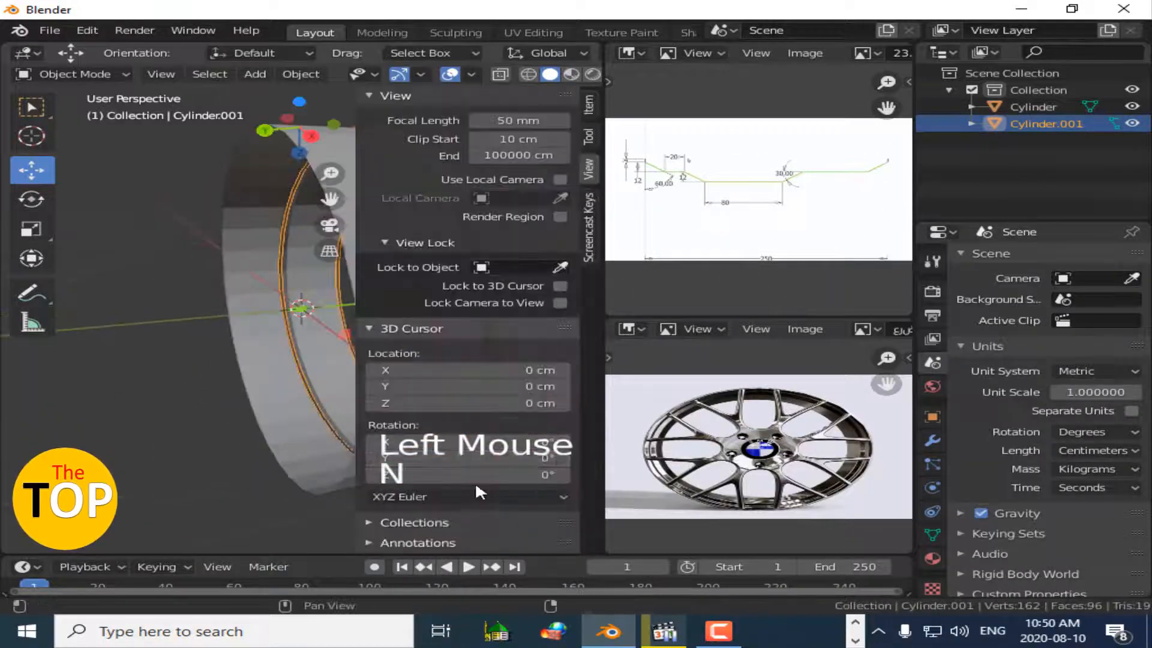
pyautogui.press('n')
pyautogui.press('n')
pyautogui.click(588, 104)
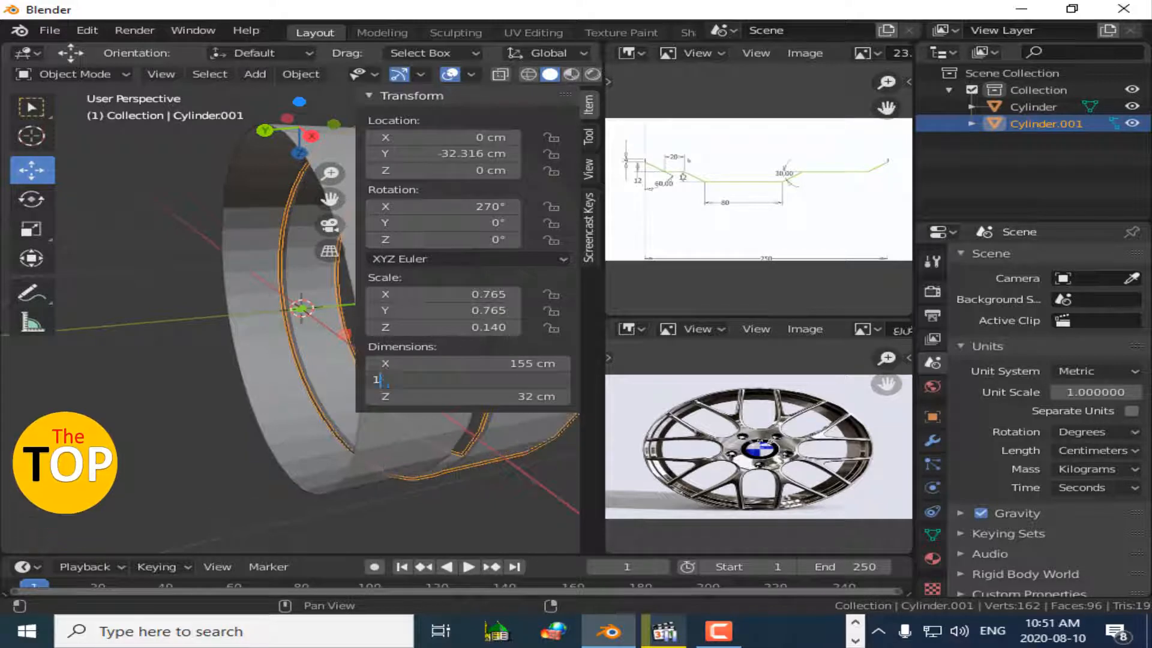
pyautogui.press('n')
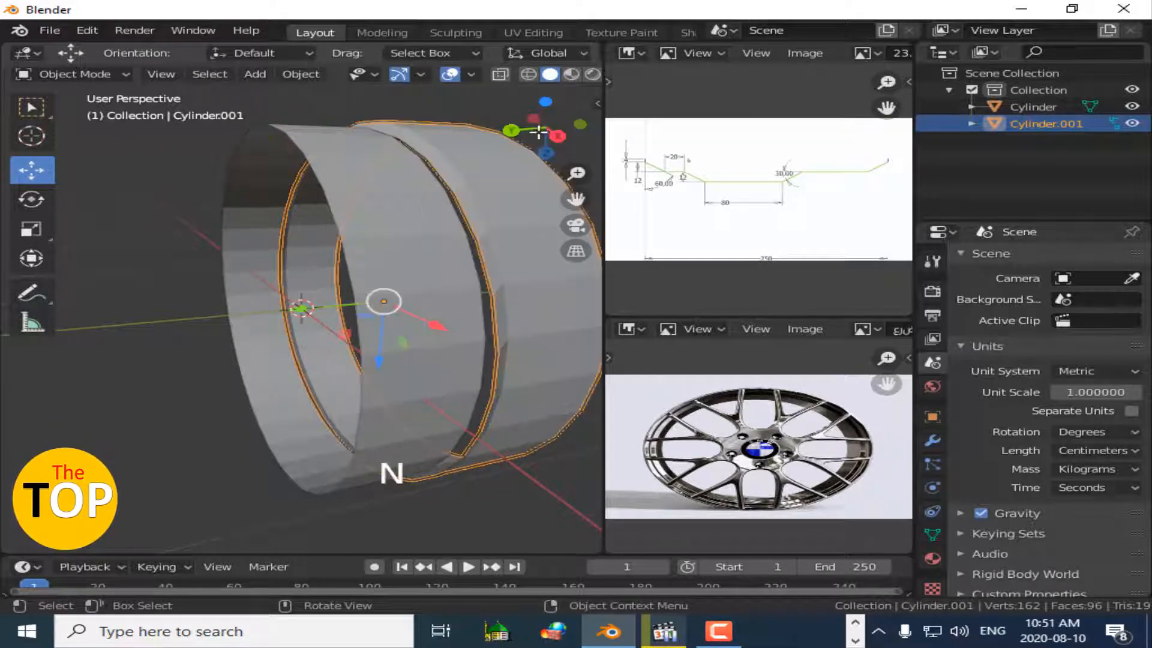
# In Edit Mode, select six vertices on the extruded edge facing the original ring and move them slightly toward it along the Y axis.
pyautogui.moveTo(539, 133); pyautogui.dragTo(509, 186)
pyautogui.press('Tab')
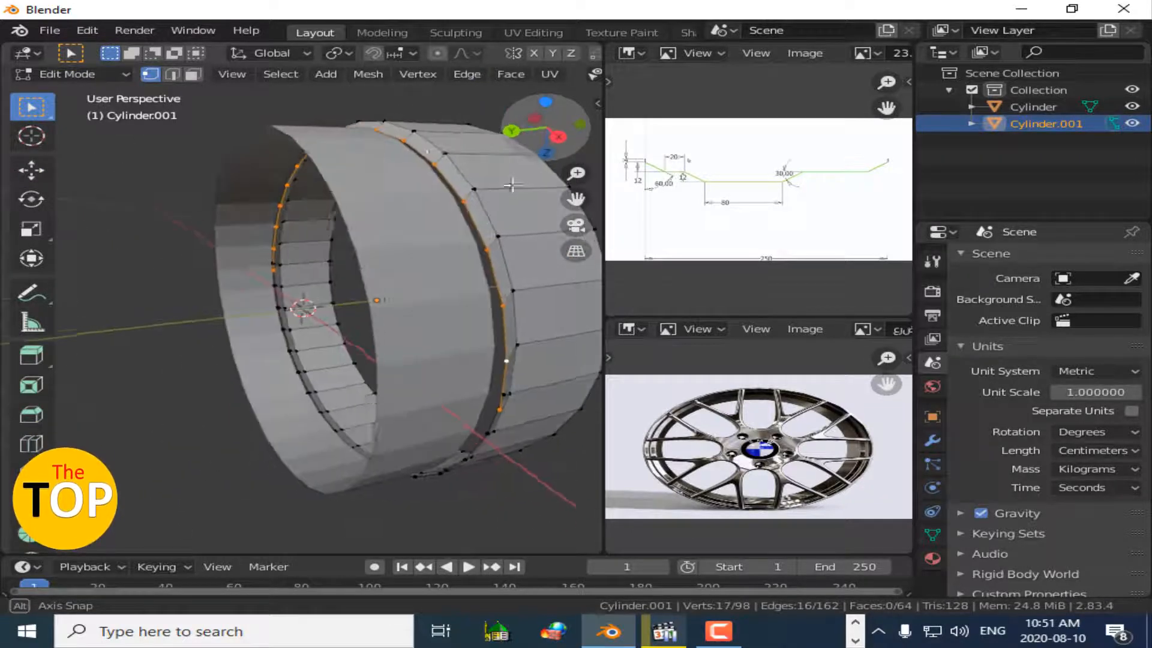
pyautogui.moveTo(535, 125); pyautogui.dragTo(431, 189)
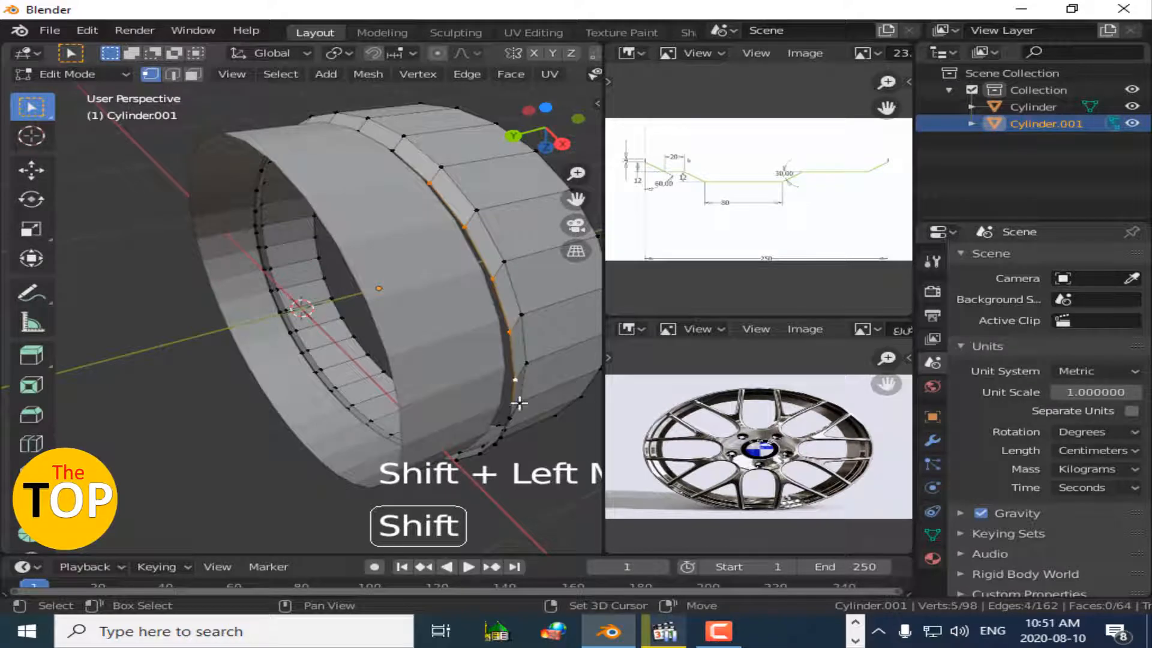
pyautogui.keyDown('shift'); pyautogui.moveTo(545, 128); pyautogui.dragTo(528, 81); pyautogui.keyUp('shift')
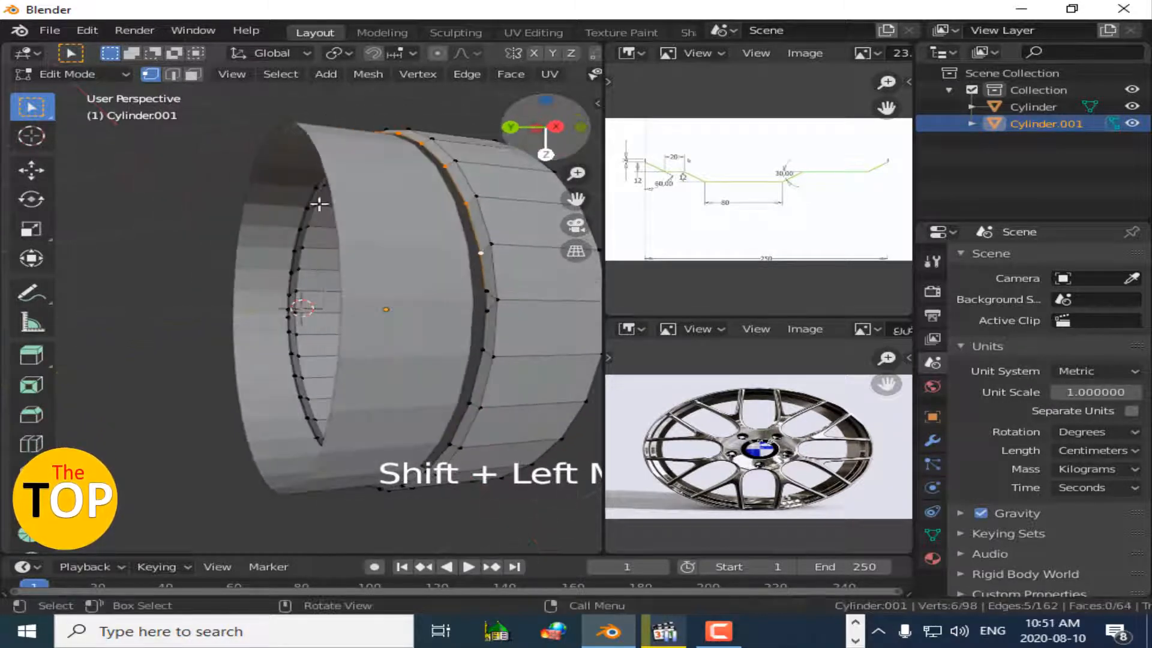
pyautogui.click(32, 170)
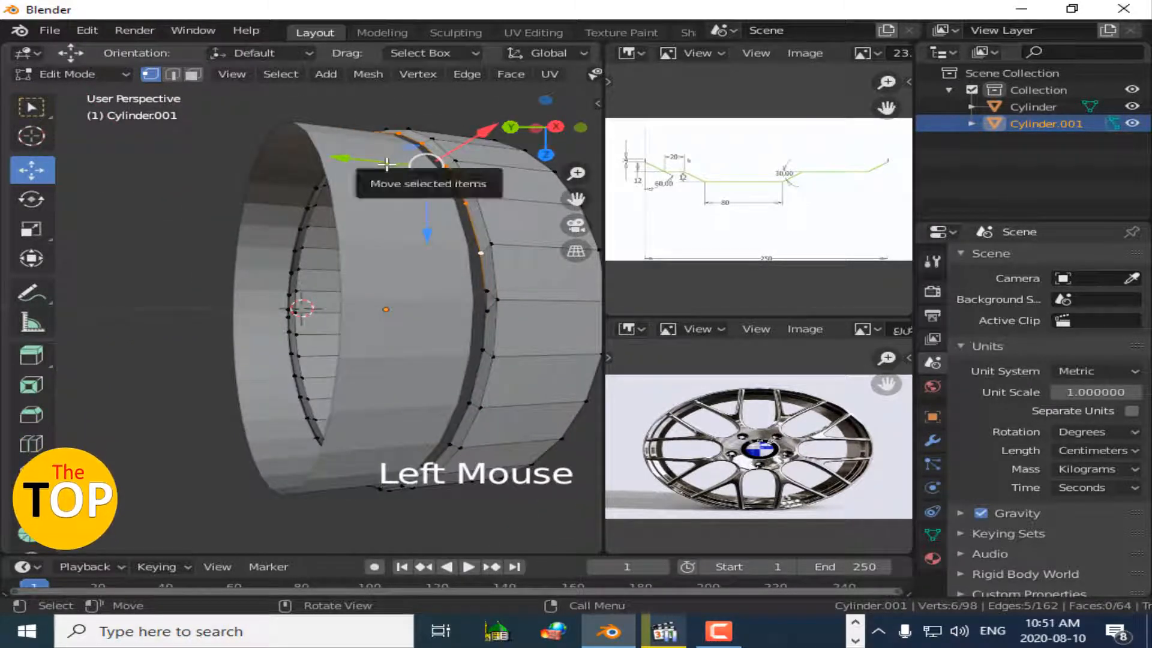
pyautogui.moveTo(385, 164); pyautogui.dragTo(376, 164)
pyautogui.click(489, 307)
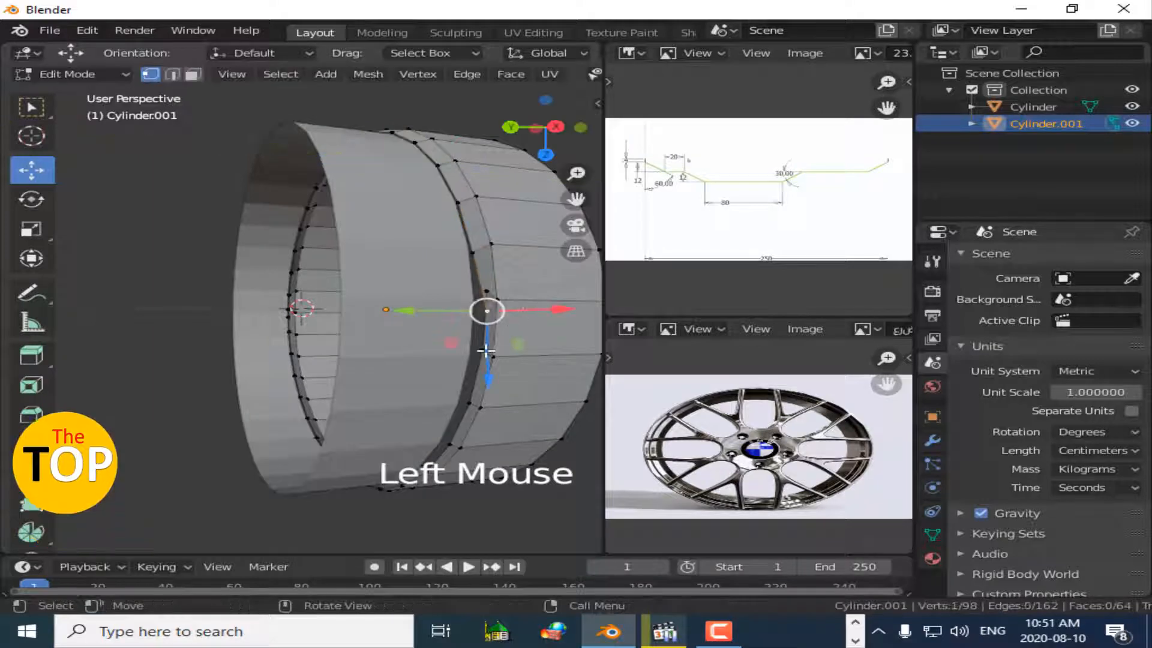
pyautogui.click(31, 107)
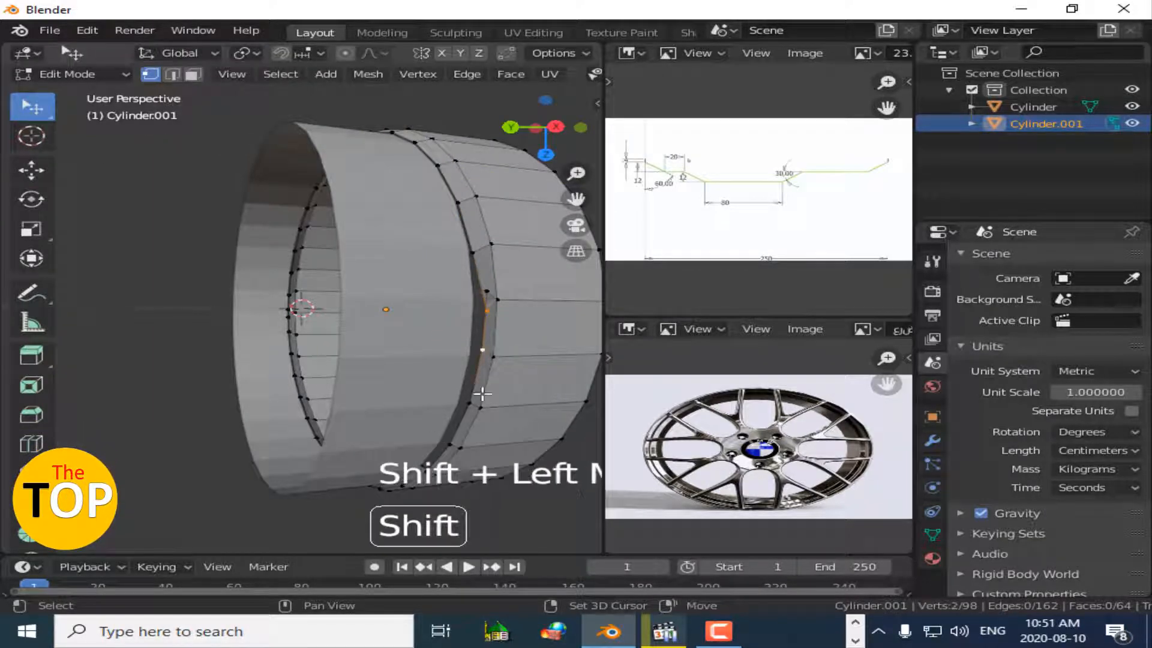
pyautogui.hotkey('ctrl', 'z')
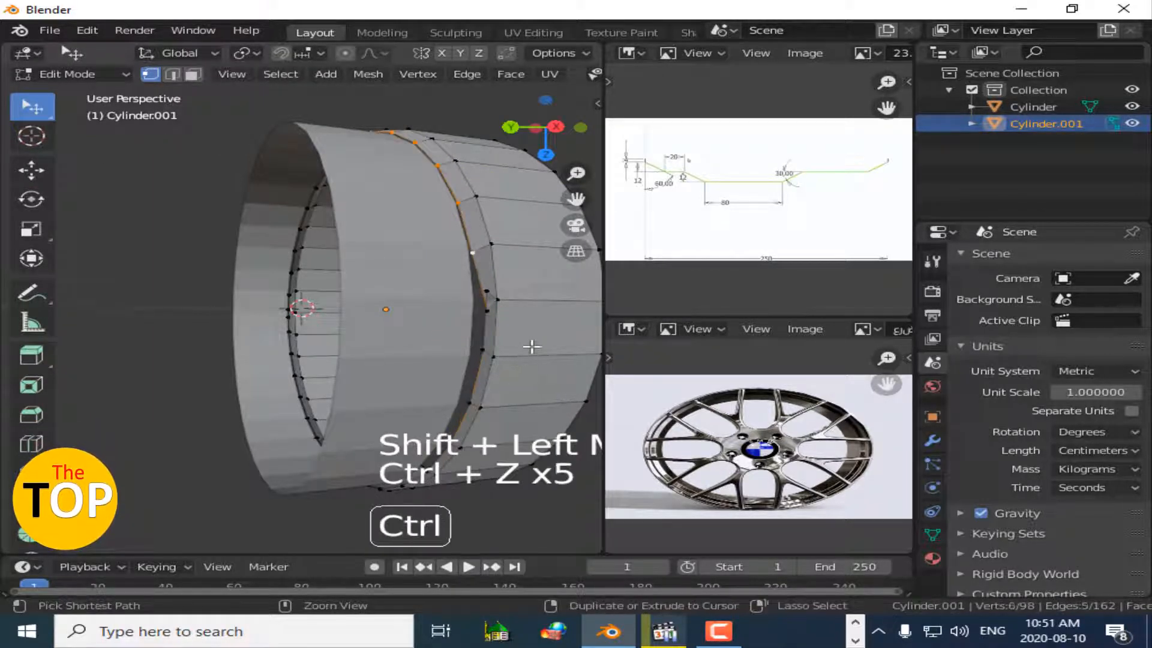
# Move the six selected edge vertices about 0.5 cm along the Z axis.
pyautogui.click(32, 171)
pyautogui.moveTo(419, 161); pyautogui.dragTo(417, 201)
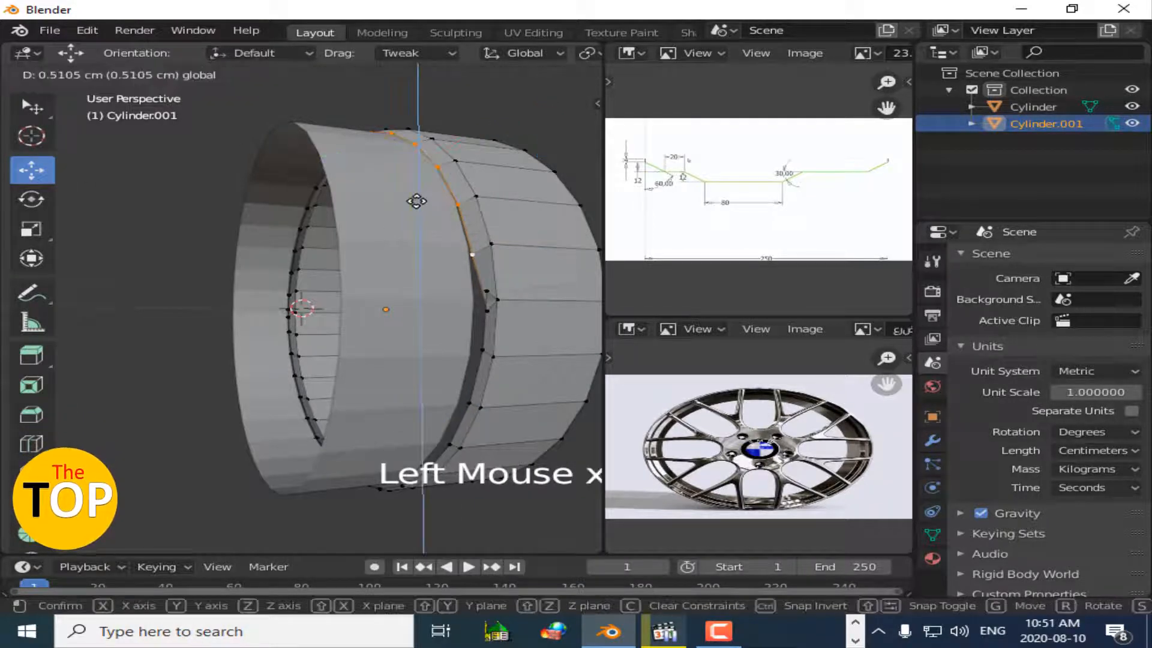
# Select the next six vertices along the extruded edge, where the gap to the original ring continues.
pyautogui.click(487, 315)
pyautogui.click(32, 107)
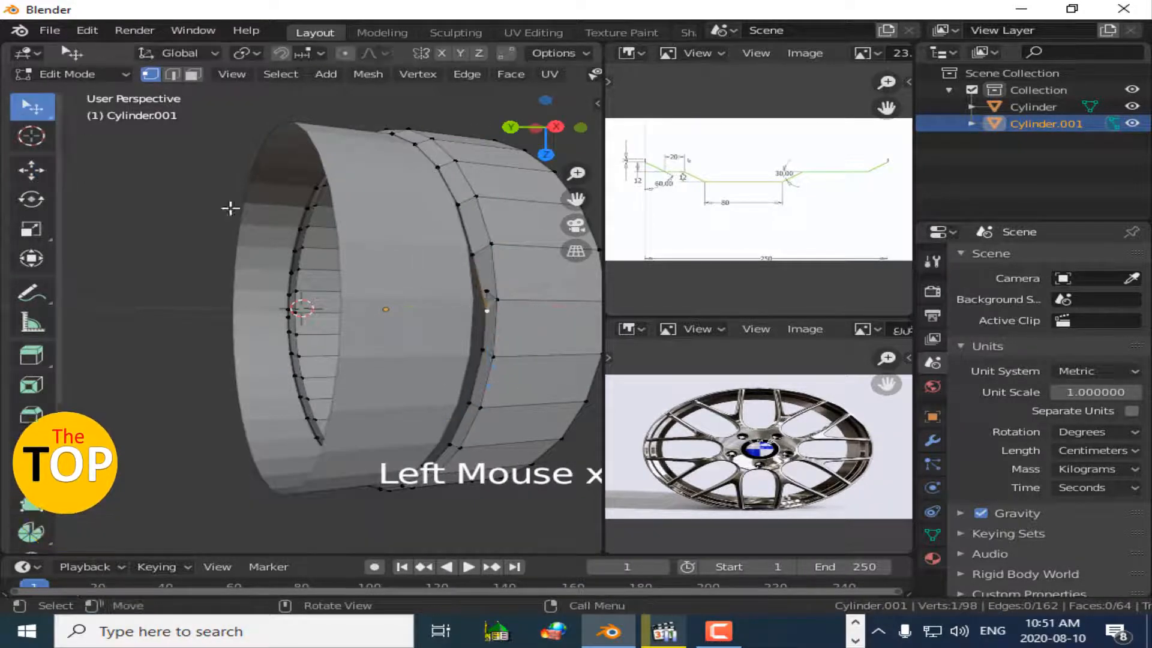
pyautogui.keyDown('shift'); pyautogui.click(483, 360); pyautogui.keyUp('shift')
pyautogui.keyDown('shift'); pyautogui.moveTo(553, 139); pyautogui.dragTo(552, 75); pyautogui.keyUp('shift')
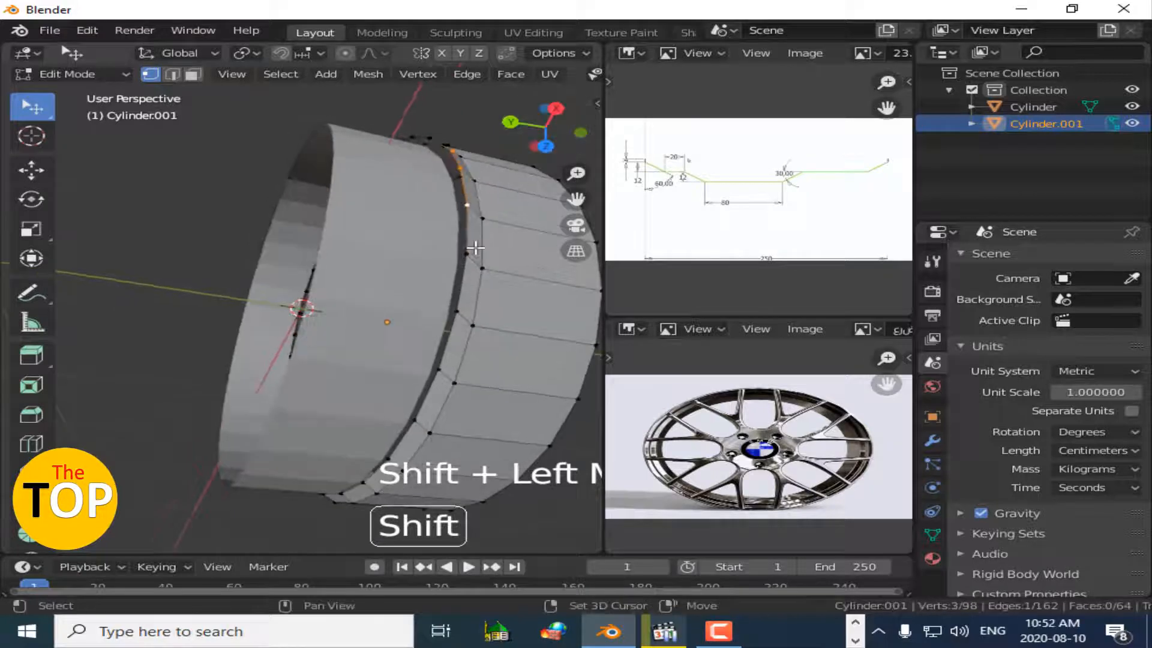
pyautogui.keyDown('shift'); pyautogui.click(461, 252); pyautogui.keyUp('shift')
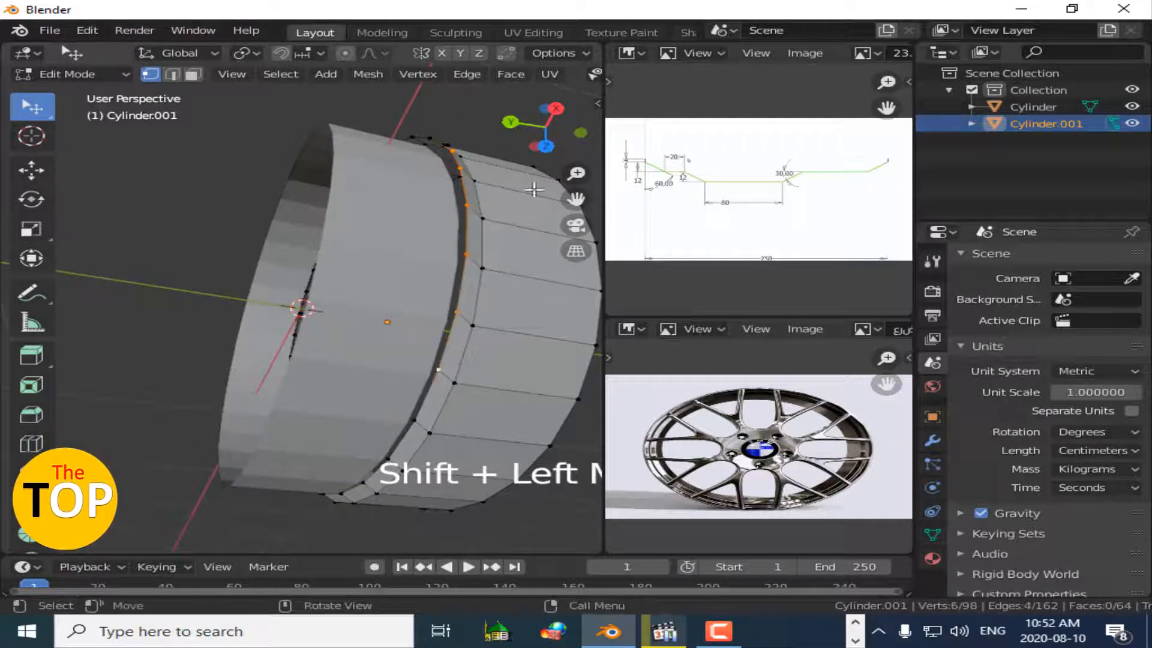
# Try to move the selected edge vertices along the Y axis toward the original ring.
pyautogui.click(32, 169)
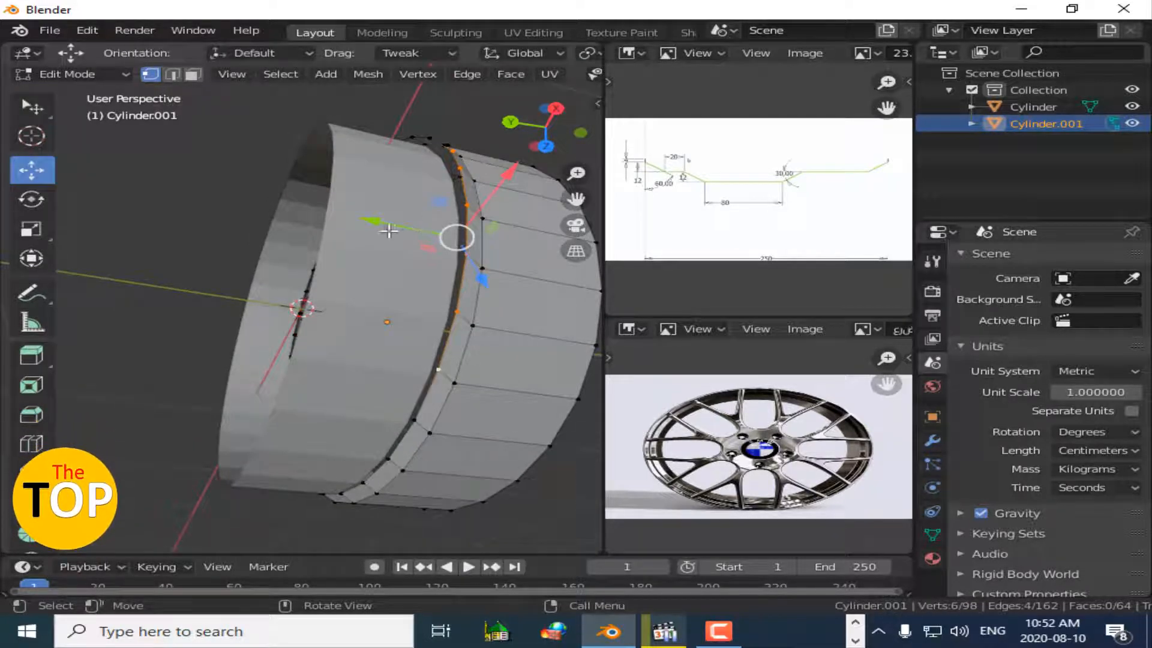
pyautogui.moveTo(453, 236); pyautogui.dragTo(402, 229)
pyautogui.hotkey('ctrl', 'z')
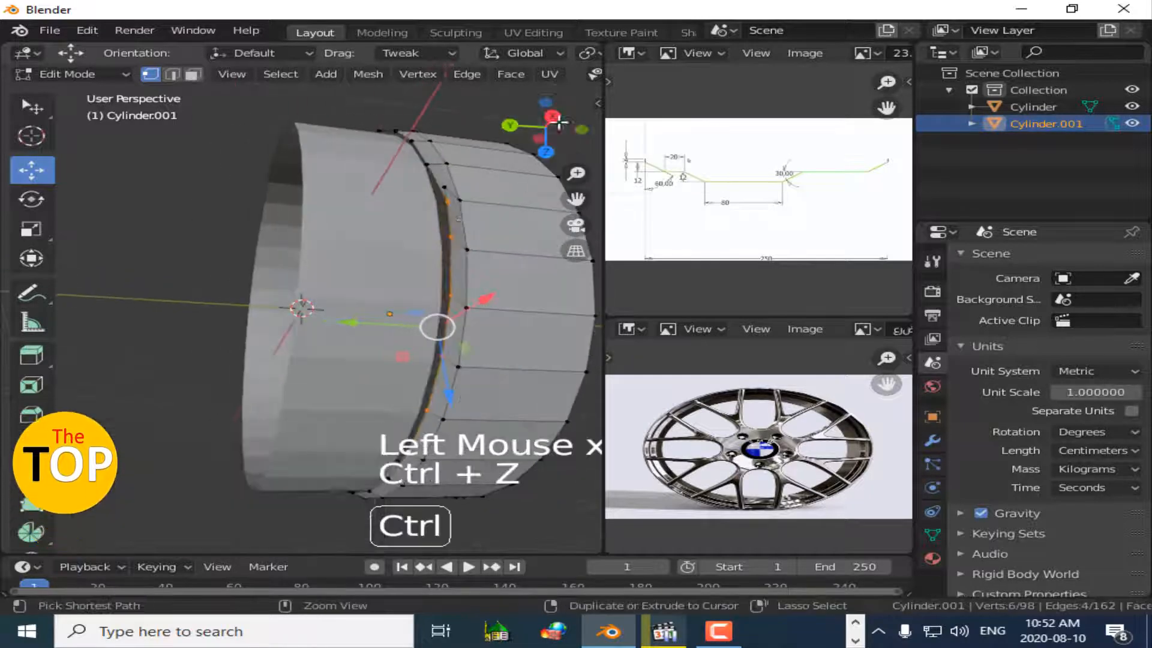
# Remove the uppermost vertex from the selection and move the remaining five about -2.72 cm along the X axis.
pyautogui.moveTo(477, 305); pyautogui.dragTo(465, 338)
pyautogui.hotkey('ctrl', 'z')
pyautogui.keyDown('shift'); pyautogui.click(446, 191); pyautogui.keyUp('shift')
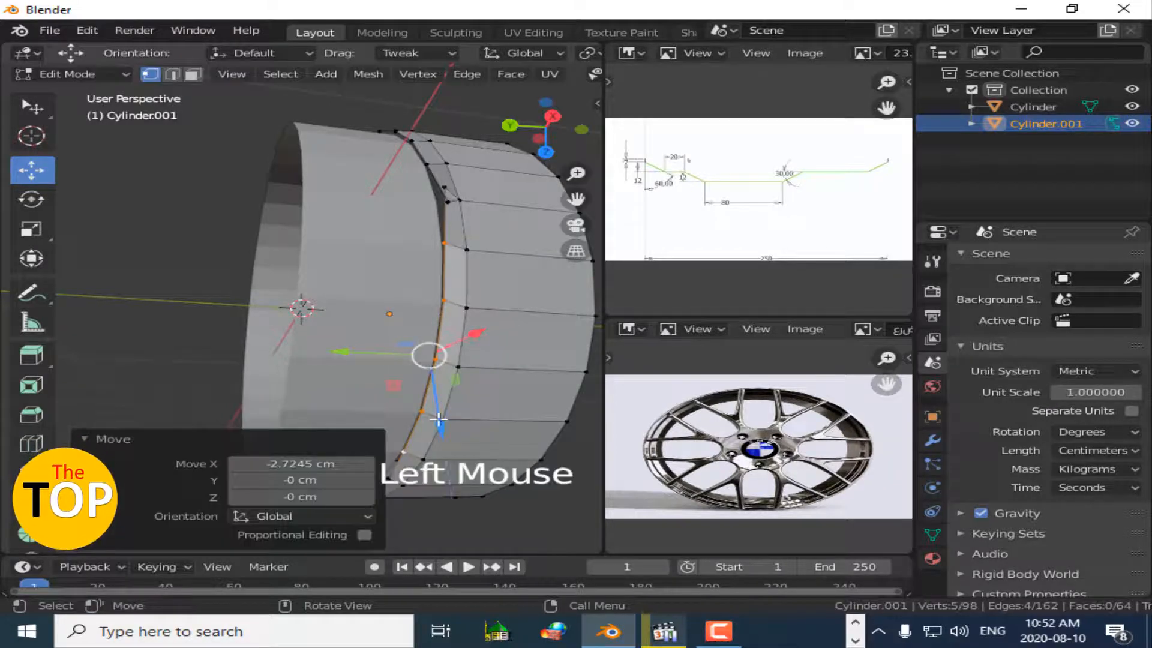
# Move the five selected edge vertices about -1.41 cm along the Z axis and the two vertices above them about 1.32 cm along Y.
pyautogui.moveTo(439, 419); pyautogui.dragTo(438, 444)
pyautogui.moveTo(536, 135); pyautogui.dragTo(531, 144)
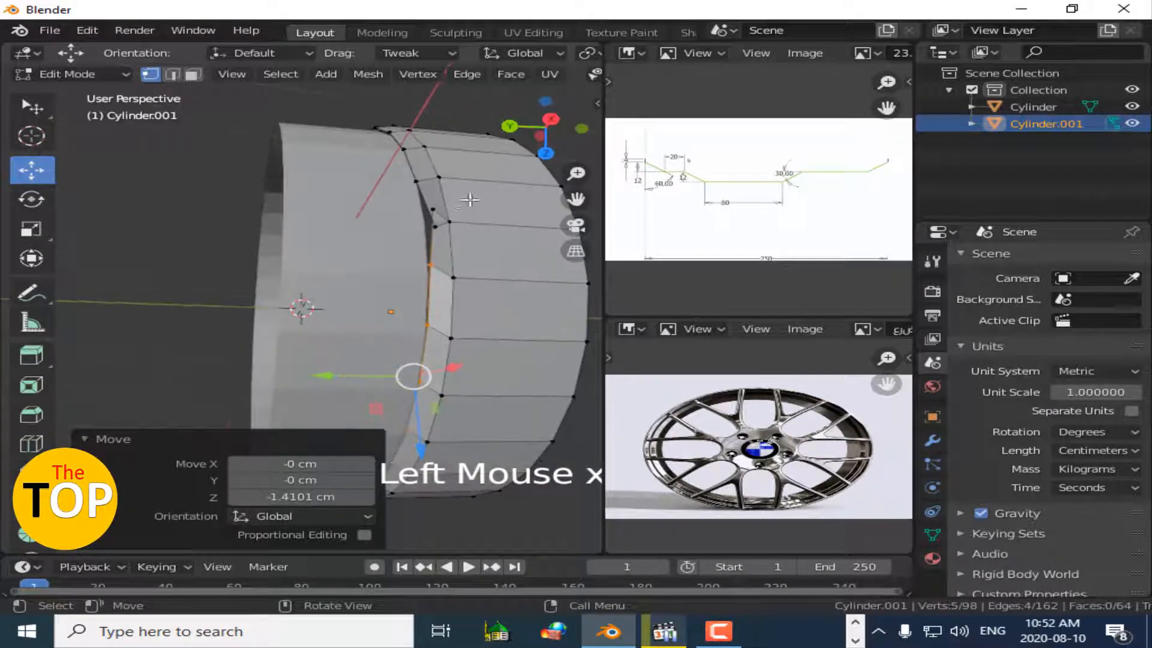
pyautogui.click(438, 207)
pyautogui.keyDown('shift'); pyautogui.click(435, 229); pyautogui.keyUp('shift')
pyautogui.click(395, 217)
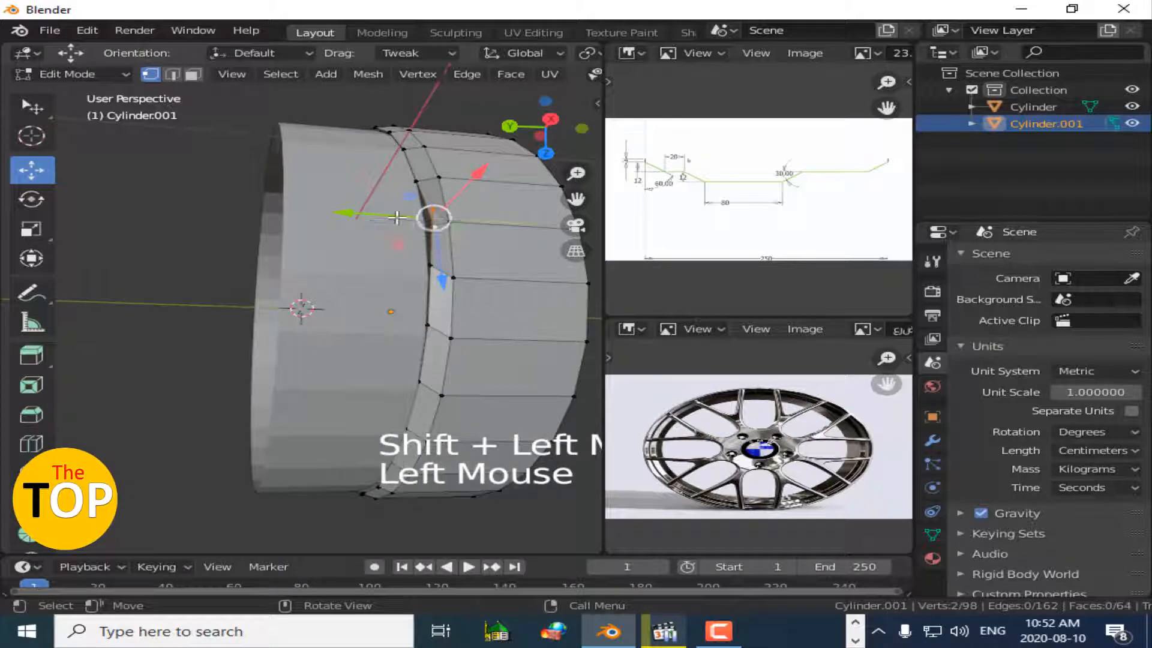
pyautogui.moveTo(396, 217); pyautogui.dragTo(388, 216)
pyautogui.moveTo(564, 129); pyautogui.dragTo(606, 147)
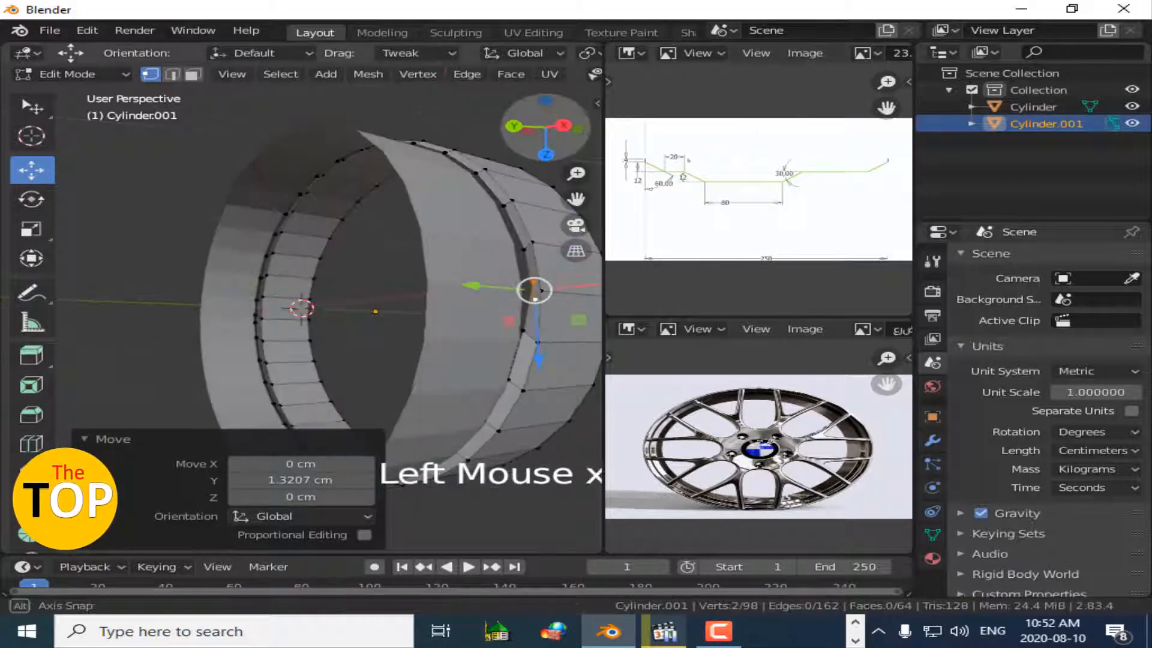
pyautogui.click(420, 142)
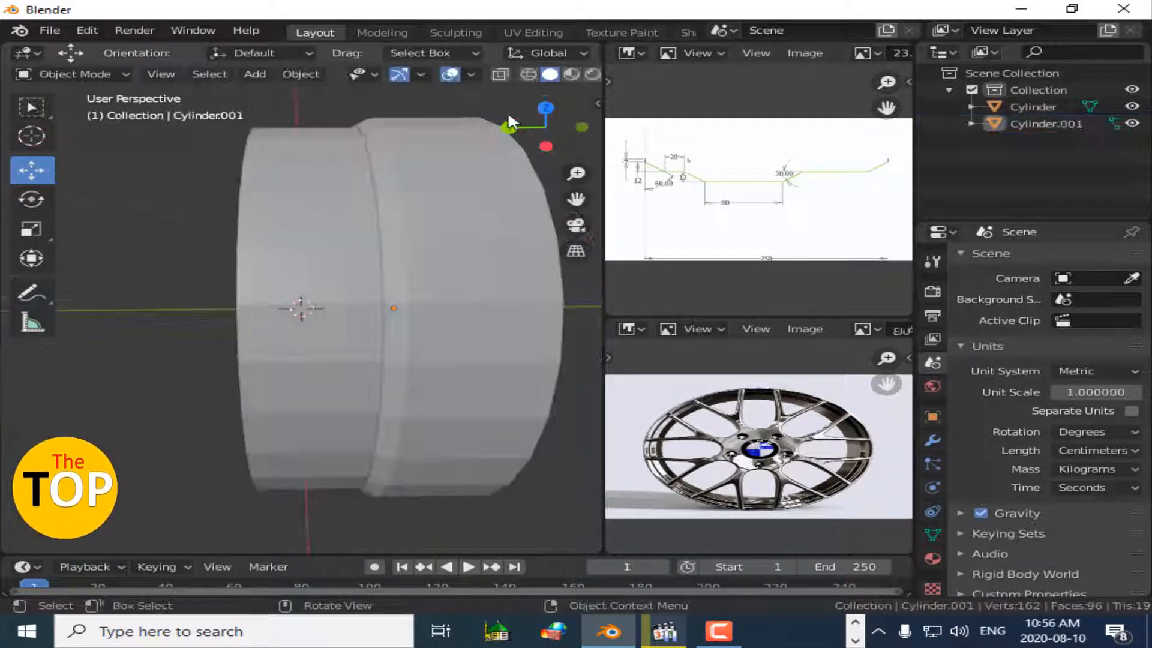
# Enter Edit Mode on the duplicated ring and select the edge loop around its outer open end.
pyautogui.moveTo(515, 117); pyautogui.dragTo(447, 139)
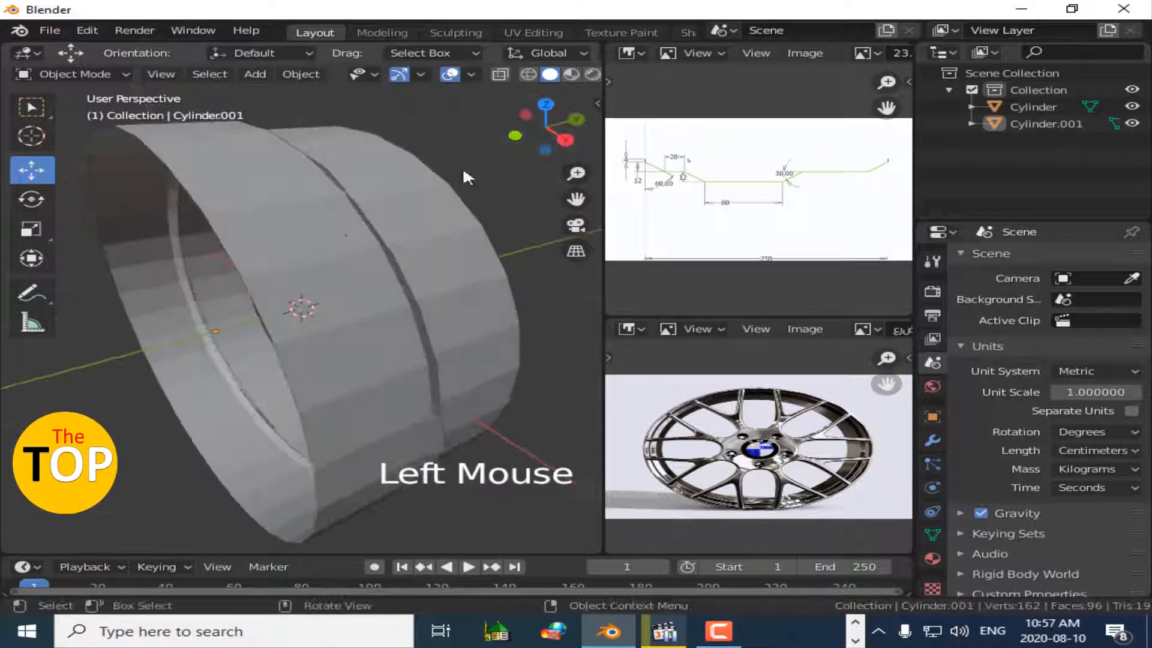
pyautogui.click(331, 224)
pyautogui.press('Tab')
pyautogui.moveTo(543, 129); pyautogui.dragTo(564, 147)
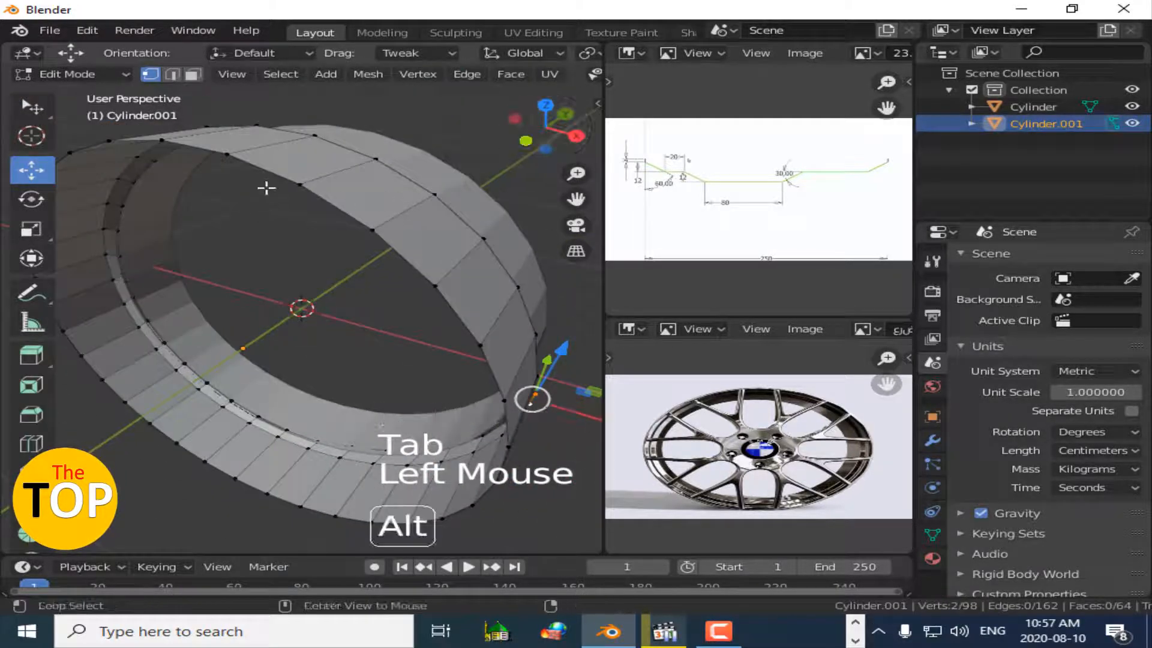
pyautogui.keyDown('alt'); pyautogui.click(276, 177); pyautogui.keyUp('alt')
# In top view, replace the loop selection with the 17 vertices along the upper half of the ring's outer edge.
pyautogui.click(545, 107)
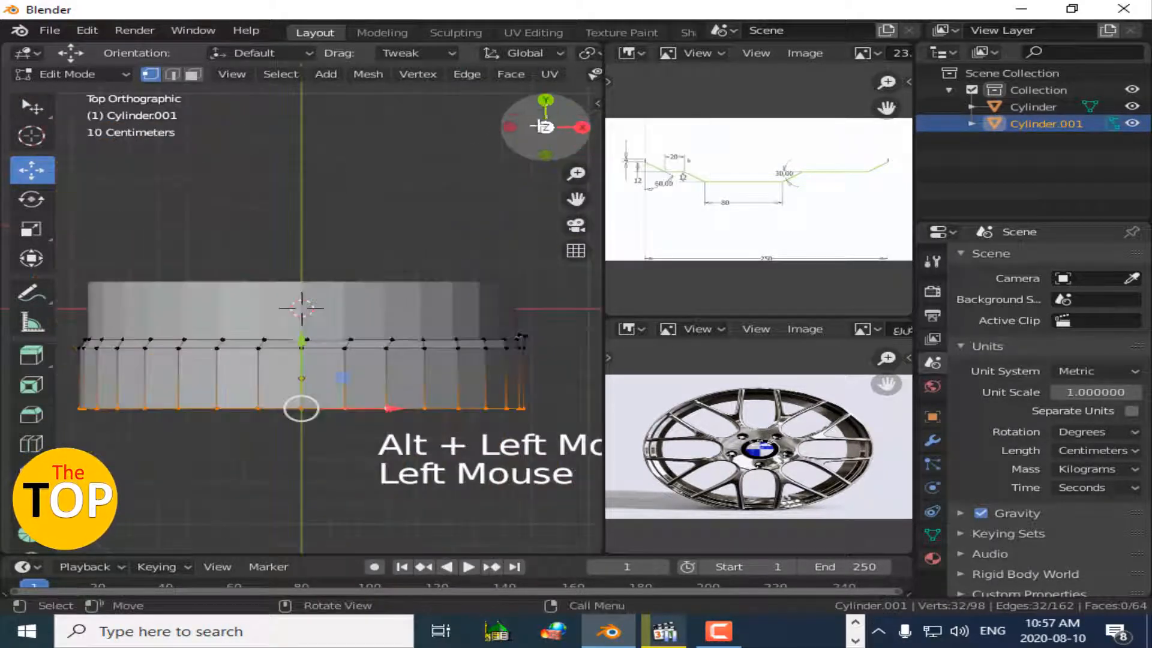
pyautogui.click(276, 446)
pyautogui.click(79, 410)
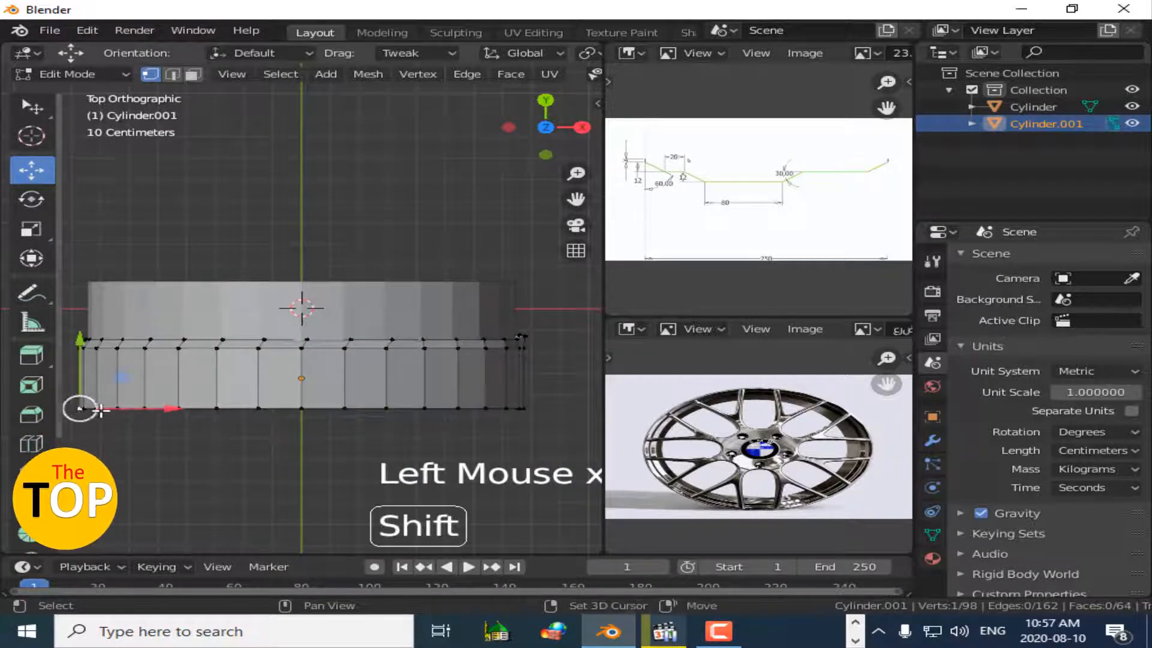
pyautogui.keyDown('shift'); pyautogui.click(79, 409); pyautogui.keyUp('shift')
pyautogui.keyDown('shift'); pyautogui.click(31, 107); pyautogui.keyUp('shift')
pyautogui.keyDown('shift'); pyautogui.click(96, 409); pyautogui.keyUp('shift')
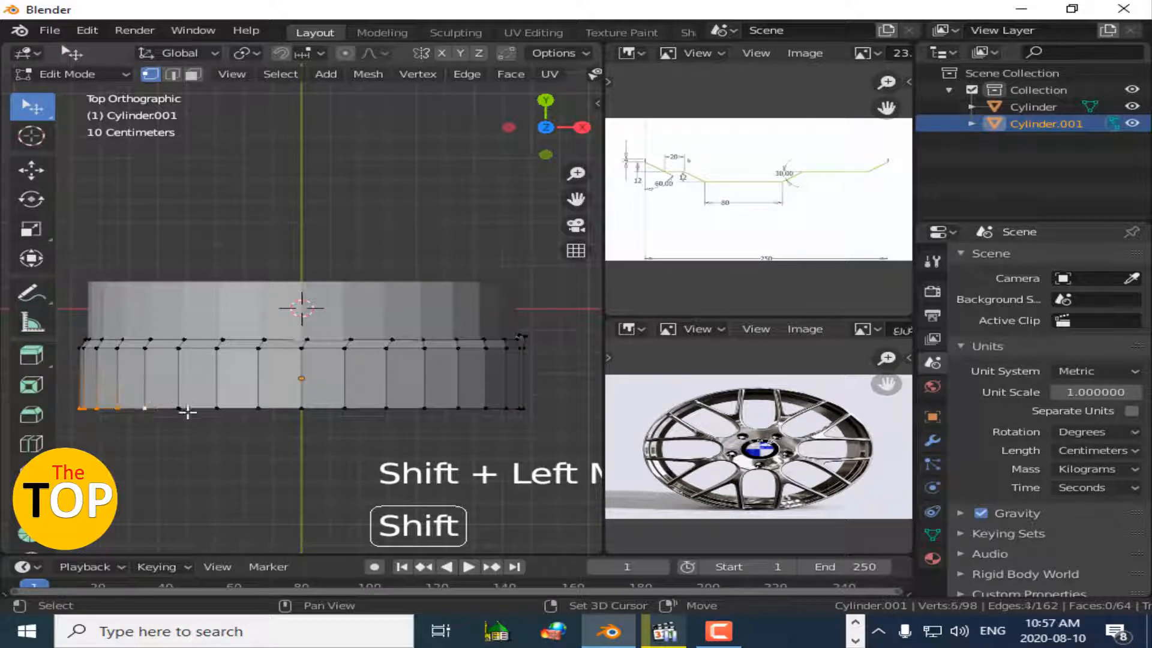
pyautogui.keyDown('shift'); pyautogui.click(180, 410); pyautogui.keyUp('shift')
pyautogui.keyDown('shift'); pyautogui.click(425, 411); pyautogui.keyUp('shift')
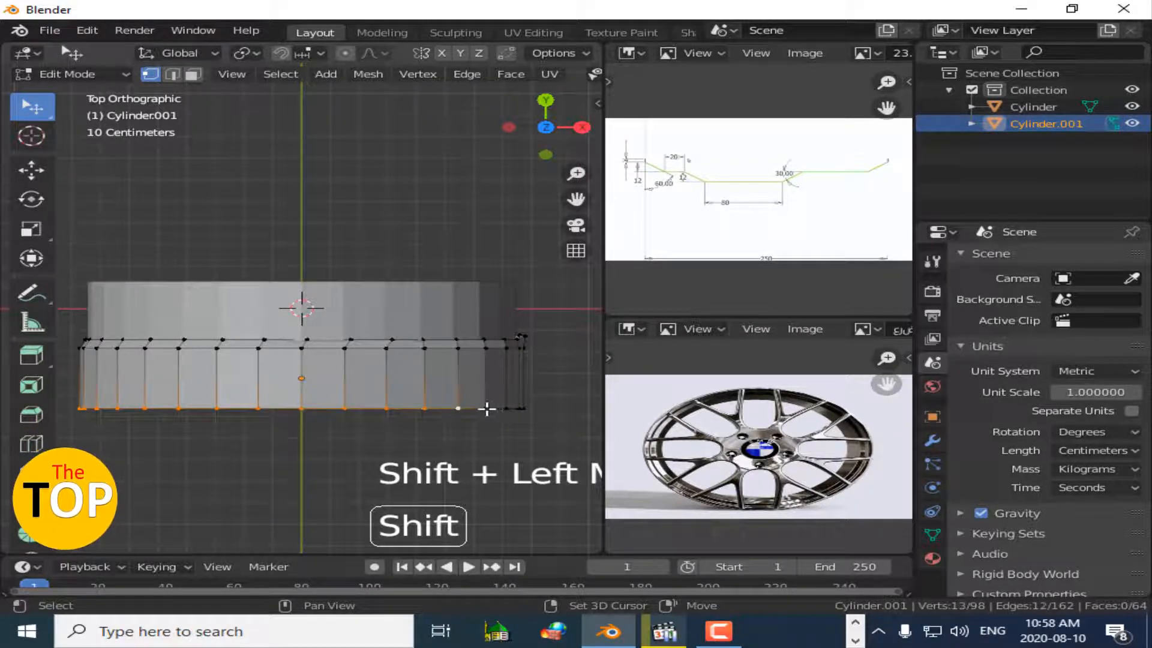
# Extrude the selected upper half of the outer edge with an X offset of -3 cm.
pyautogui.moveTo(545, 129); pyautogui.dragTo(399, 69)
pyautogui.press('e')
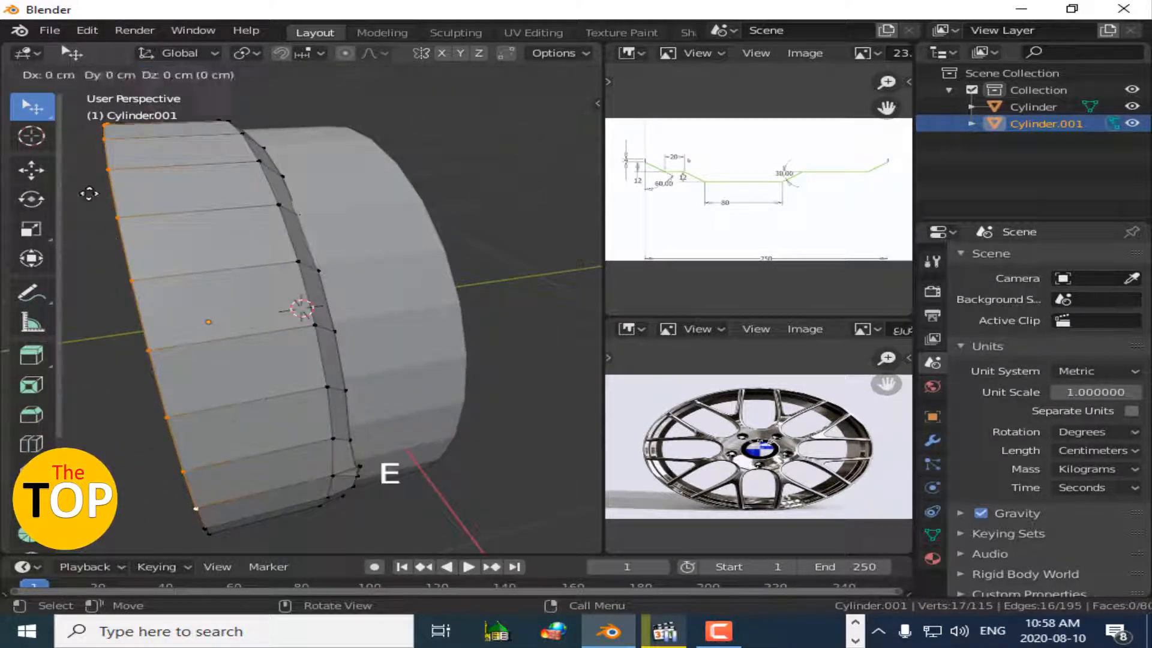
pyautogui.click(83, 195)
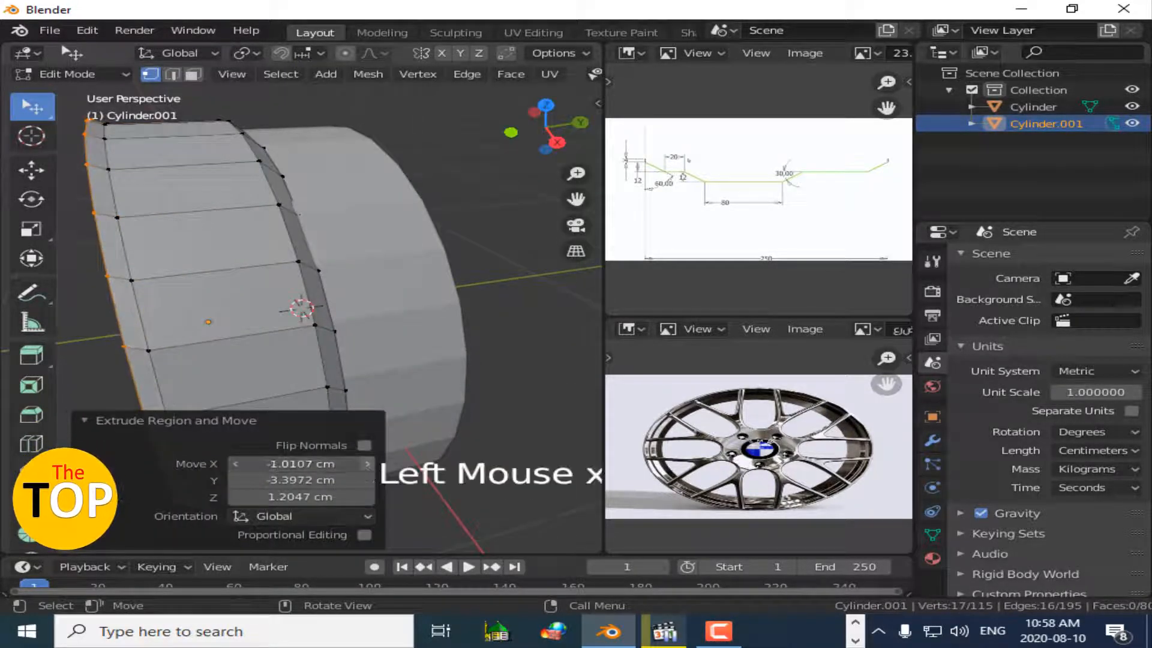
pyautogui.moveTo(241, 465); pyautogui.dragTo(242, 465)
pyautogui.doubleClick(241, 465)
pyautogui.write('0')
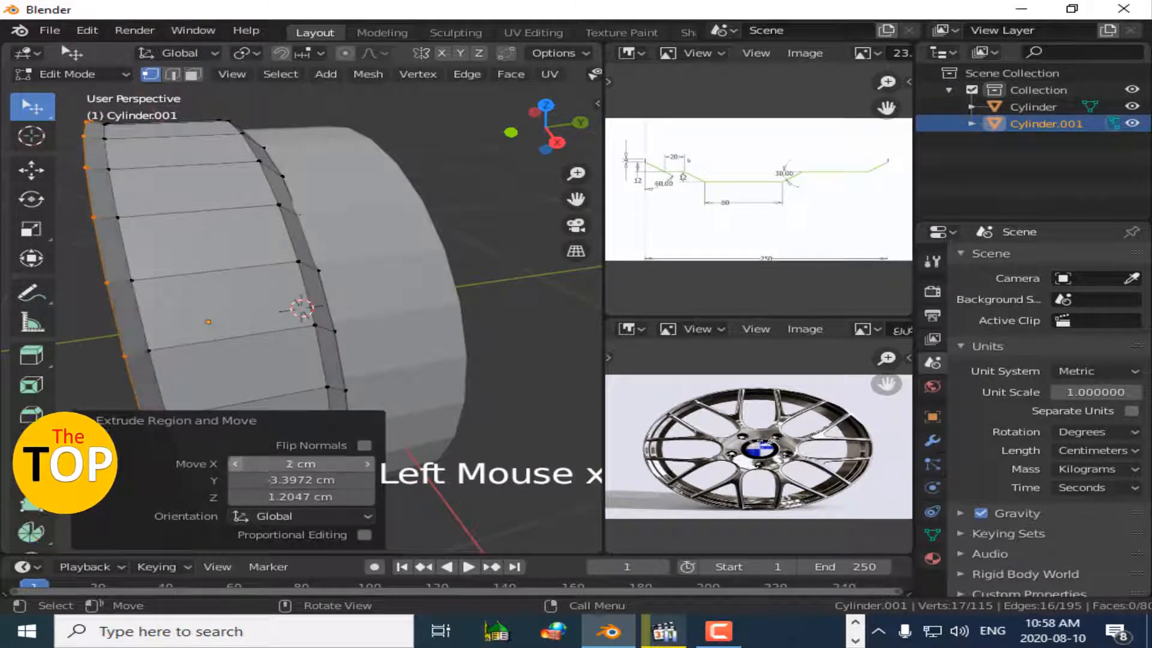
pyautogui.click(236, 464)
pyautogui.click(236, 464)
pyautogui.click(236, 465)
pyautogui.click(236, 464)
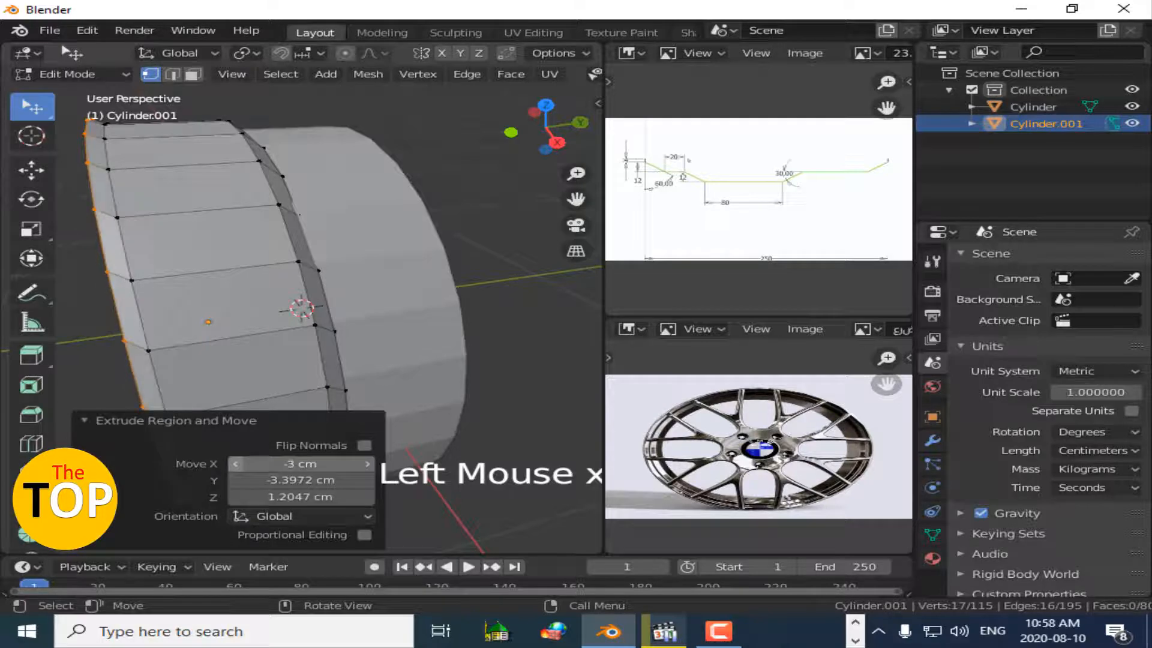
# Set the upper edge extrusion's Y offset to -4 cm and its Z offset to 3 cm.
pyautogui.doubleClick(312, 481)
pyautogui.write('0')
pyautogui.press('Return')
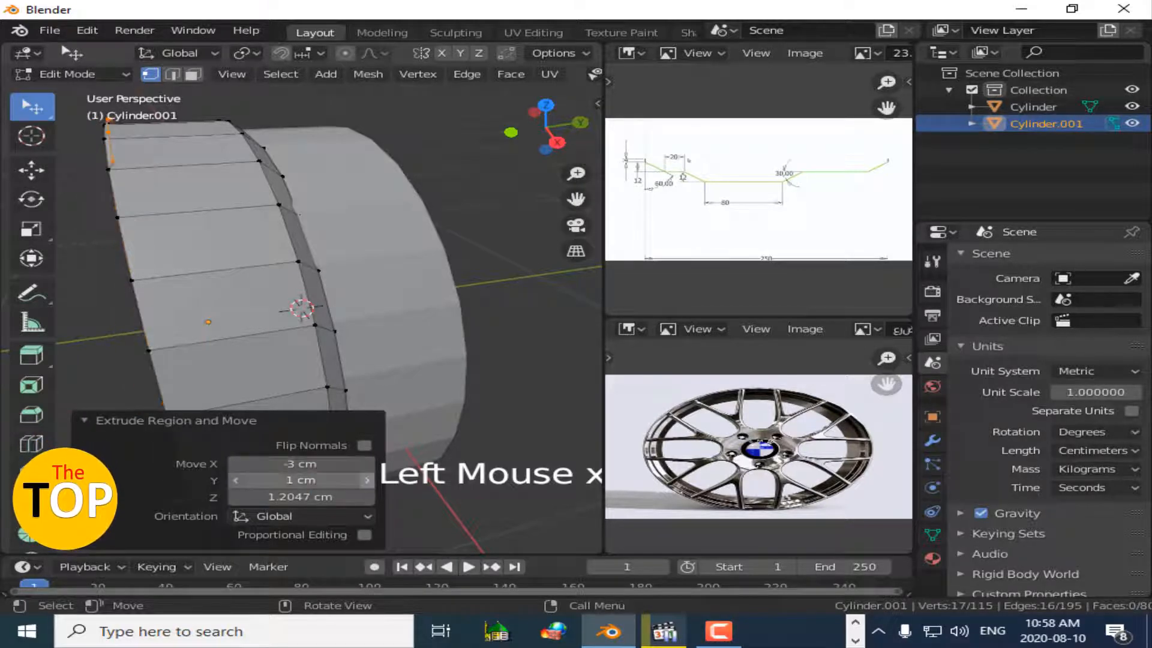
pyautogui.click(237, 482)
pyautogui.click(237, 481)
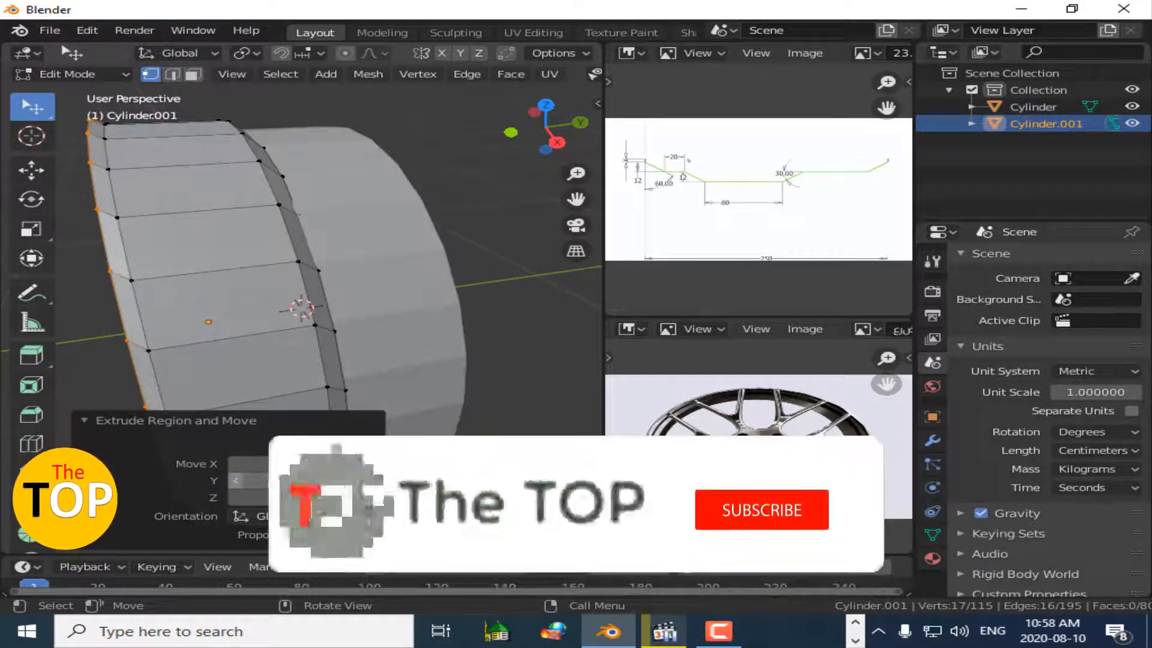
pyautogui.click(236, 481)
pyautogui.press('Return')
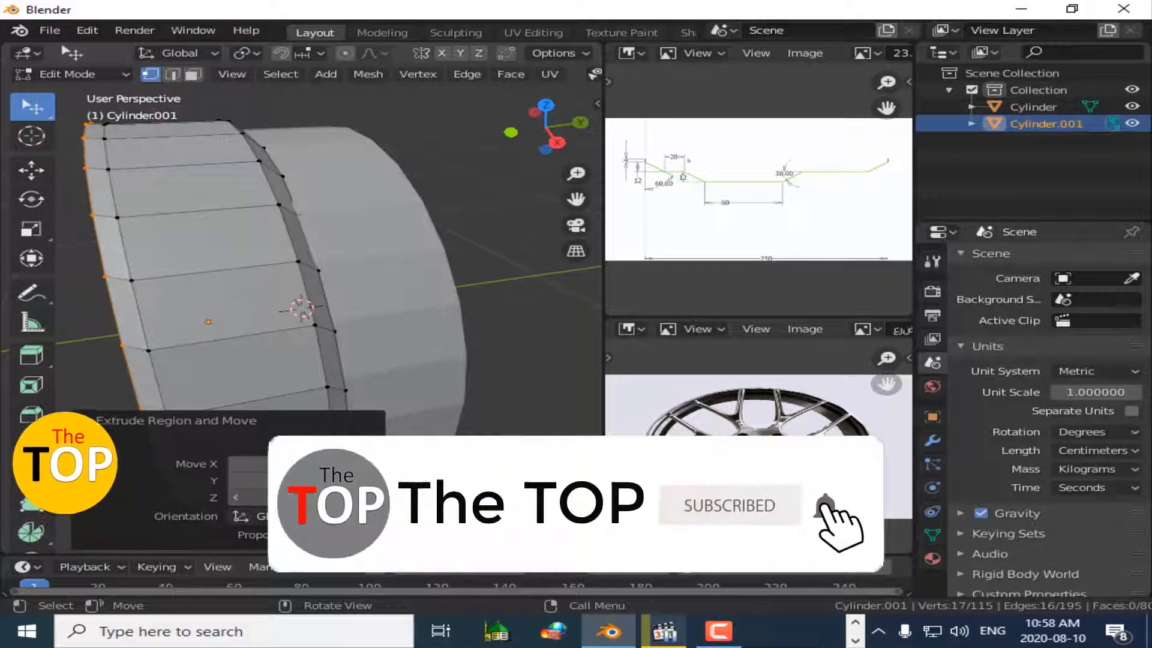
pyautogui.moveTo(543, 127); pyautogui.dragTo(332, 259)
pyautogui.click(367, 497)
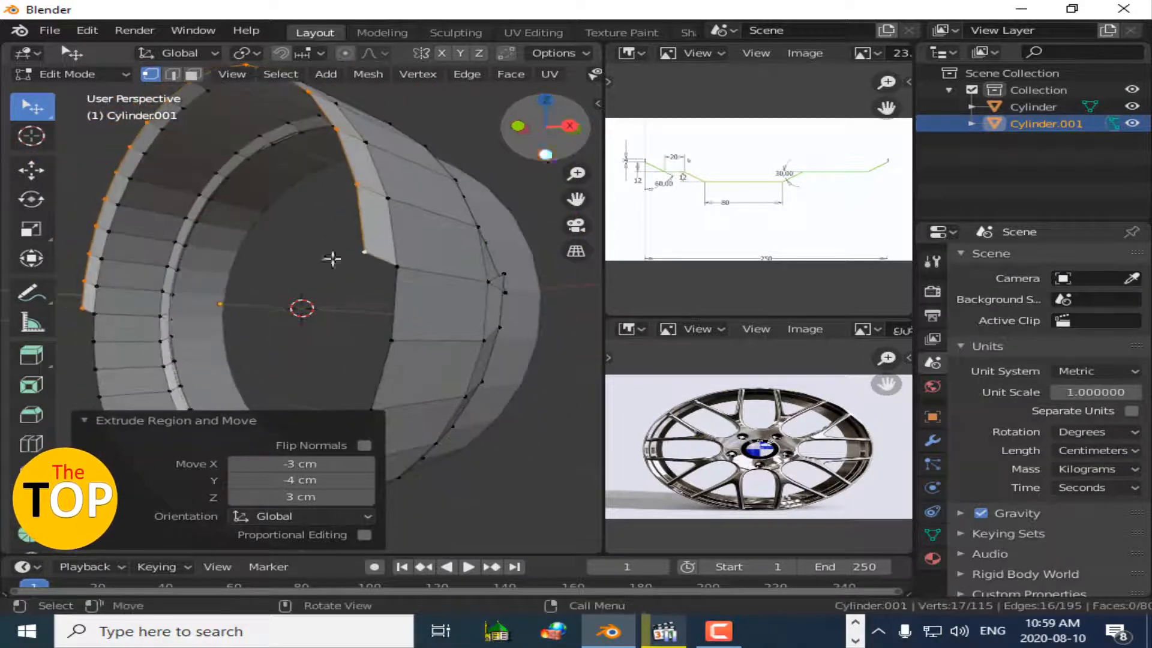
# Select the unextruded lower half of the ring's outer edge, leaving out the extruded strip's end vertices, and extrude it outward.
pyautogui.keyDown('alt'); pyautogui.click(397, 306); pyautogui.keyUp('alt')
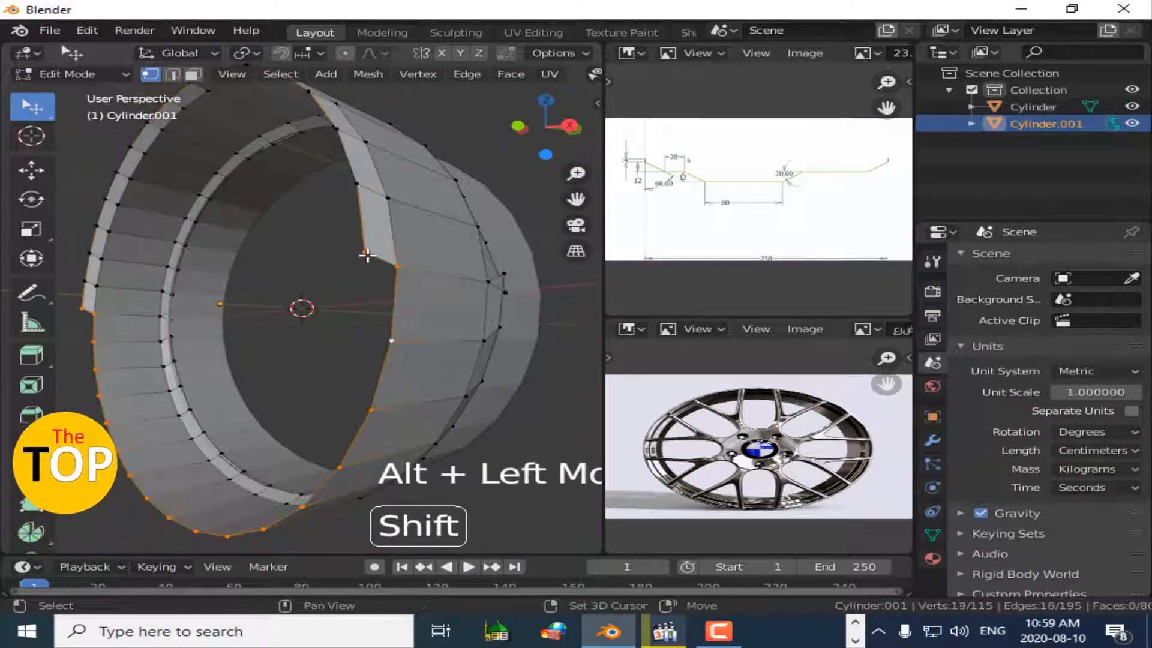
pyautogui.keyDown('shift'); pyautogui.click(85, 310); pyautogui.keyUp('shift')
pyautogui.press('e')
pyautogui.click(90, 413)
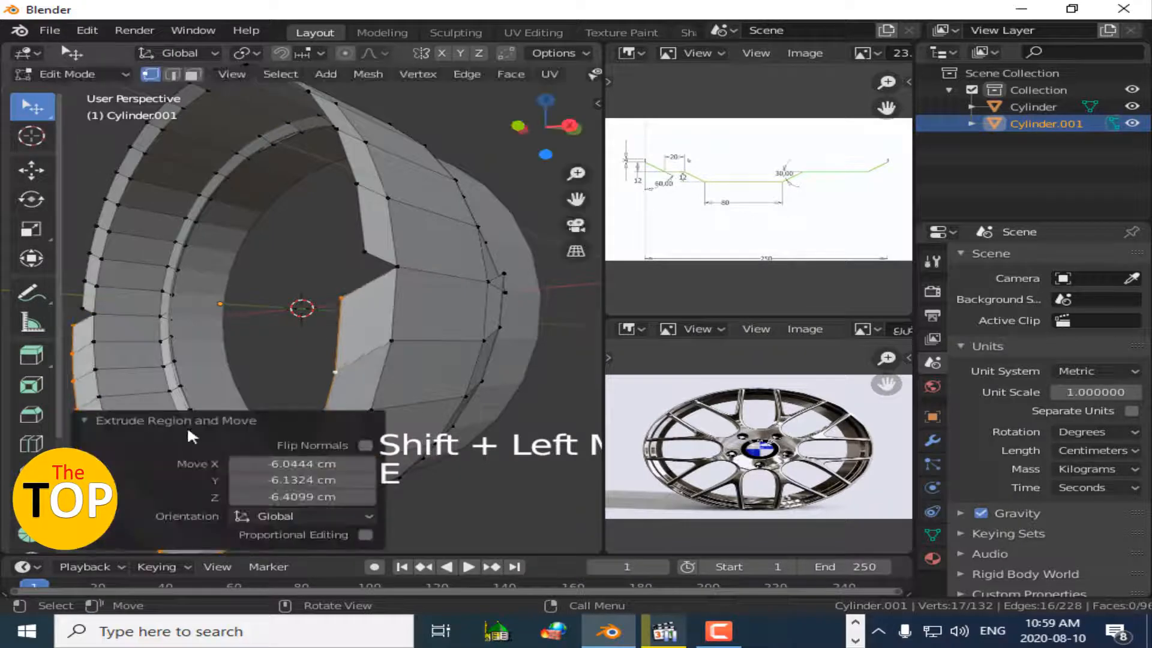
# Set the lower edge extrusion's X offset to -3 cm and its Y offset to -4 cm.
pyautogui.click(302, 463)
pyautogui.write('-3')
pyautogui.press('Return')
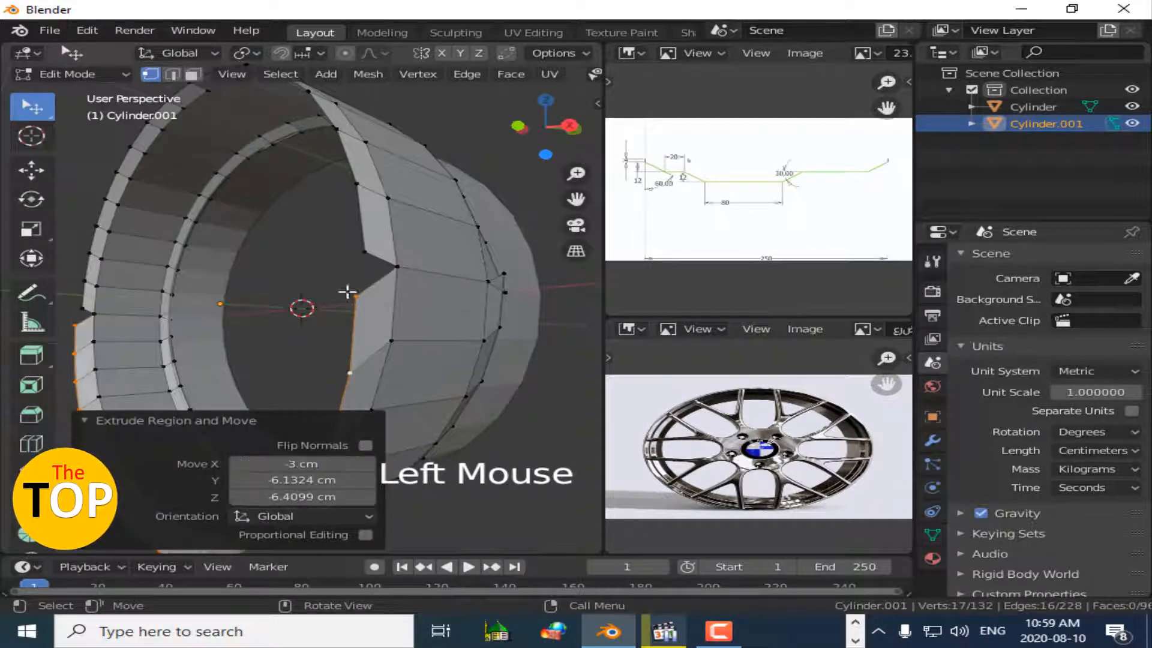
pyautogui.click(358, 466)
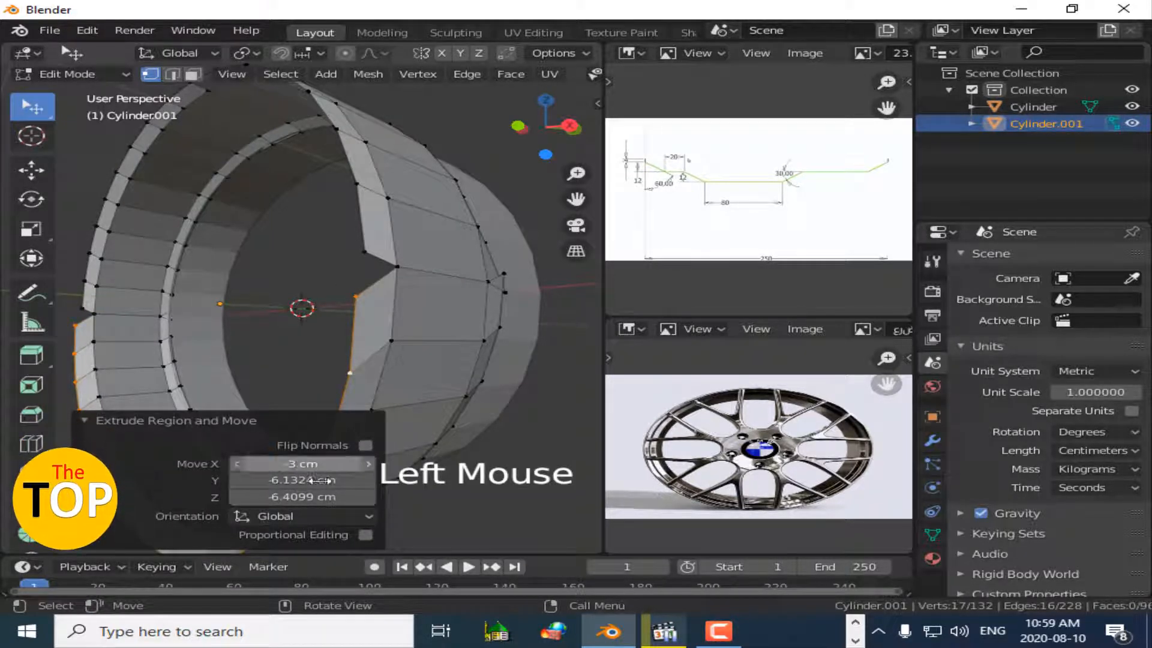
pyautogui.click(295, 479)
pyautogui.write('0')
pyautogui.press('Return')
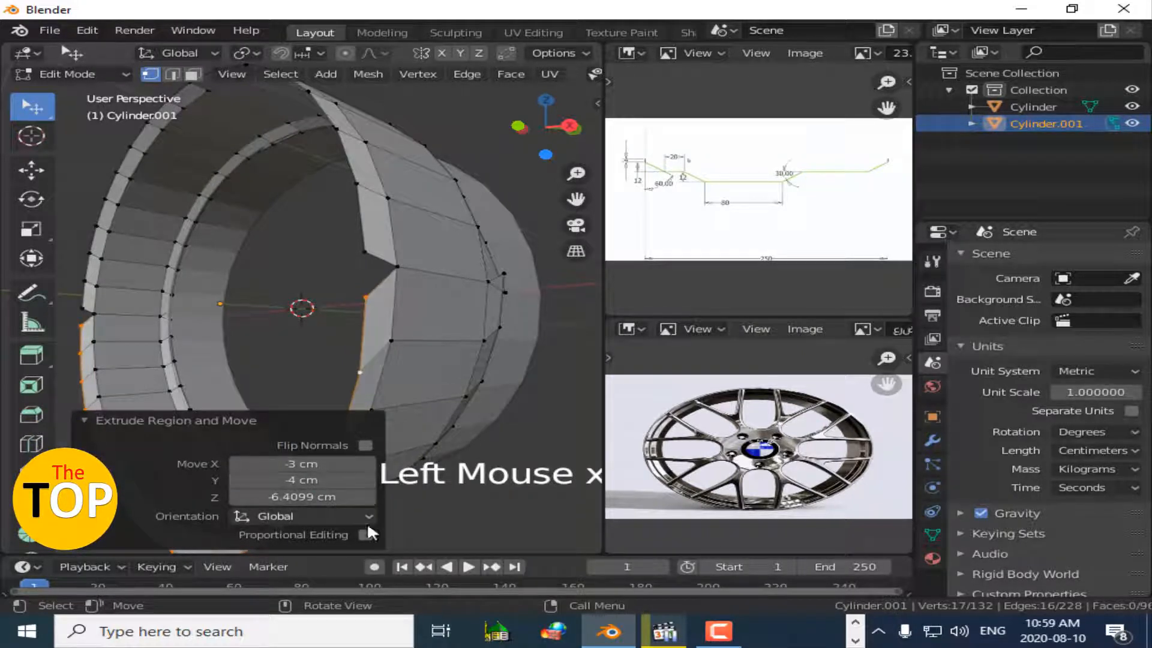
# Set the lower edge extrusion's Z offset to 3 cm to line it up with the upper strip.
pyautogui.click(287, 499)
pyautogui.write('0')
pyautogui.press('Return')
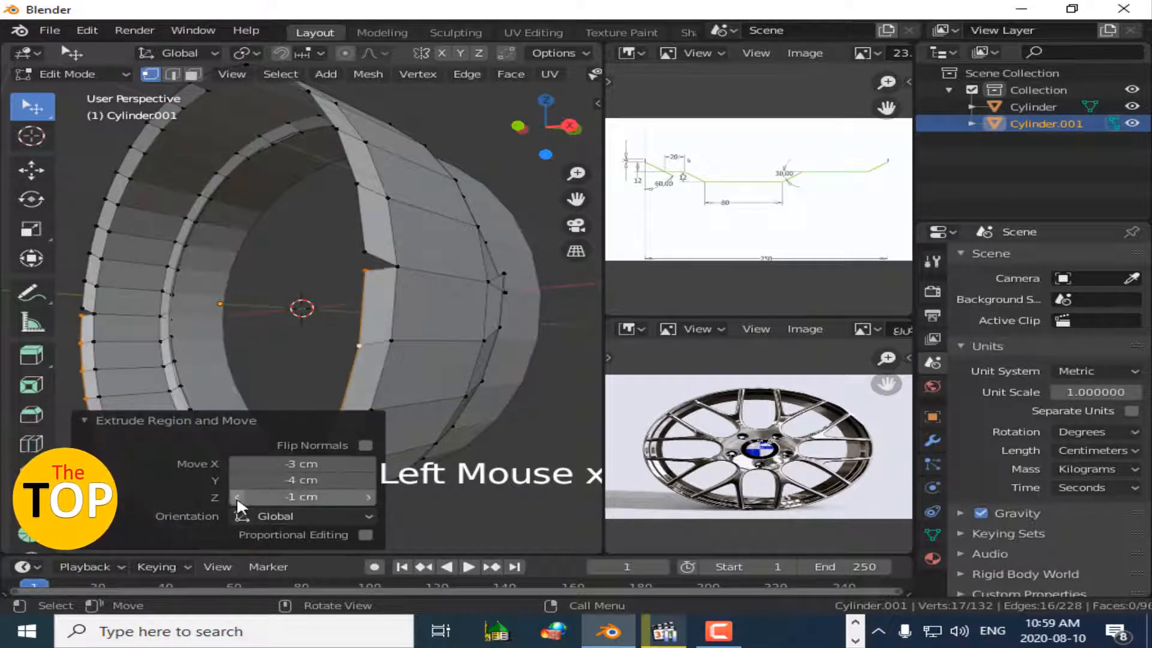
pyautogui.click(368, 497)
pyautogui.click(368, 497)
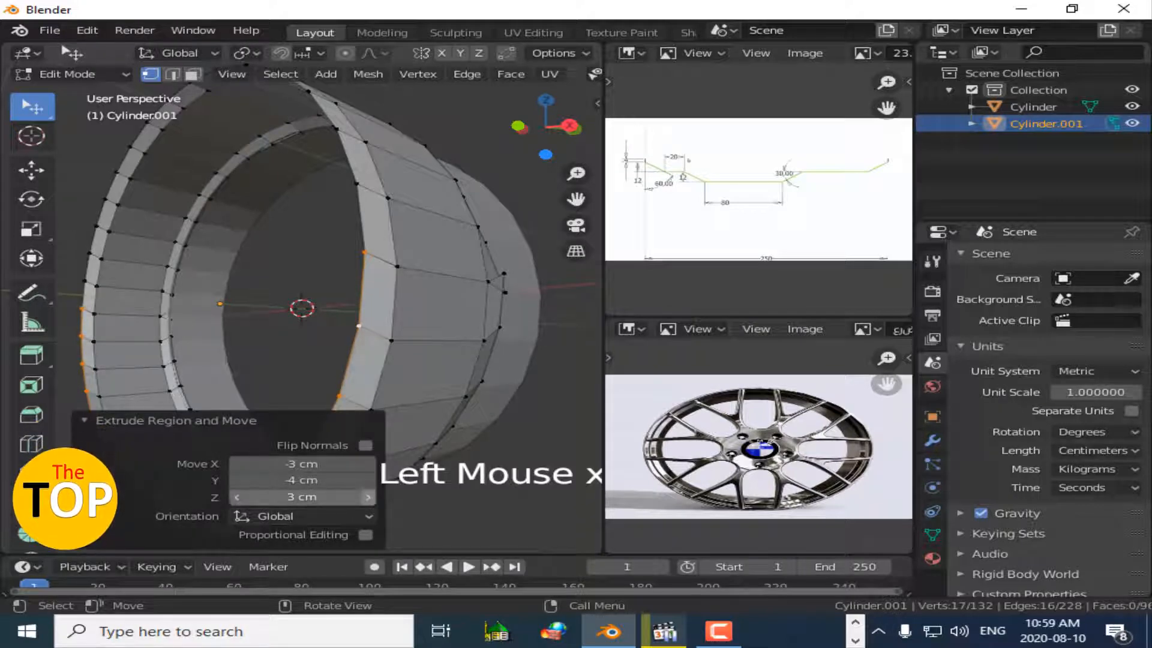
# Try X offsets of -4 cm and -2 cm on the extruded lower edge.
pyautogui.moveTo(559, 140); pyautogui.dragTo(660, 39)
pyautogui.click(369, 464)
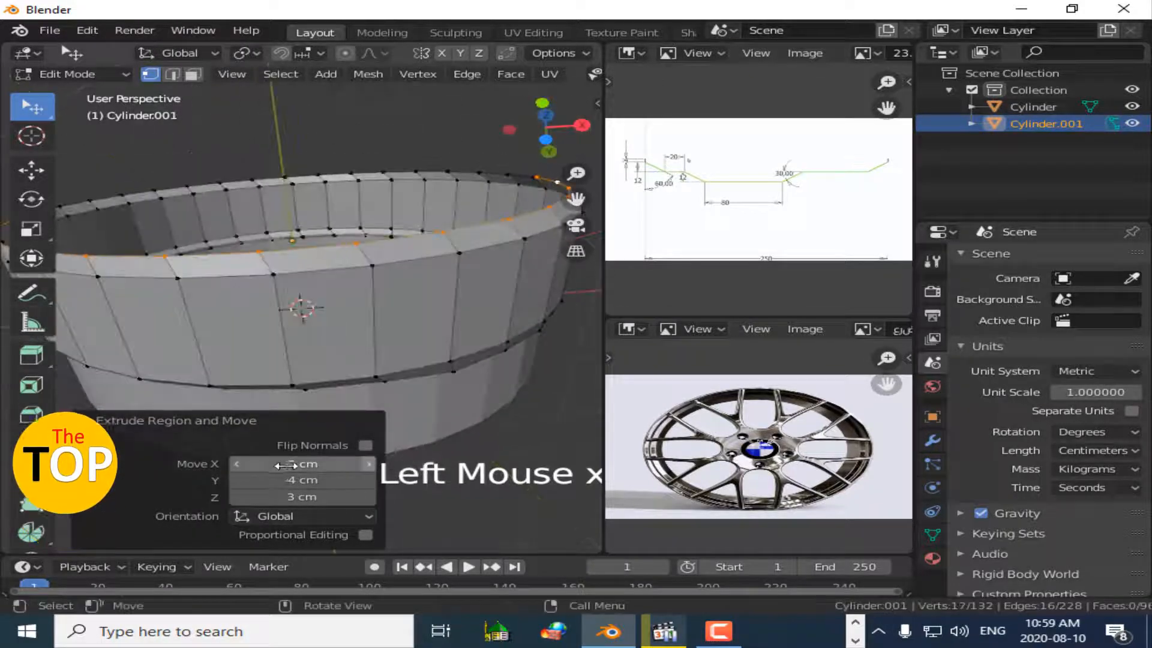
pyautogui.click(246, 459)
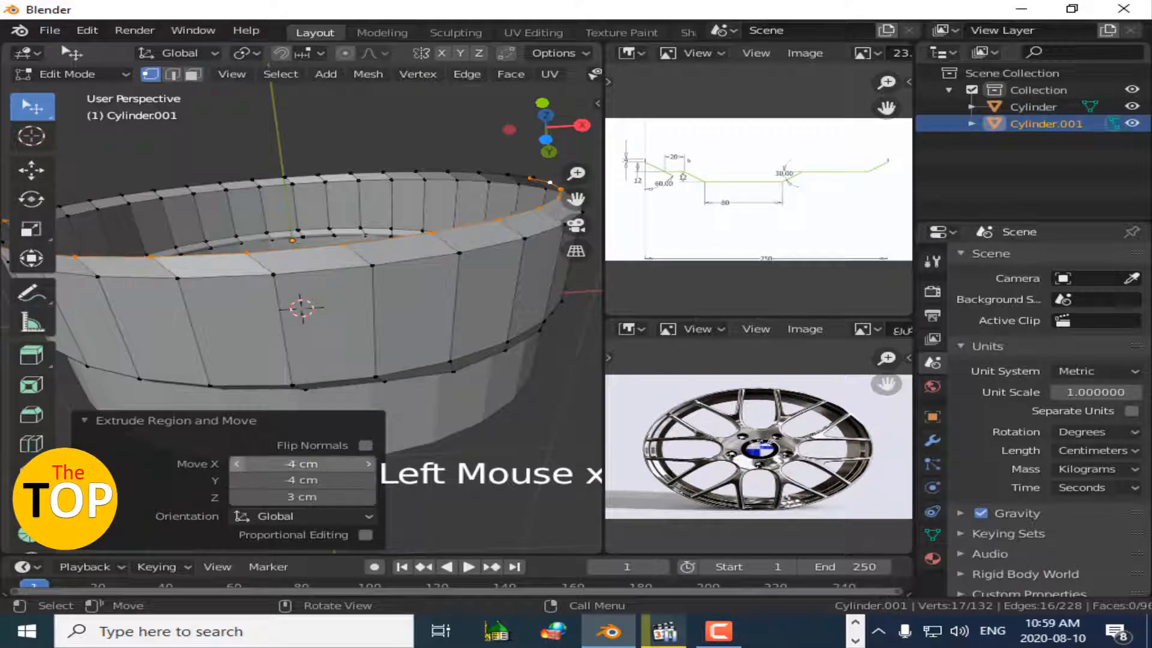
pyautogui.click(368, 464)
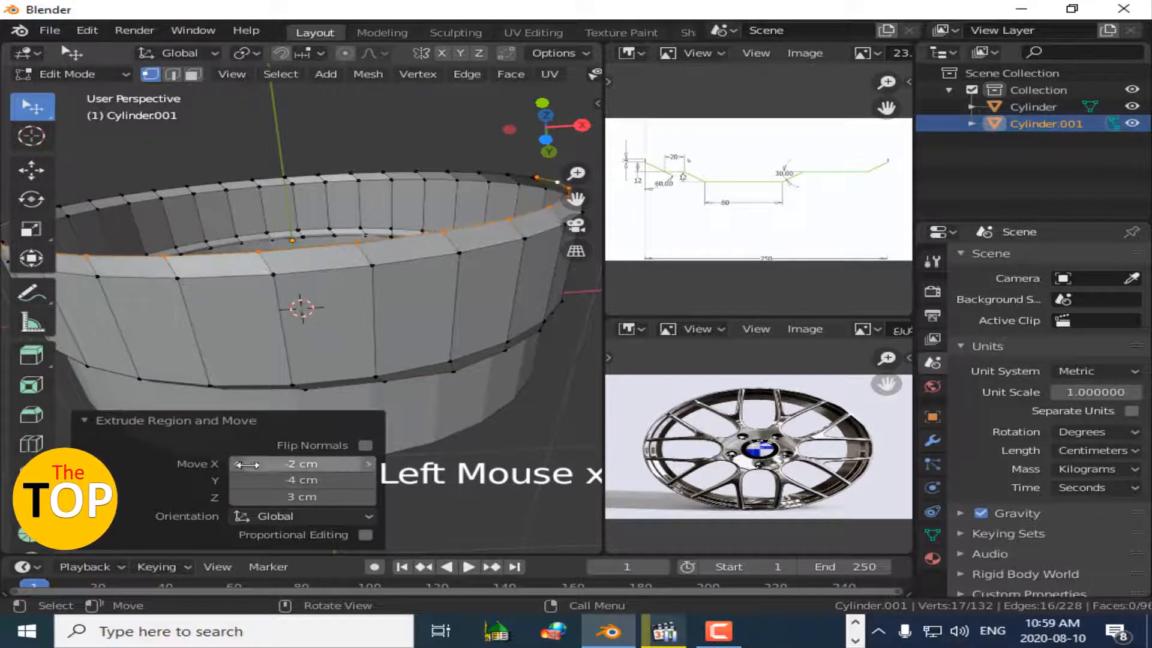
pyautogui.click(368, 464)
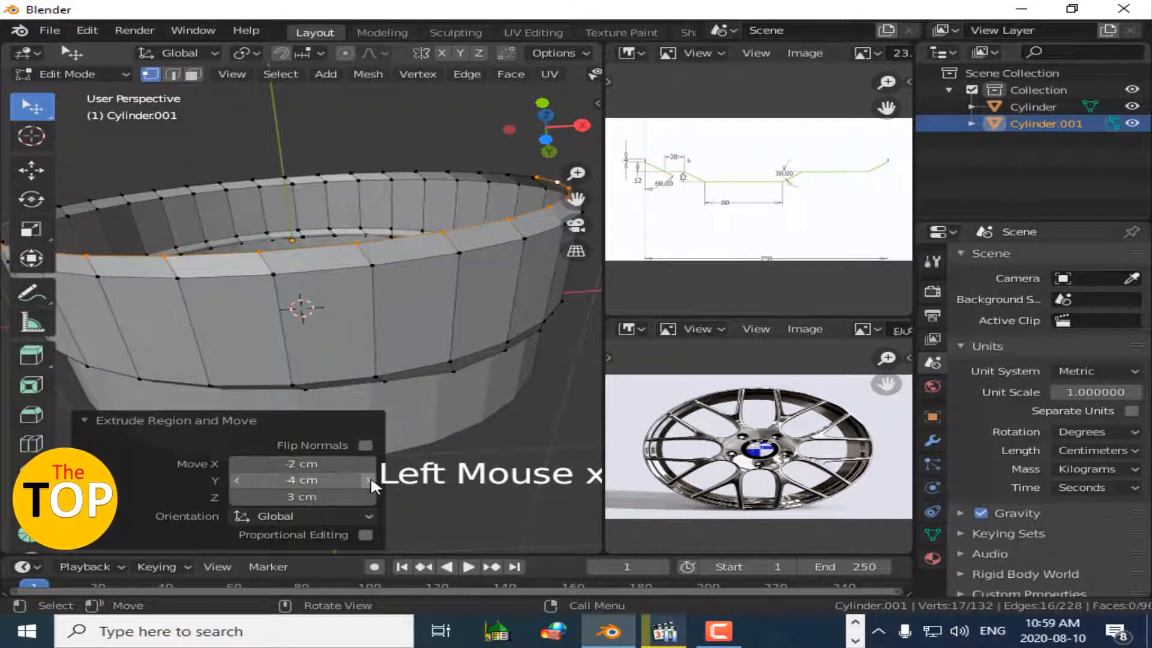
# Try a Y offset of -1 cm on the extruded lower edge and set it back to -4 cm, keeping Z at 3 cm.
pyautogui.moveTo(250, 473); pyautogui.dragTo(263, 474)
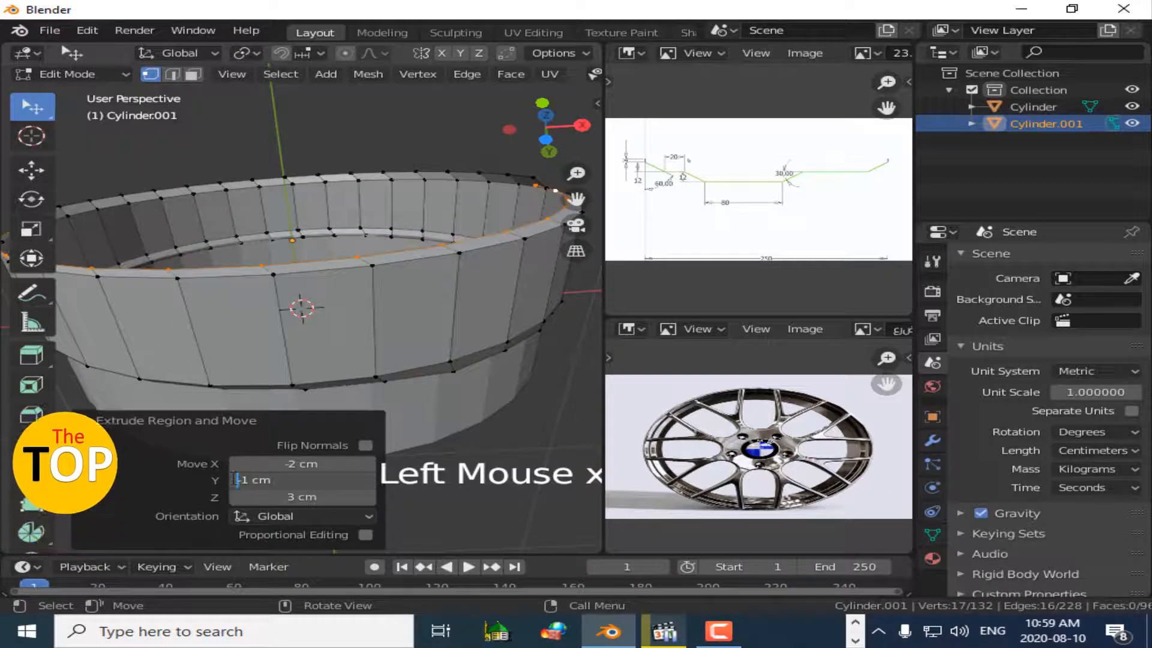
pyautogui.click(226, 481)
pyautogui.click(237, 480)
pyautogui.click(238, 480)
pyautogui.click(238, 480)
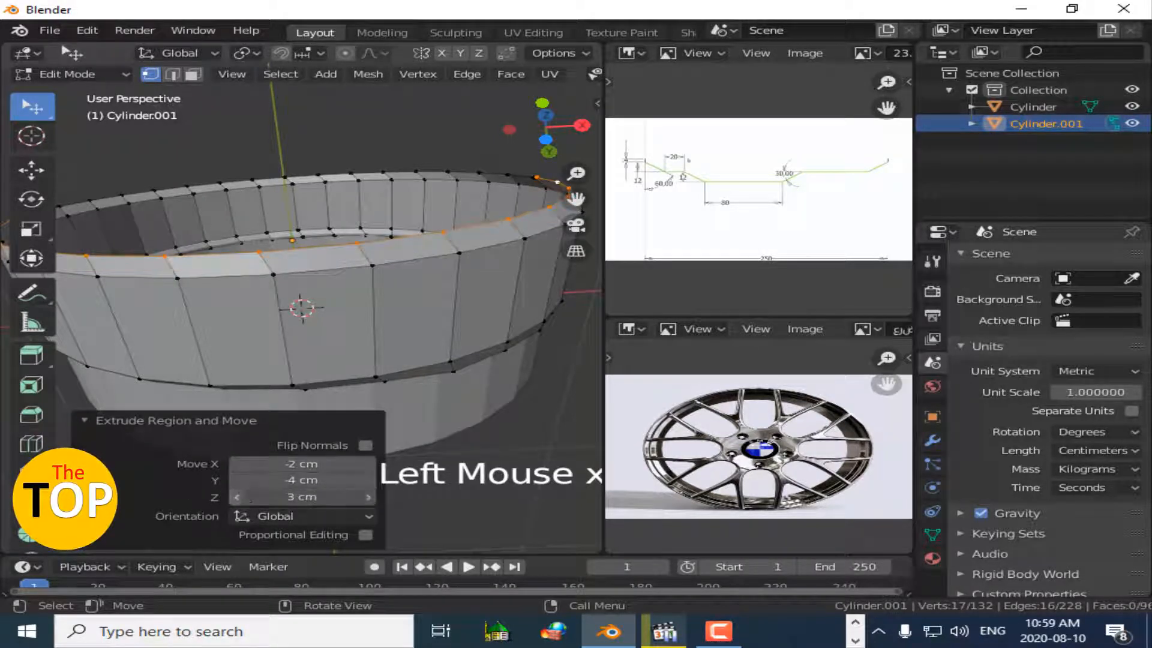
pyautogui.moveTo(251, 499); pyautogui.dragTo(255, 499)
pyautogui.click(369, 499)
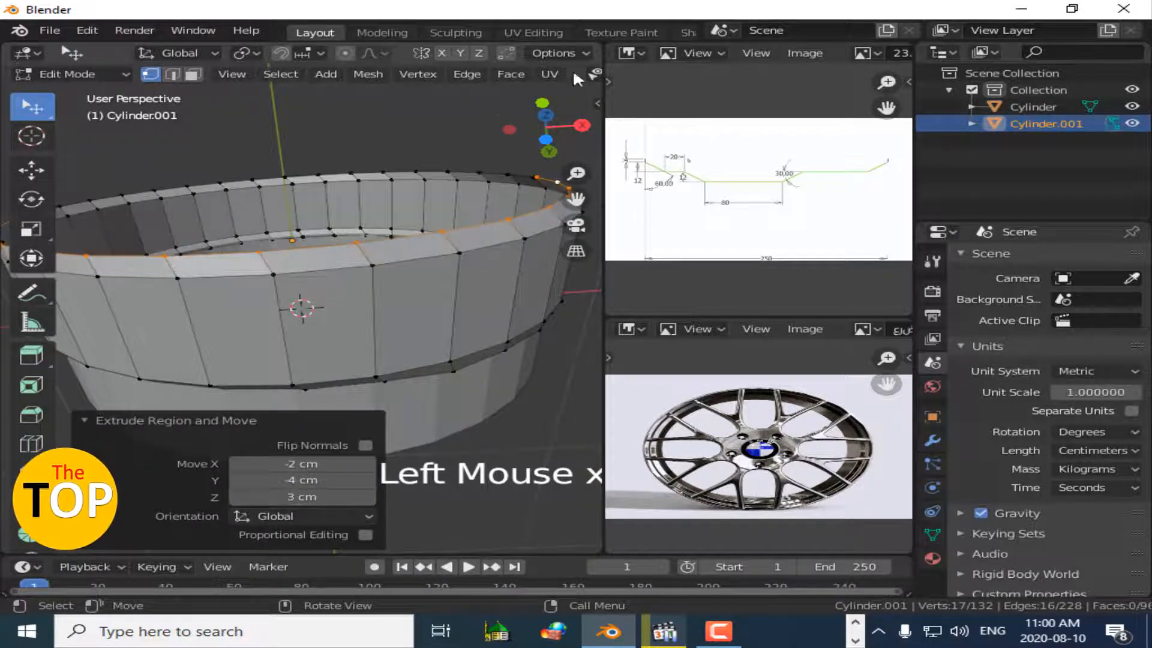
# Set the lower edge extrusion's X offset back to -3 cm.
pyautogui.moveTo(545, 128); pyautogui.dragTo(499, 197)
pyautogui.moveTo(368, 474); pyautogui.dragTo(368, 474)
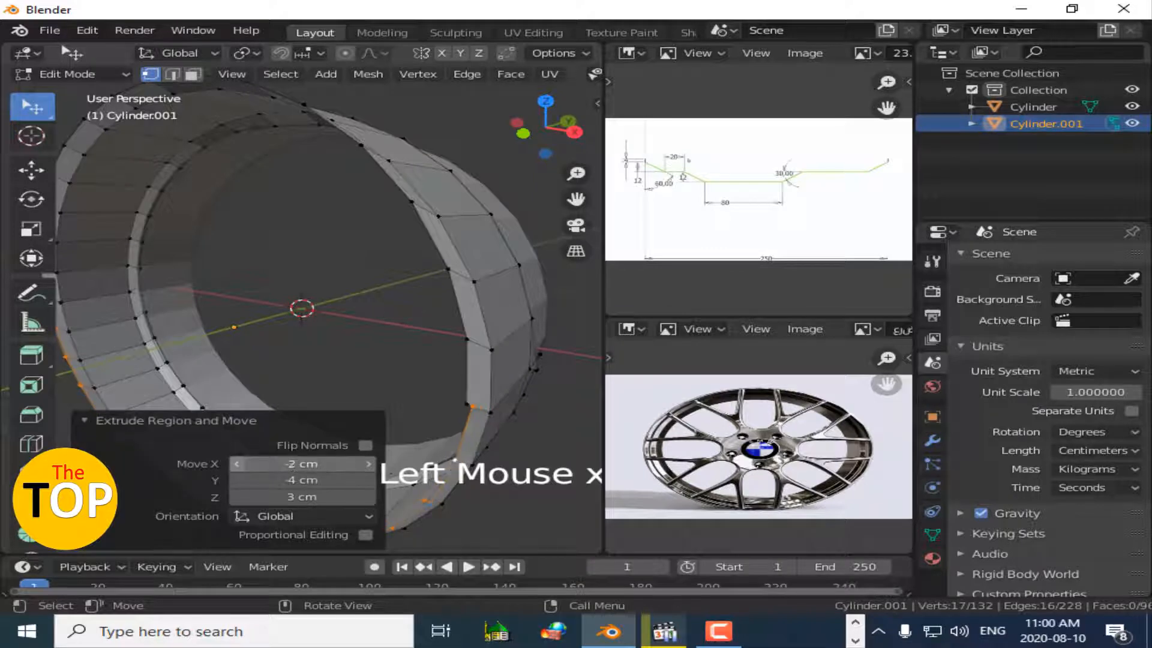
pyautogui.click(236, 464)
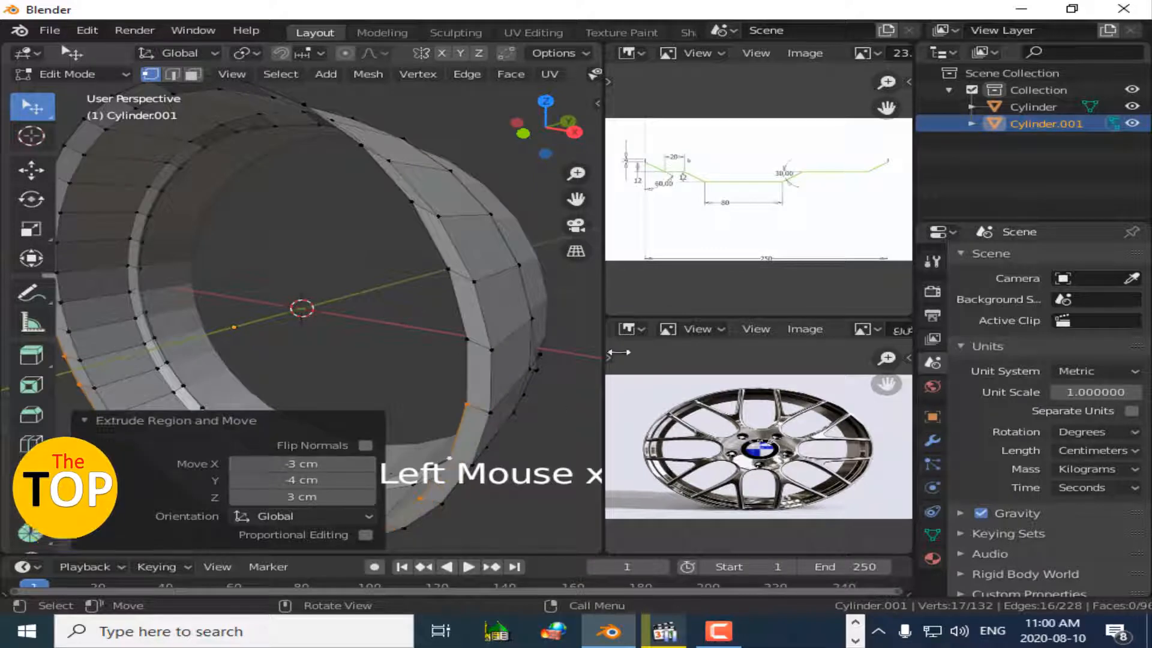
# Select the lower half of the ring's outer edge, extrude it again and scale it outward by a factor of about 1.12.
pyautogui.click(107, 425)
pyautogui.keyDown('shift'); pyautogui.click(451, 283); pyautogui.keyUp('shift')
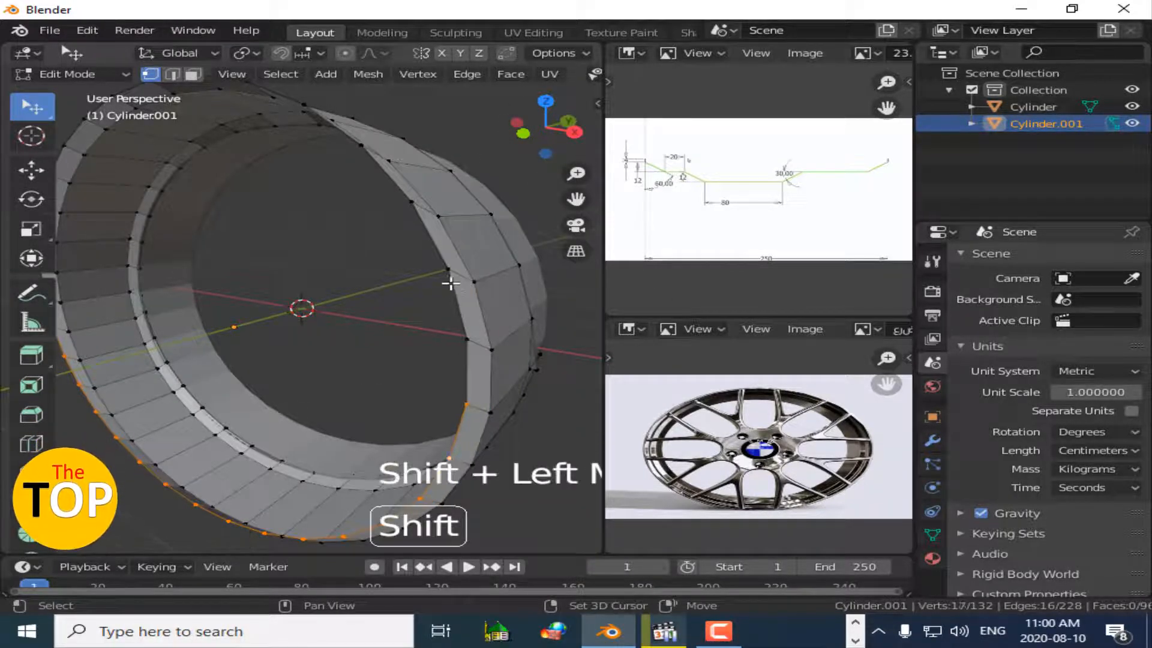
pyautogui.keyDown('alt'); pyautogui.click(450, 233); pyautogui.keyUp('alt')
pyautogui.keyDown('alt'); pyautogui.click(459, 420); pyautogui.keyUp('alt')
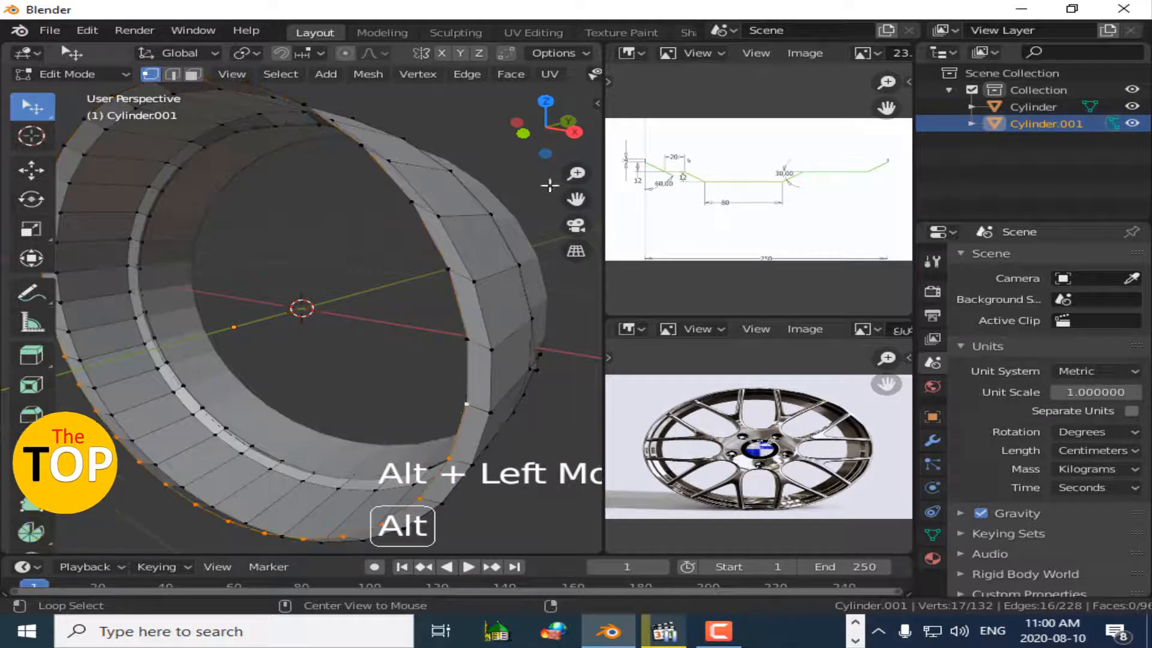
pyautogui.moveTo(553, 141); pyautogui.dragTo(666, 108)
pyautogui.press('e')
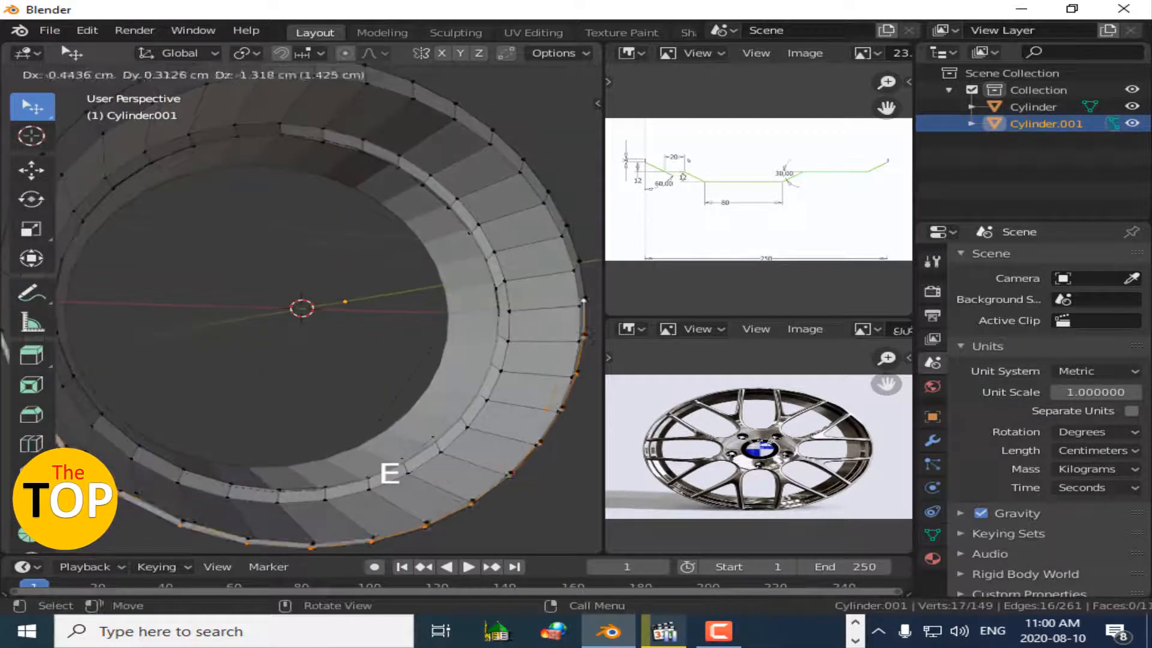
pyautogui.press('s')
pyautogui.click(207, 516)
# Set the lower edge extrusion's scale to 1.069 on X, Y and Z.
pyautogui.click(205, 541)
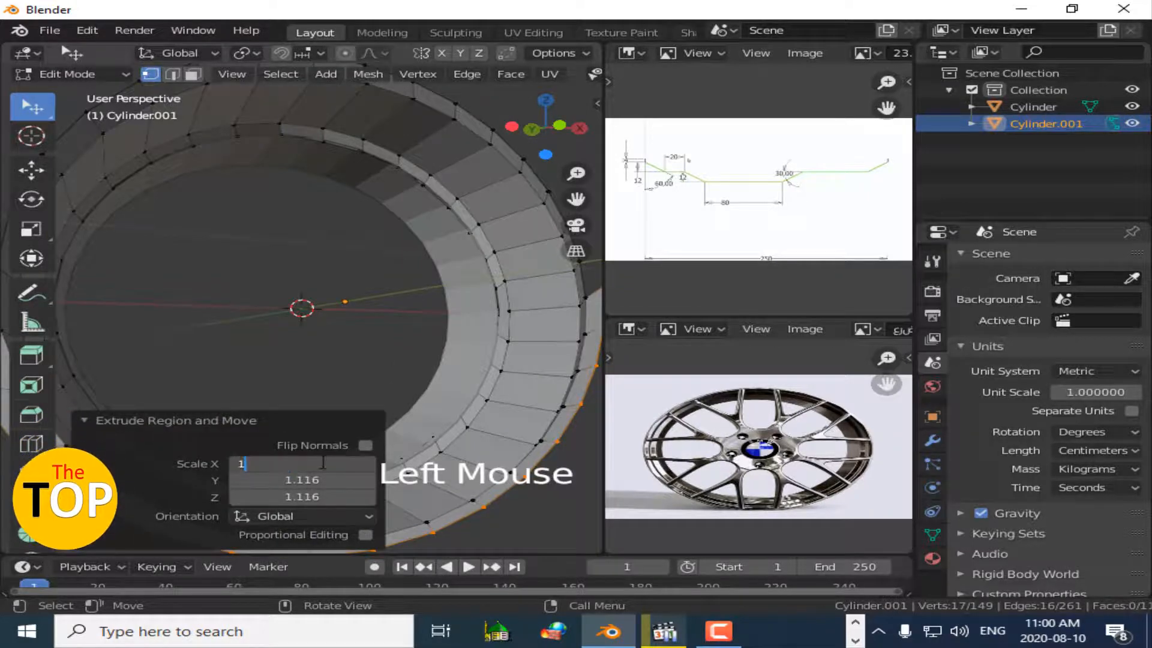
pyautogui.write('9')
pyautogui.press('Return')
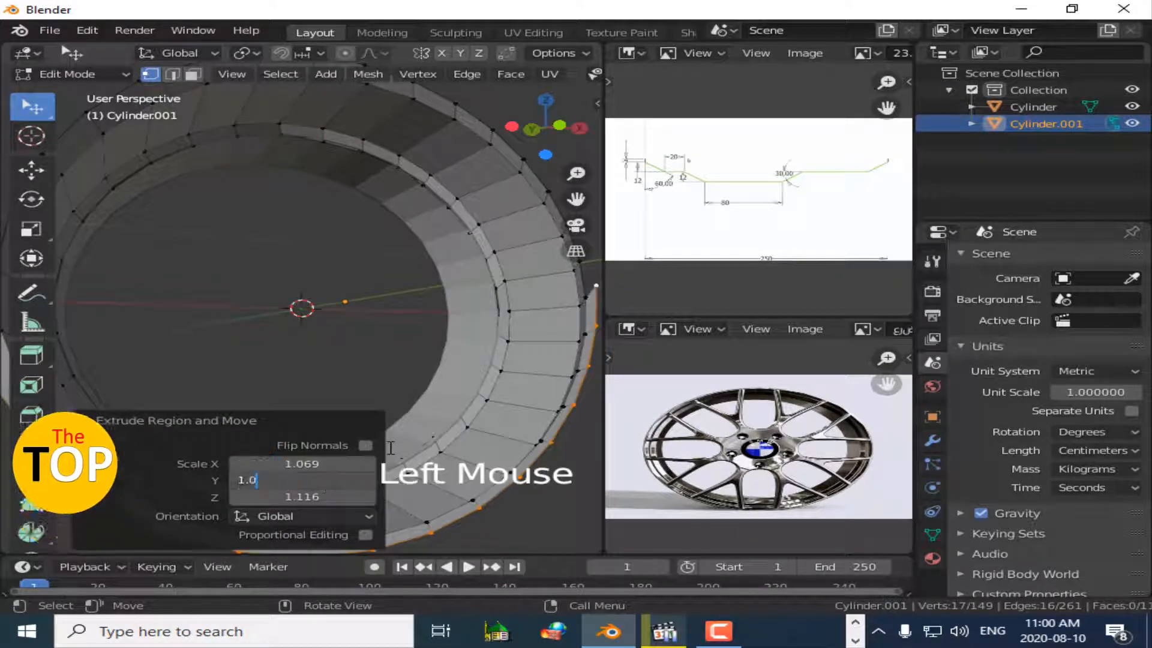
pyautogui.press('Return')
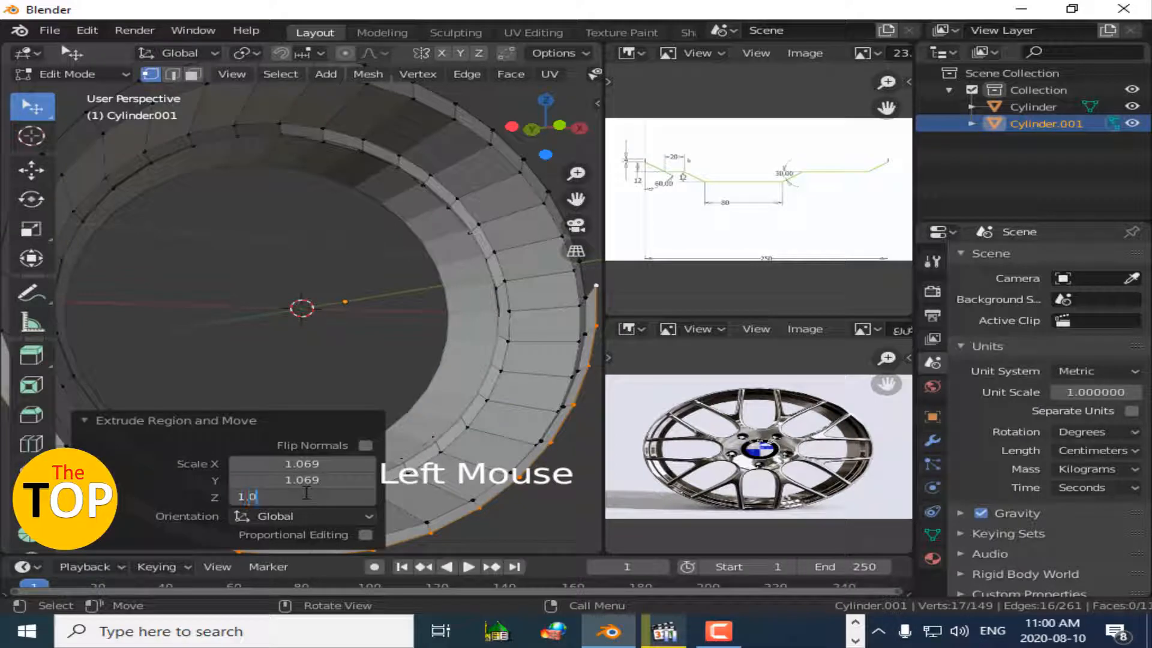
pyautogui.press('n')
pyautogui.press('n')
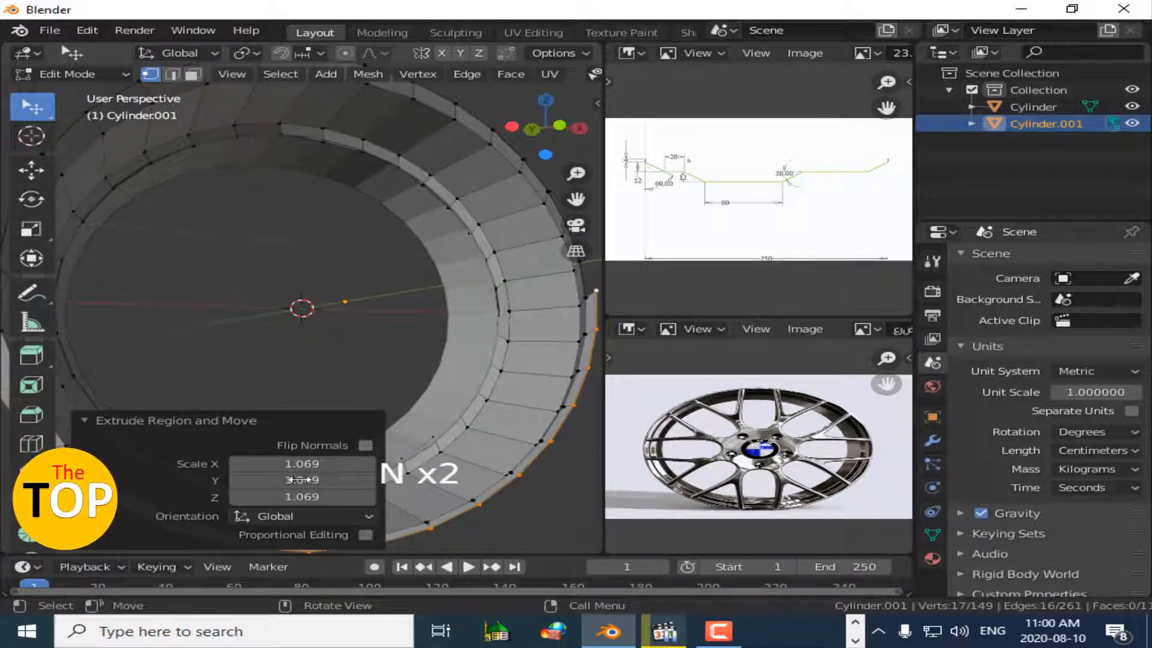
pyautogui.click(148, 421)
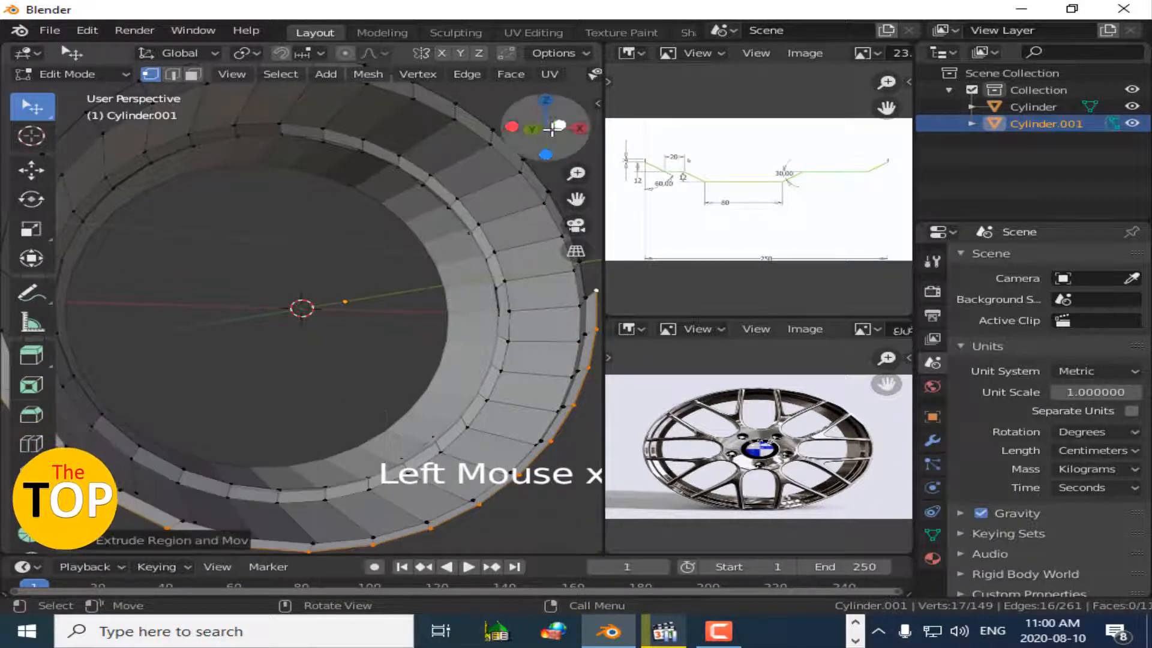
# Extrude the upper half of the ring's outer edge outward with a scale of 1.069 on X and Y.
pyautogui.moveTo(557, 129); pyautogui.dragTo(307, 105)
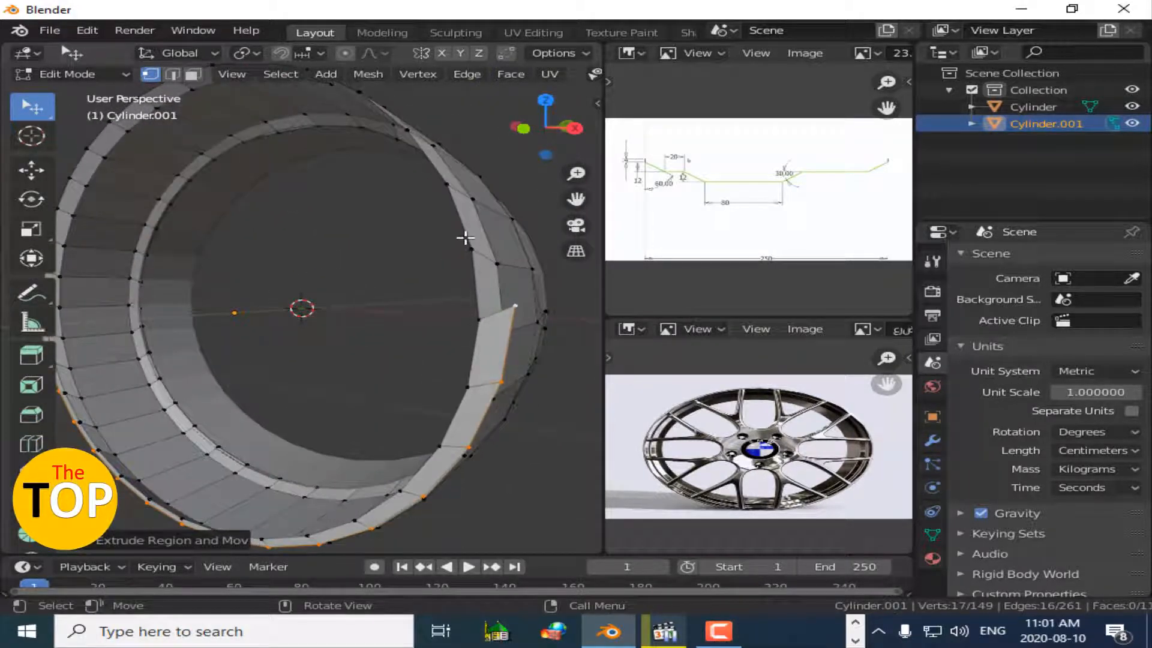
pyautogui.keyDown('alt'); pyautogui.click(463, 232); pyautogui.keyUp('alt')
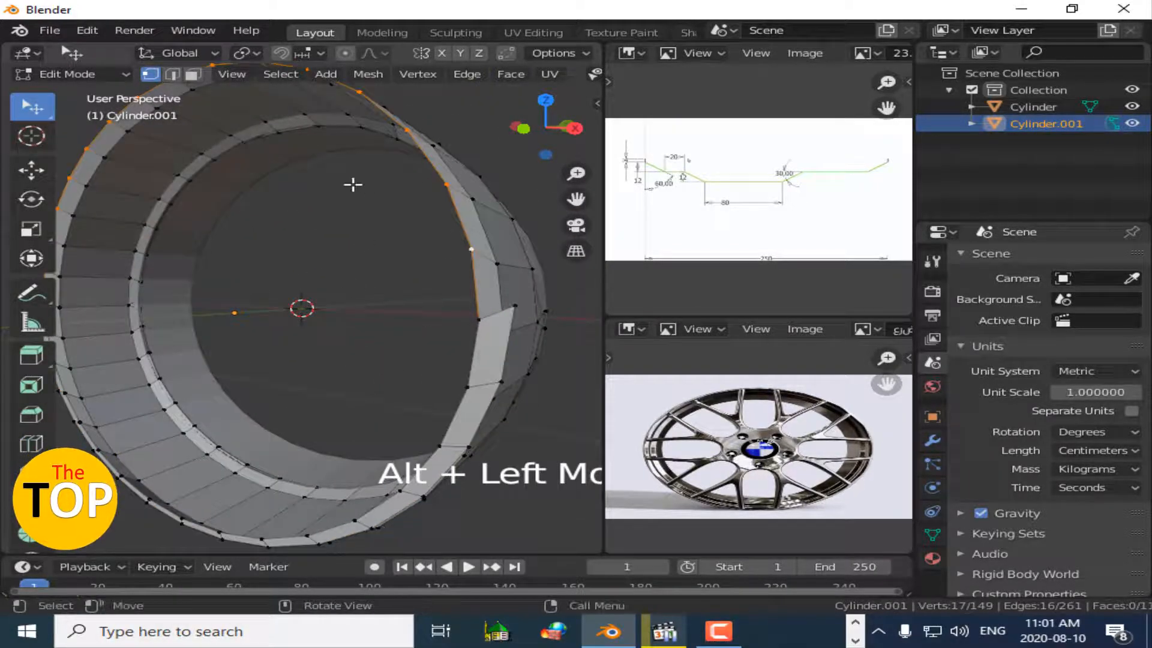
pyautogui.press('e')
pyautogui.click(250, 507)
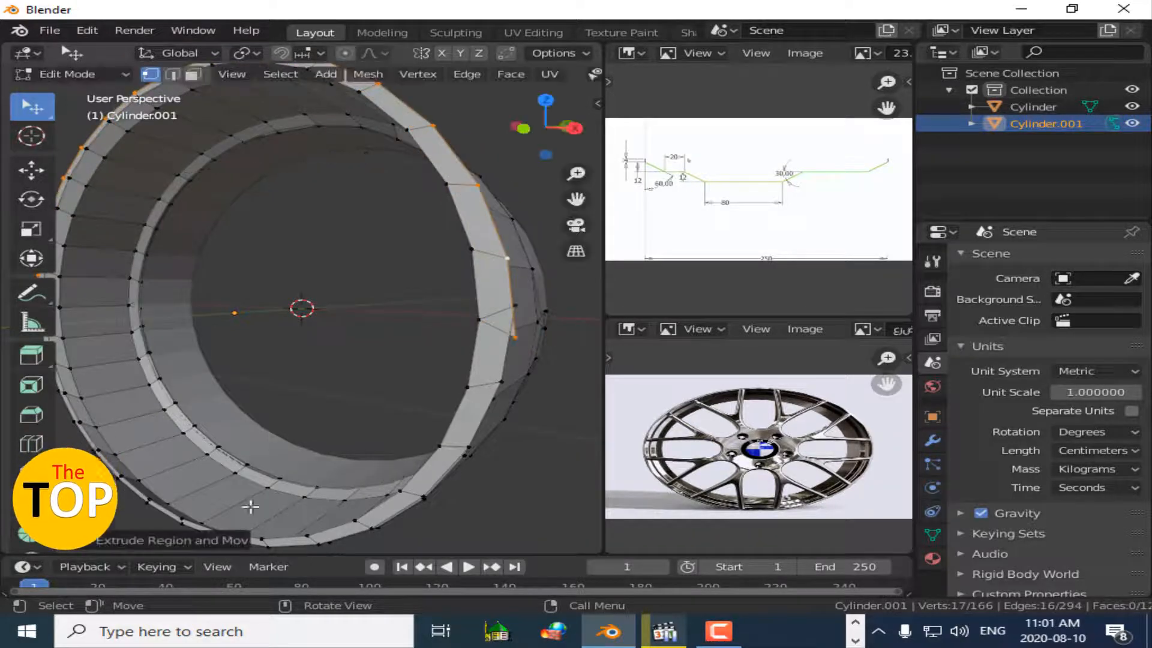
pyautogui.click(192, 541)
pyautogui.click(266, 471)
pyautogui.write('1.069')
pyautogui.press('Return')
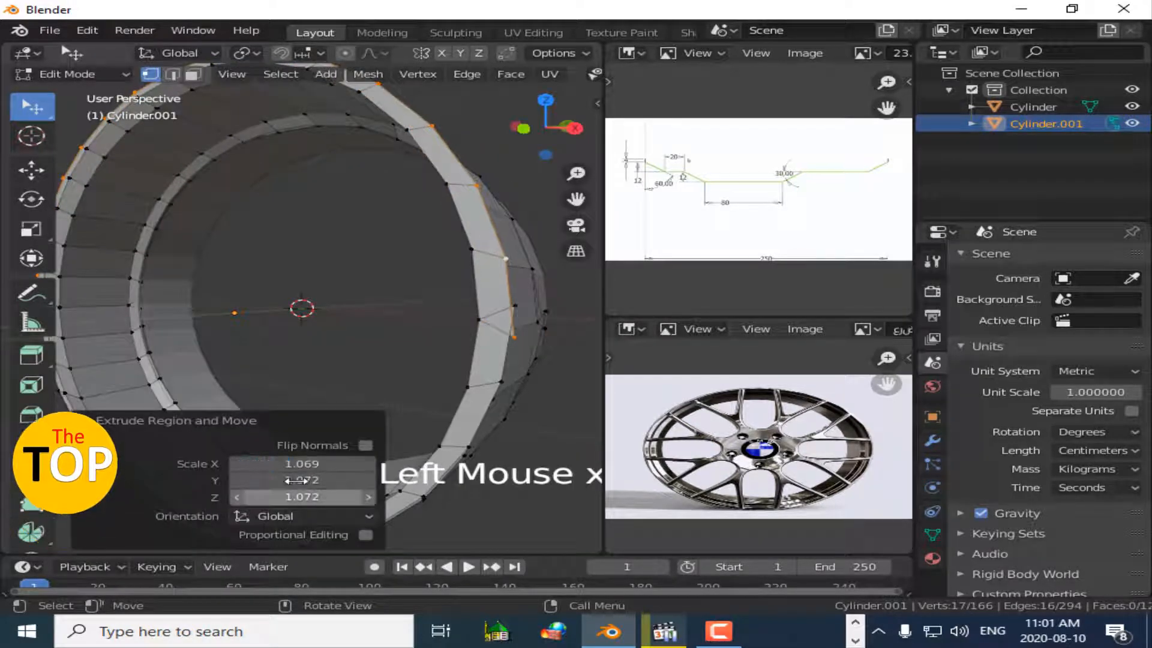
pyautogui.click(303, 497)
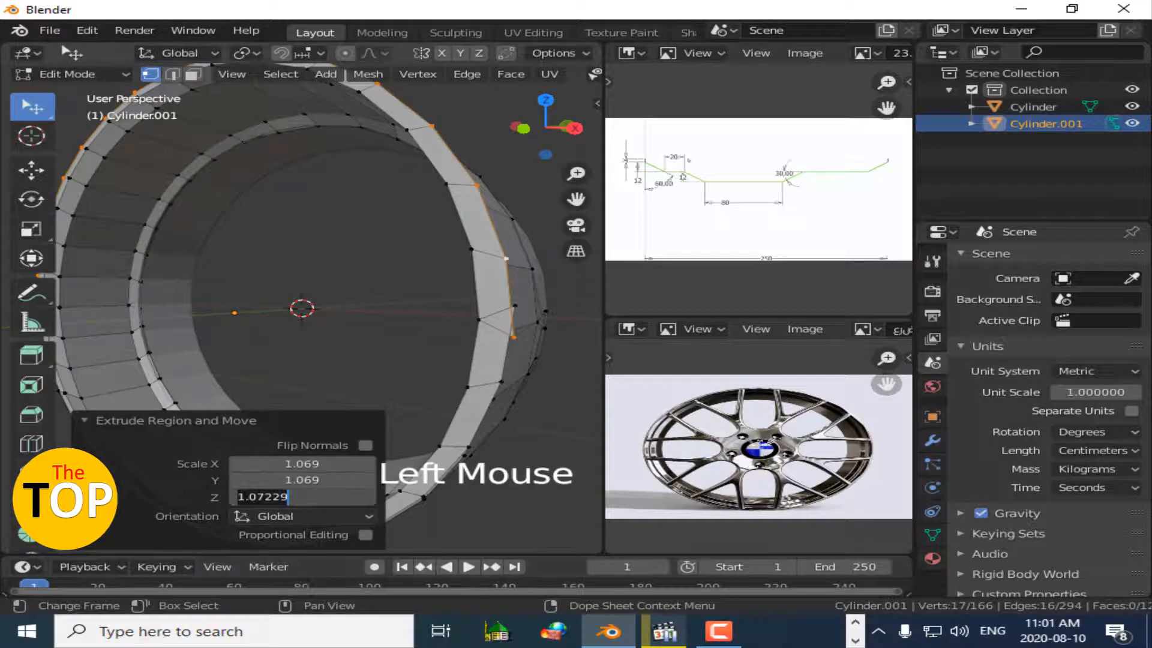
# Move the vertices where the two lip halves meet along X to even out the seam, and return to Object Mode.
pyautogui.click(514, 336)
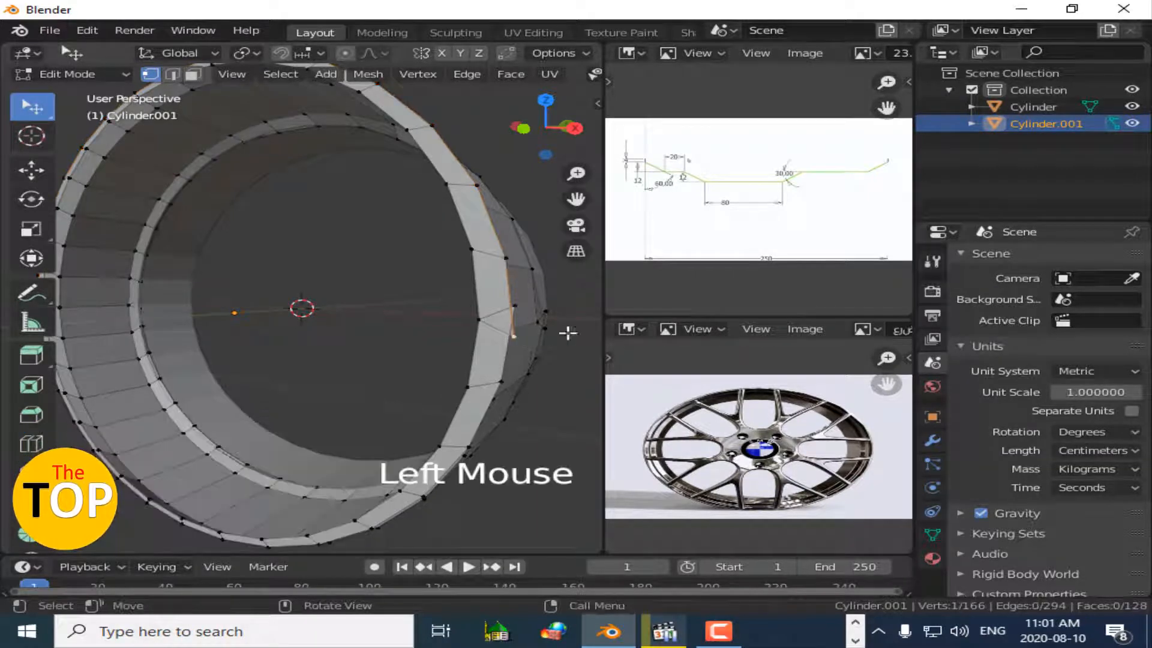
pyautogui.click(32, 172)
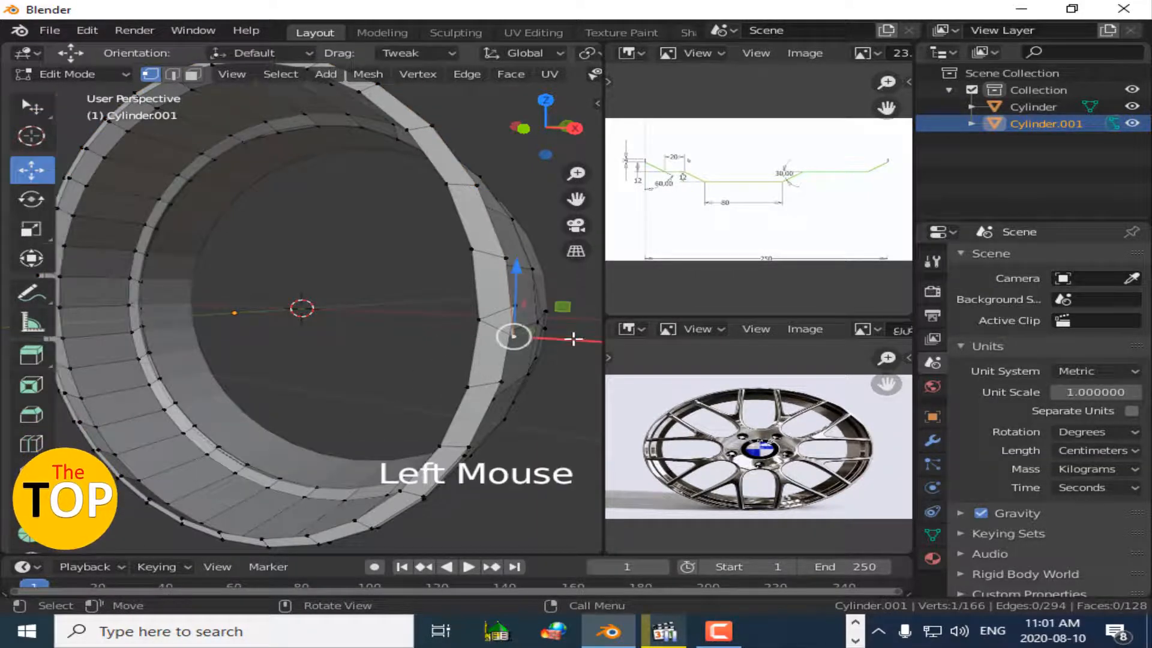
pyautogui.moveTo(571, 341); pyautogui.dragTo(576, 306)
pyautogui.click(514, 402)
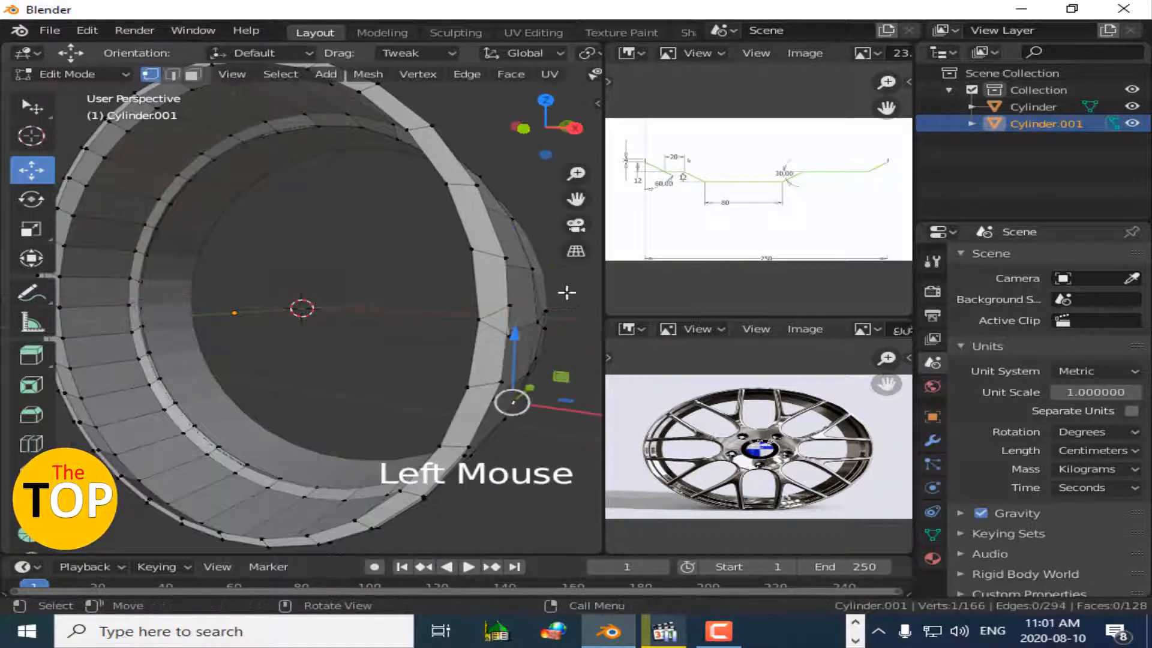
pyautogui.moveTo(545, 128); pyautogui.dragTo(420, 123)
pyautogui.press('Tab')
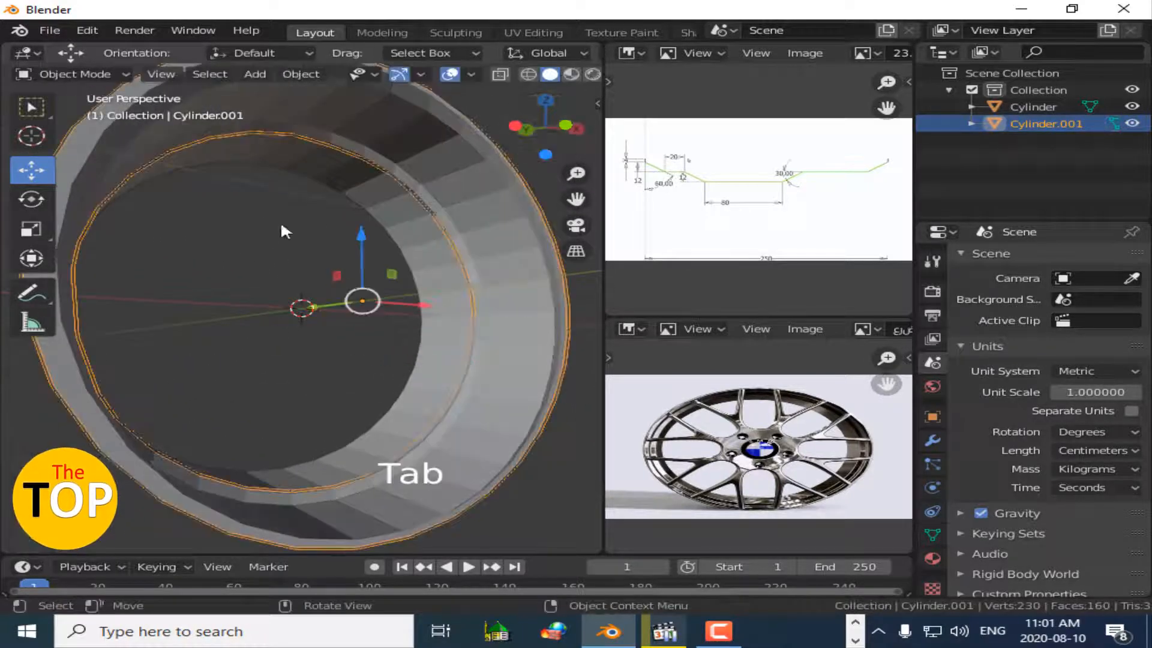
# Duplicate the lipped ring about 83 cm along Y and flip the copy so its lip faces outward.
pyautogui.moveTo(574, 169); pyautogui.dragTo(574, 195)
pyautogui.moveTo(531, 127)
pyautogui.mouseDown()
pyautogui.moveTo(579, 147)
pyautogui.moveTo(573, 192)
pyautogui.moveTo(591, 201)
pyautogui.moveTo(548, 117)
pyautogui.mouseUp()
pyautogui.click(531, 137)
pyautogui.click(437, 249)
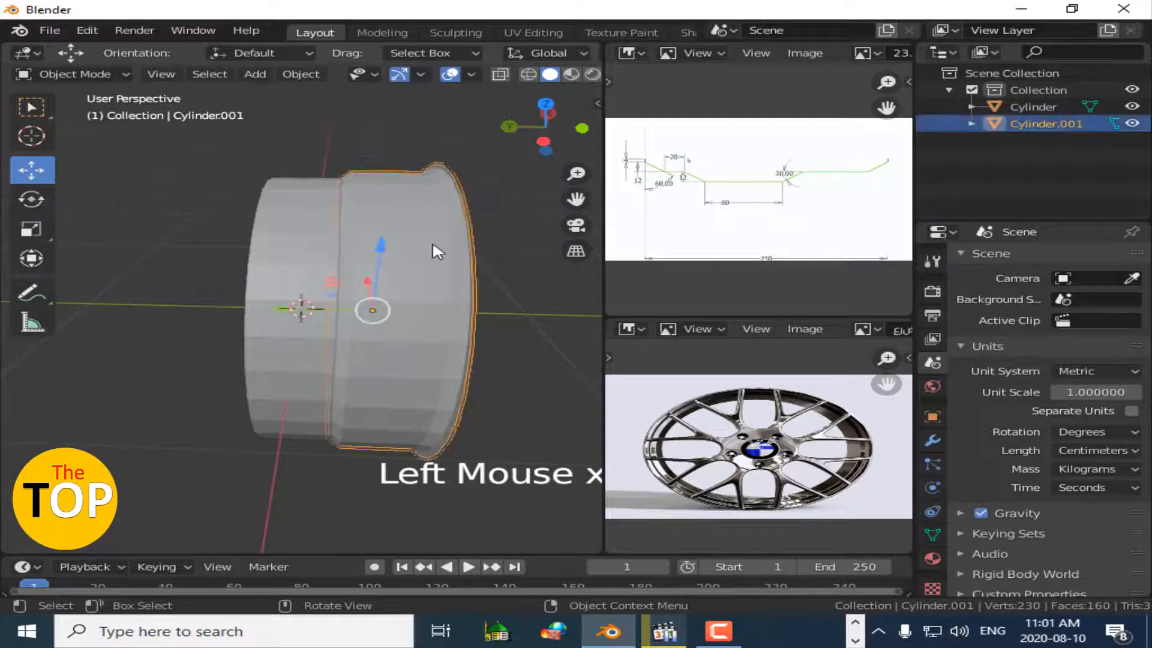
pyautogui.hotkey('shift', 'd')
pyautogui.click(1030, 391)
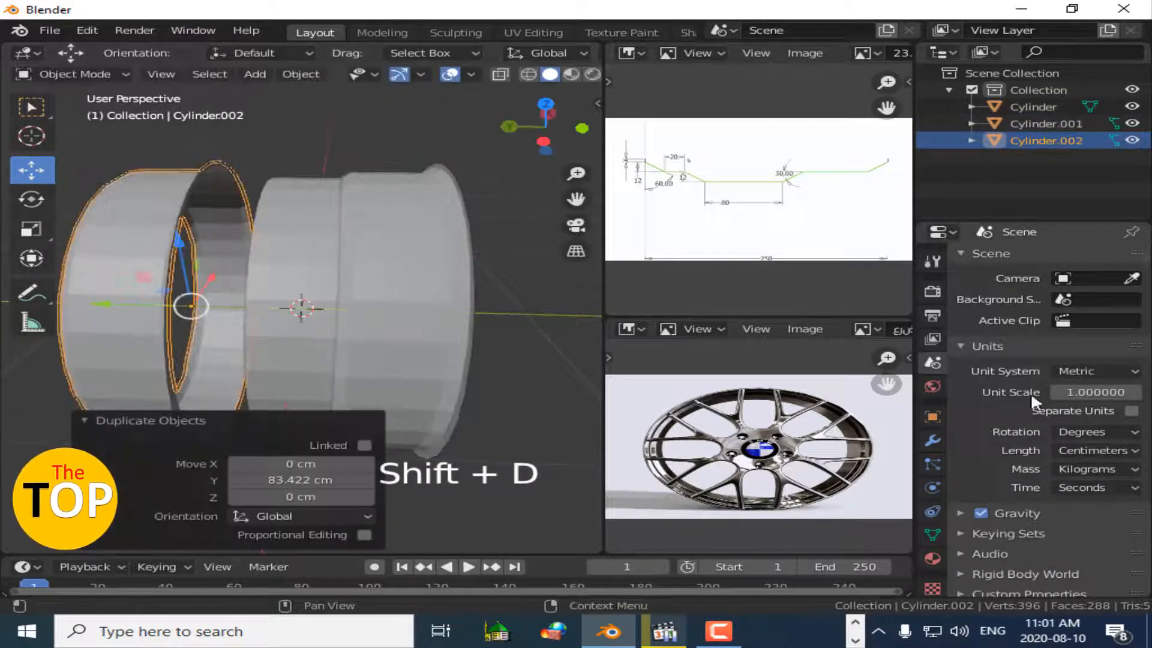
pyautogui.click(940, 414)
pyautogui.press('Return')
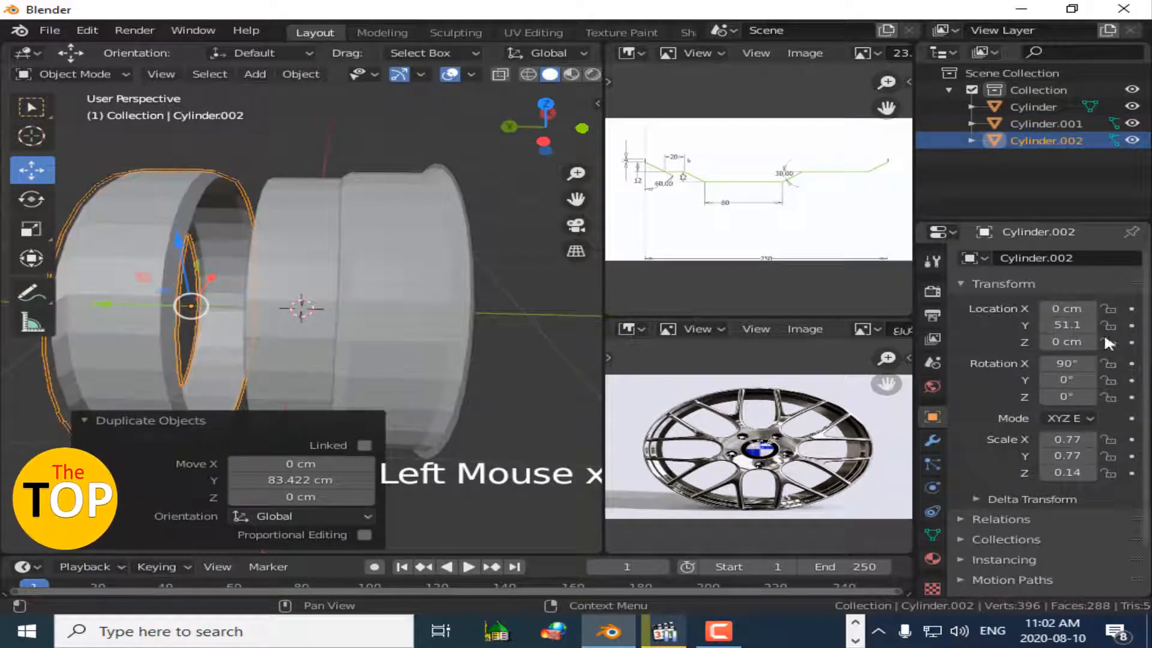
# Move the duplicated ring about 21 cm along Y toward the middle ring and set its Z dimension to 25 cm.
pyautogui.press('g')
pyautogui.click(228, 304)
pyautogui.press('n')
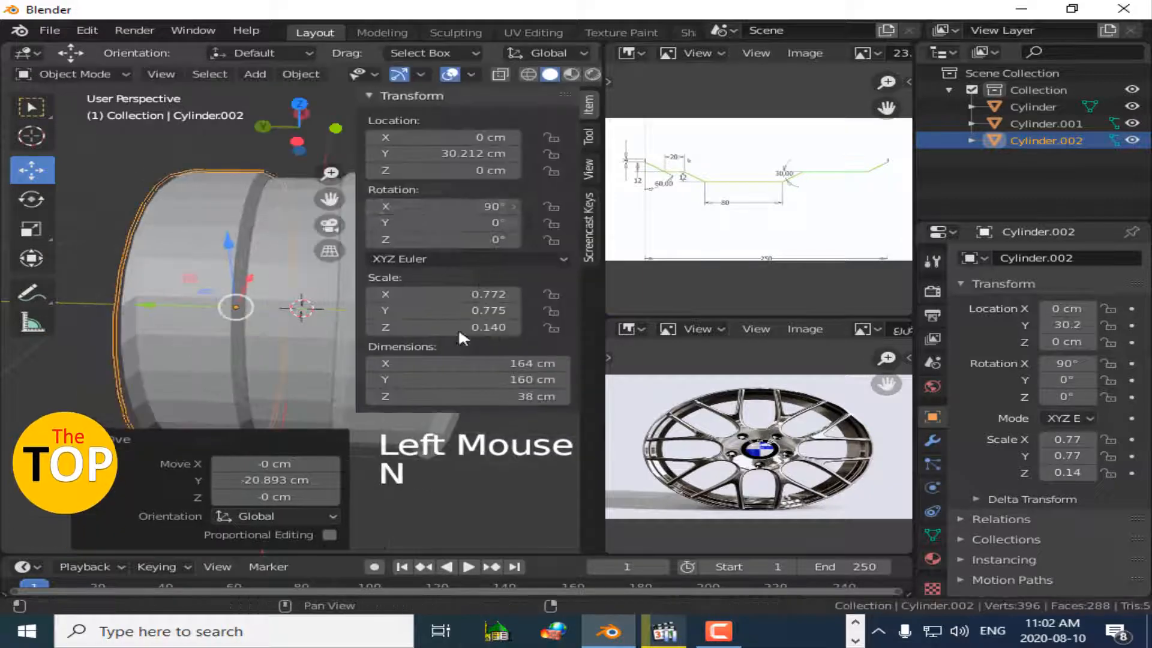
pyautogui.moveTo(372, 390); pyautogui.dragTo(360, 390)
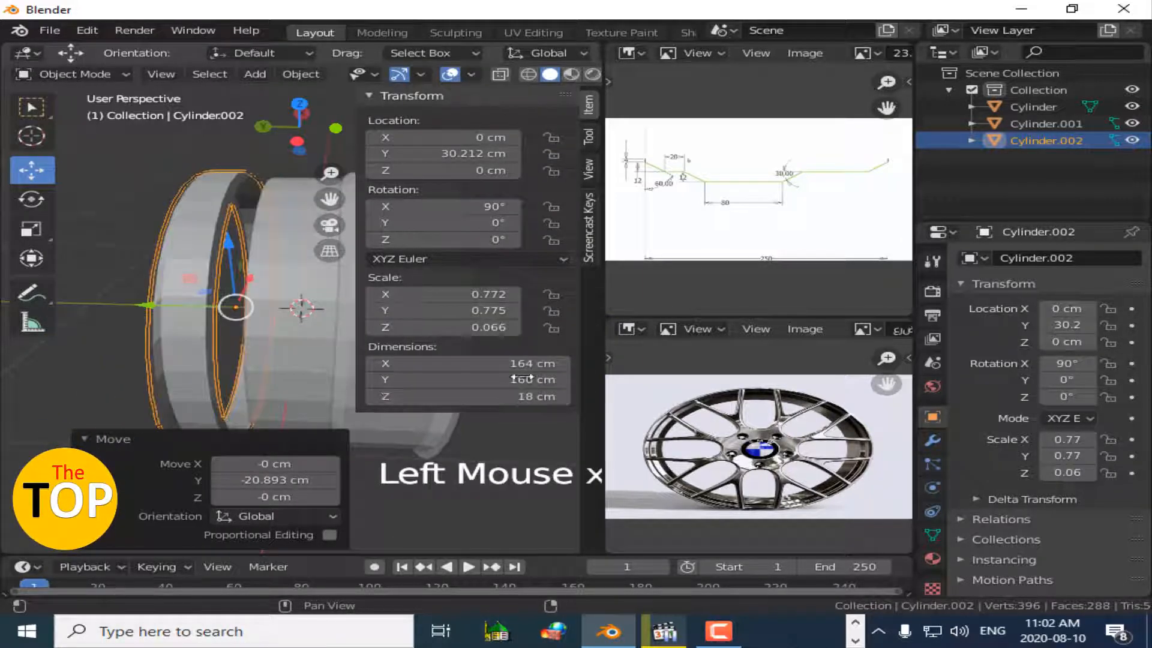
pyautogui.click(384, 396)
pyautogui.write('25')
pyautogui.press('Return')
# Move the narrowed ring about 6.3 cm further along Y against the middle ring, and deselect it.
pyautogui.moveTo(183, 304); pyautogui.dragTo(198, 304)
pyautogui.click(300, 300)
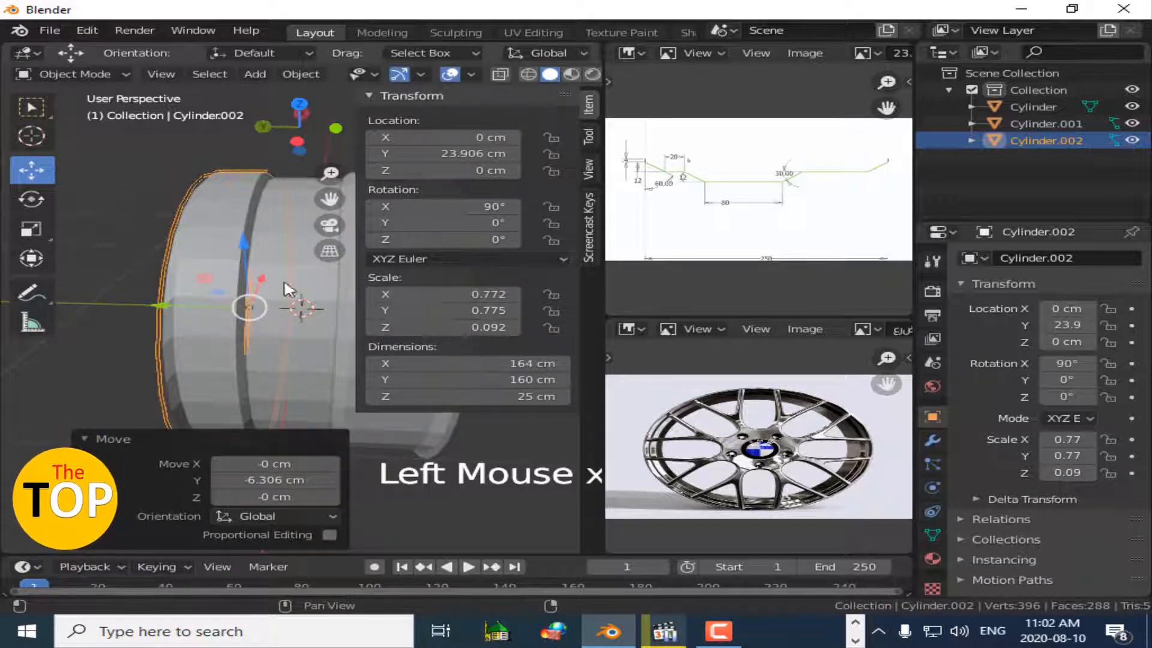
pyautogui.press('n')
pyautogui.click(304, 114)
# Select all three cylinders, shade them smooth and join them into one object.
pyautogui.moveTo(546, 128); pyautogui.dragTo(132, 150)
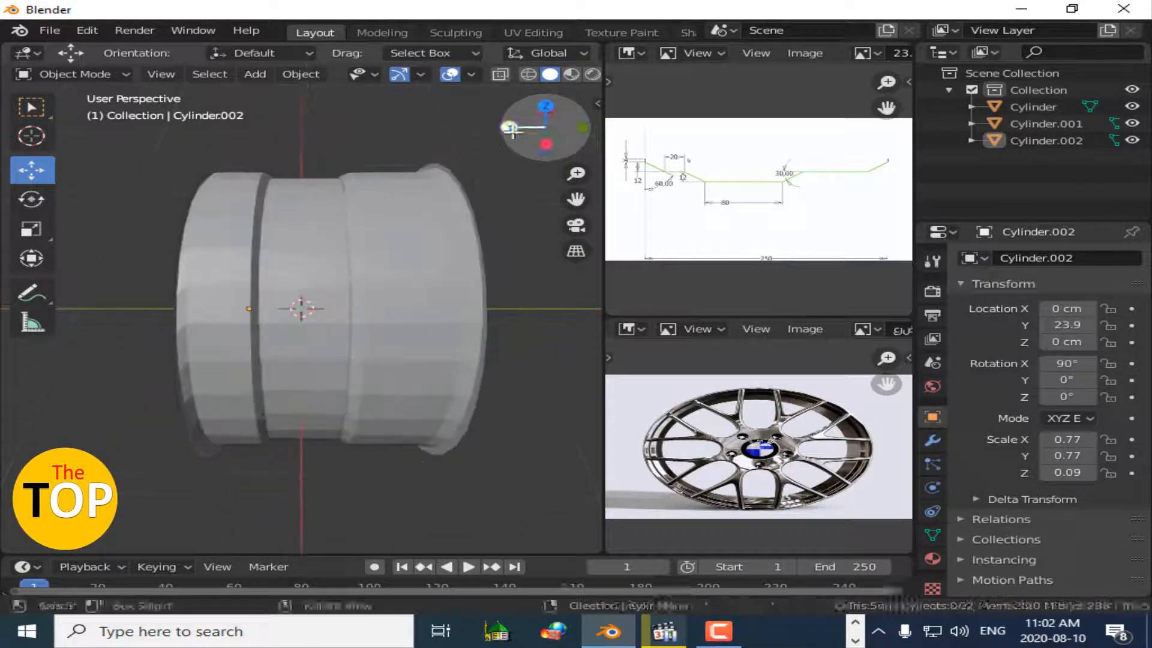
pyautogui.moveTo(478, 128); pyautogui.dragTo(153, 482)
pyautogui.rightClick(384, 232)
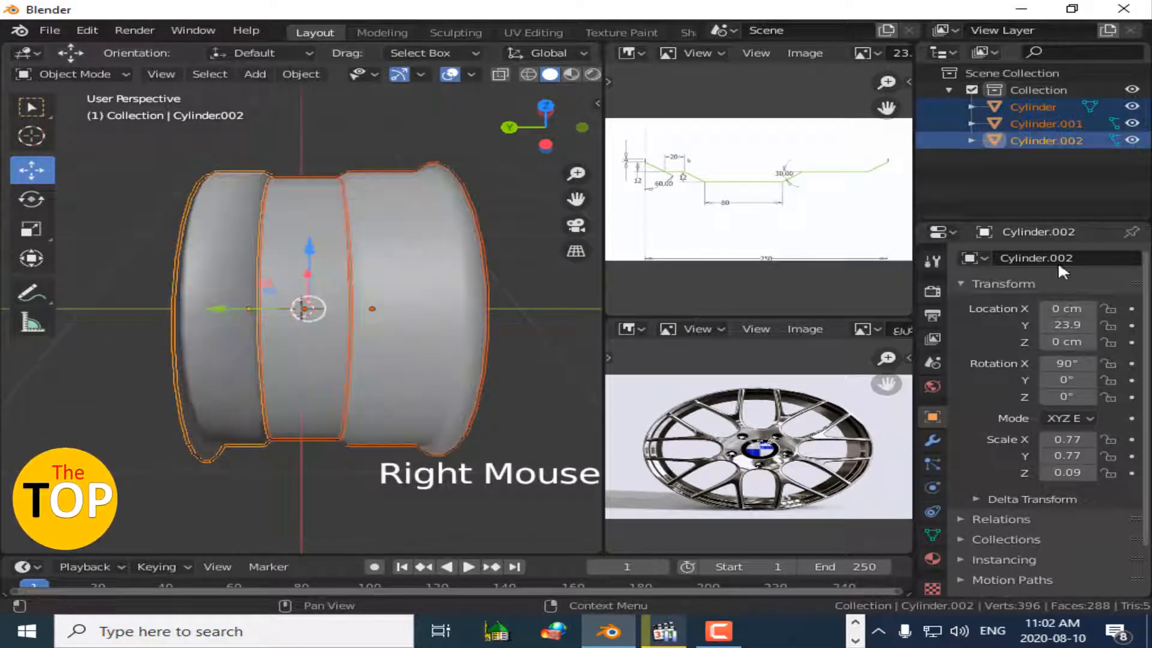
pyautogui.click(298, 74)
pyautogui.click(465, 234)
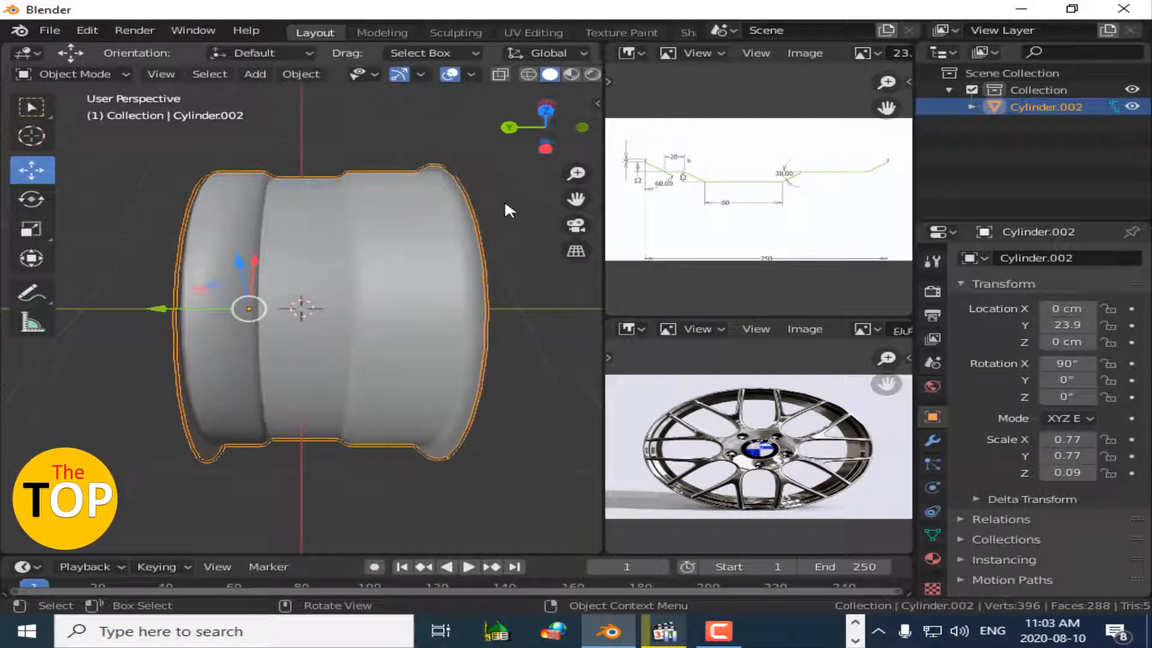
# Switch the viewport to Material Preview shading to show the joined rim from its other side.
pyautogui.click(571, 74)
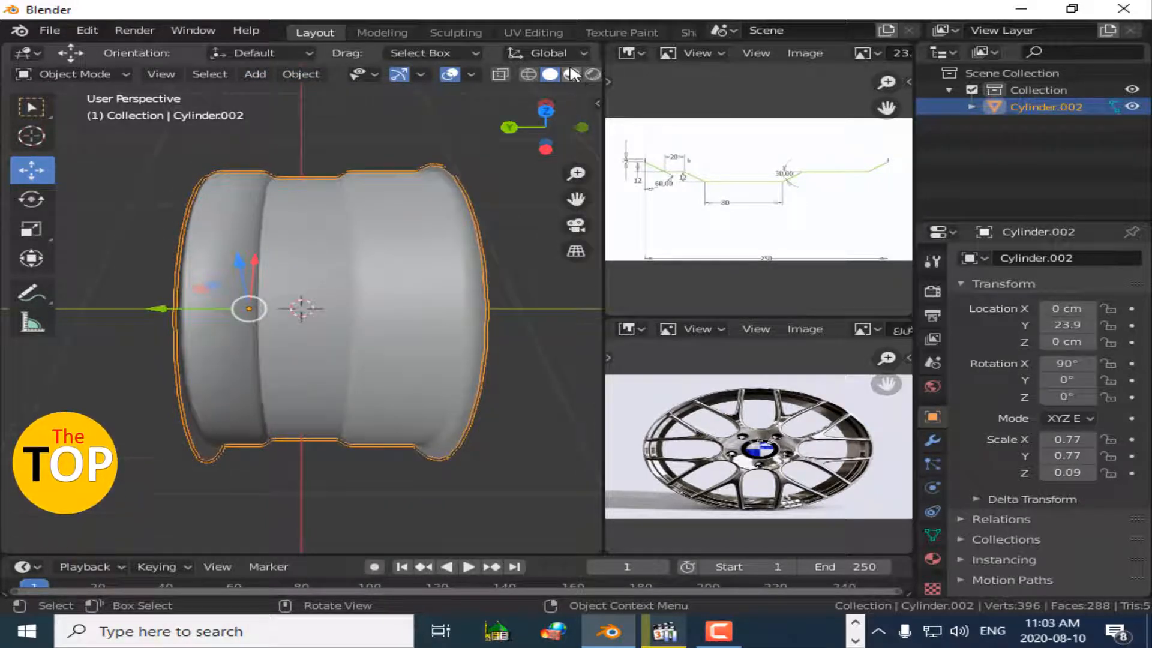
pyautogui.click(545, 110)
pyautogui.moveTo(564, 102); pyautogui.dragTo(555, 174)
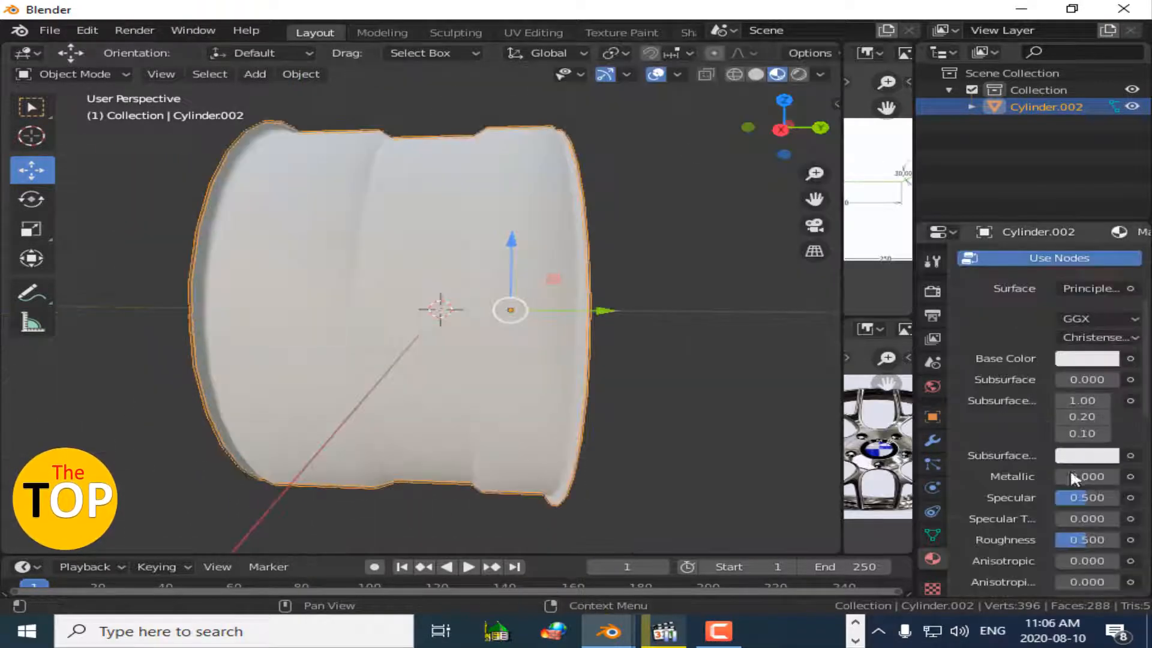
# Set the rim material's Metallic to 1.000 and Roughness to 0.316, and deselect the rim.
pyautogui.moveTo(1070, 473); pyautogui.dragTo(1116, 475)
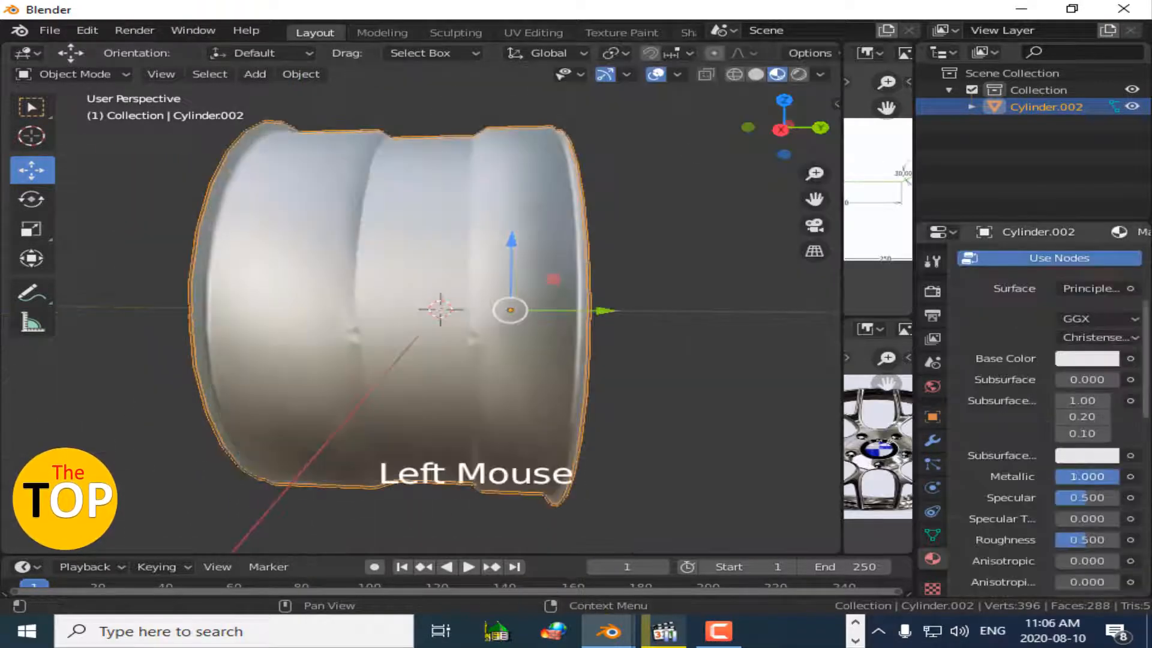
pyautogui.write('0.316')
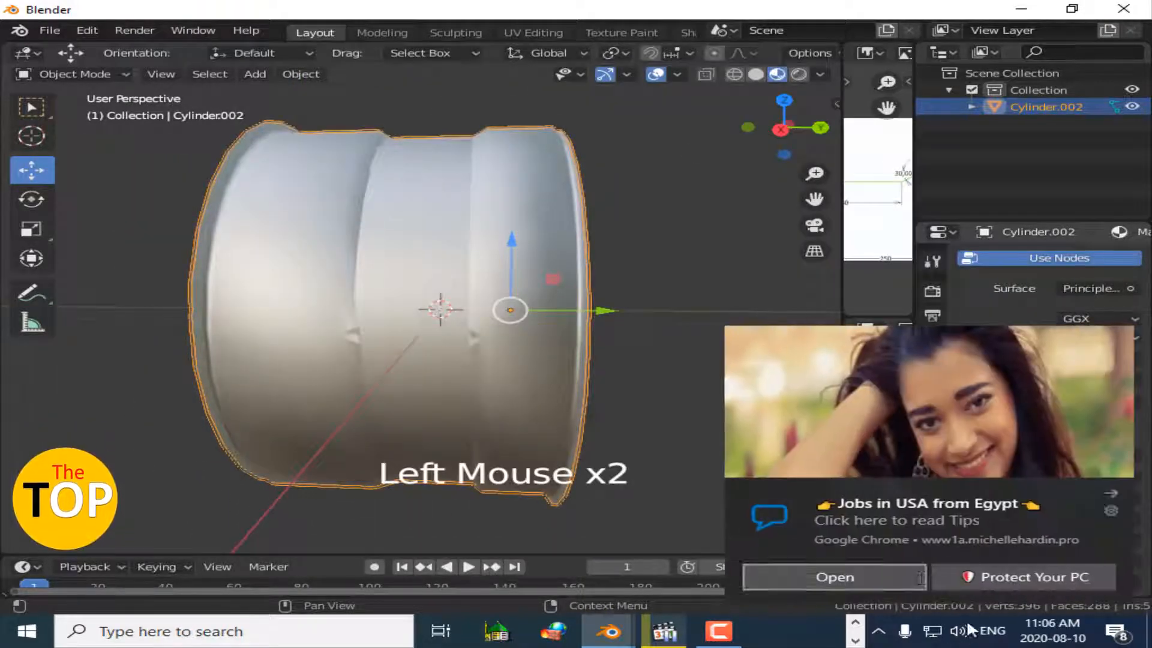
pyautogui.press('Return')
pyautogui.click(780, 312)
pyautogui.moveTo(781, 118)
pyautogui.mouseDown()
pyautogui.moveTo(764, 157)
pyautogui.moveTo(774, 135)
pyautogui.moveTo(760, 90)
pyautogui.moveTo(777, 129)
pyautogui.mouseUp()
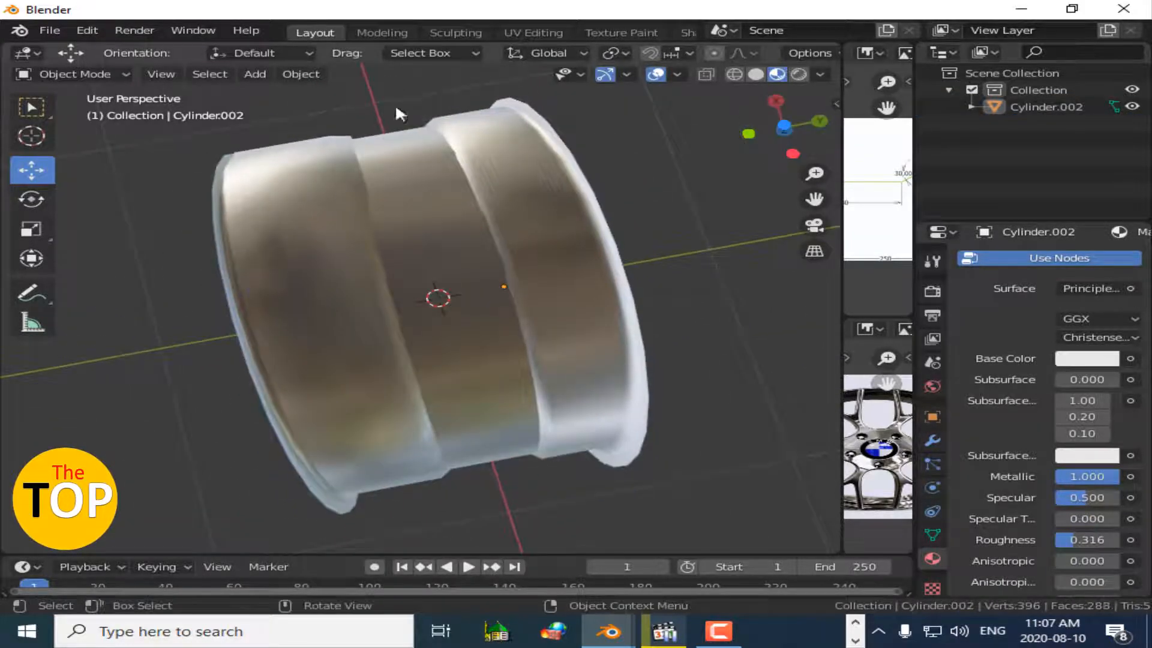
# Add an area light to the scene at the world origin.
pyautogui.click(300, 74)
pyautogui.moveTo(250, 75)
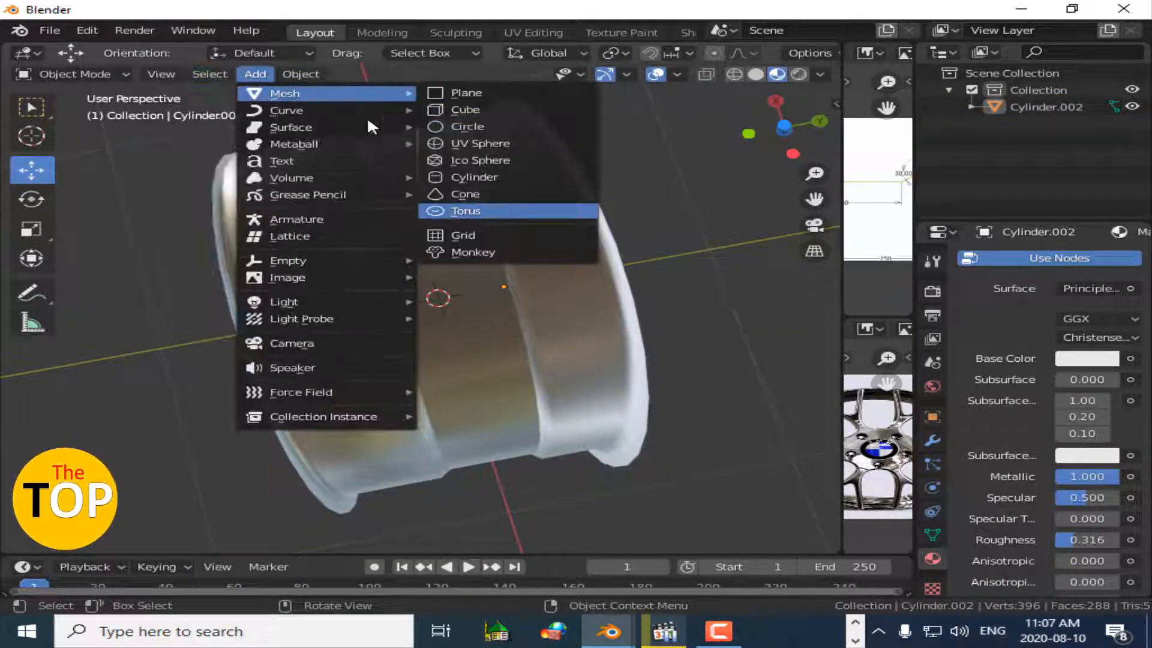
pyautogui.moveTo(359, 302)
pyautogui.click(450, 359)
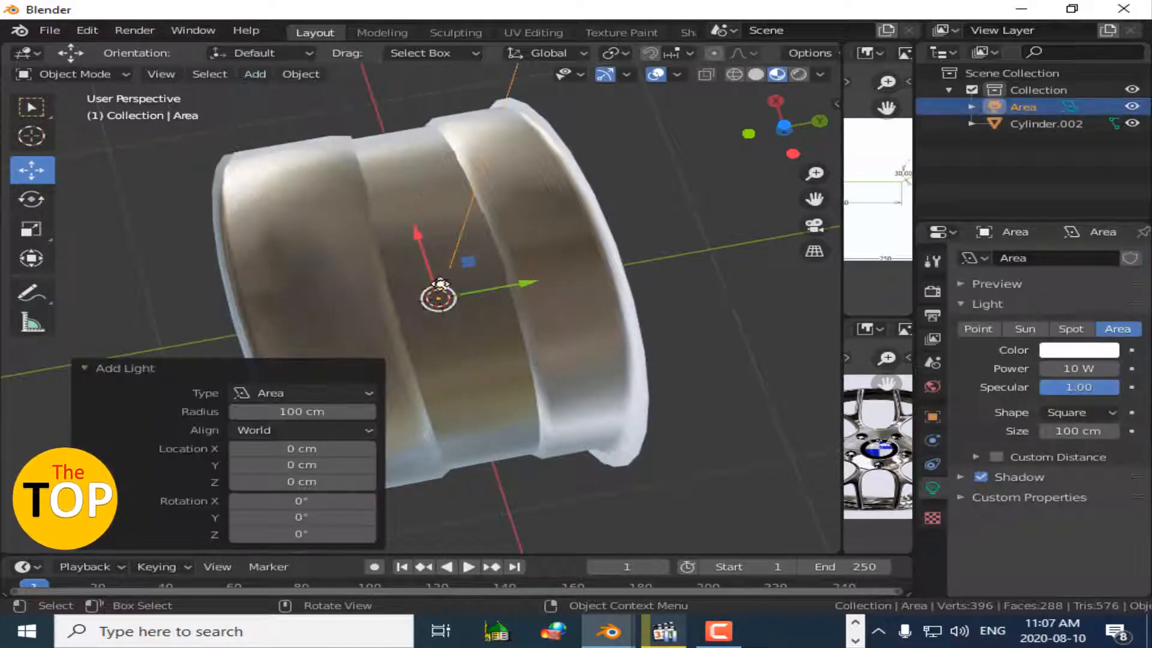
# Try moving the area light about 28 cm along X and -2 cm along Y, and undo the move.
pyautogui.moveTo(438, 297); pyautogui.dragTo(549, 158)
pyautogui.moveTo(456, 203); pyautogui.dragTo(429, 216)
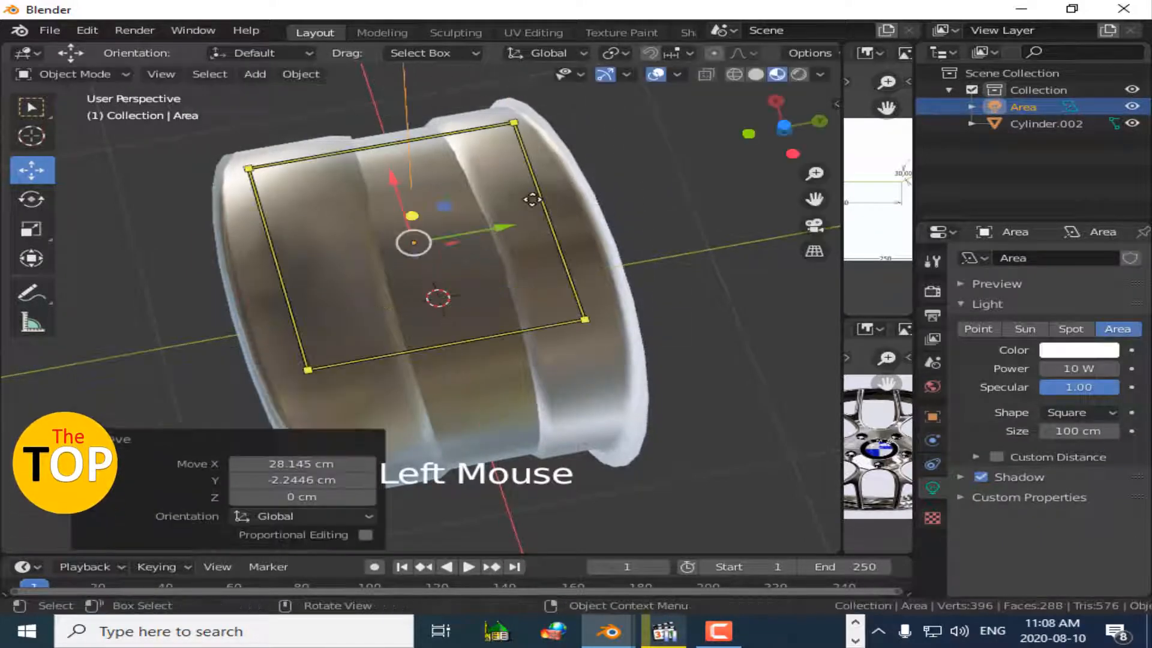
pyautogui.hotkey('ctrl', 'z')
pyautogui.moveTo(757, 119); pyautogui.dragTo(851, 186)
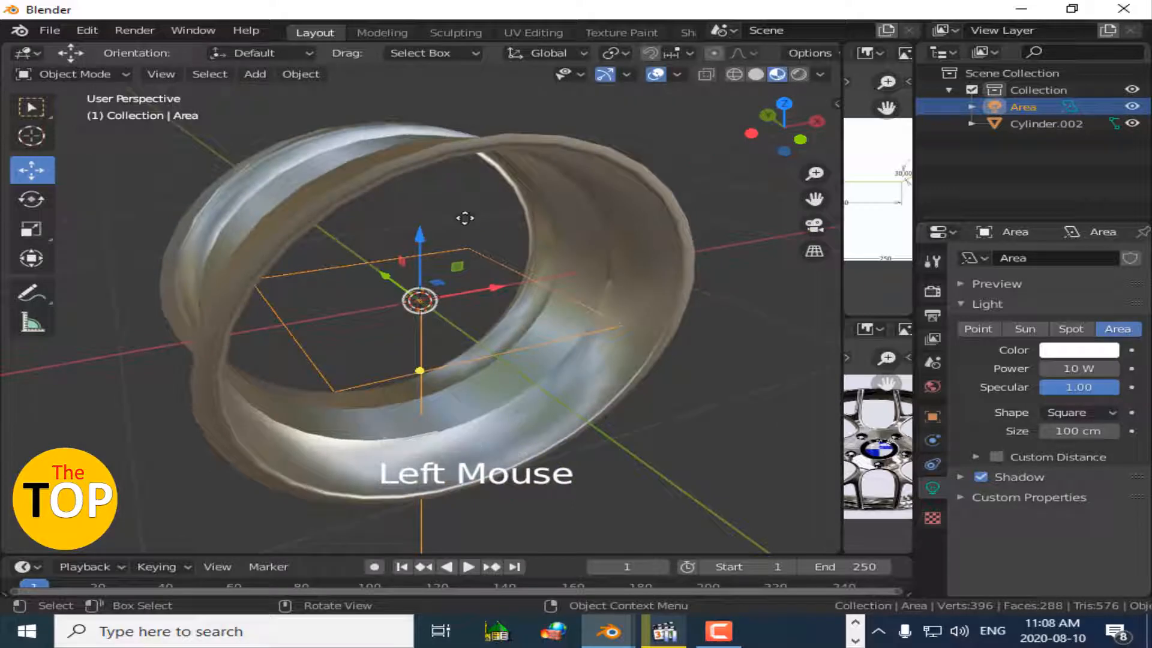
# Set the area light's power to 300 W and try different light positions around the rim in Rendered shading.
pyautogui.write('300')
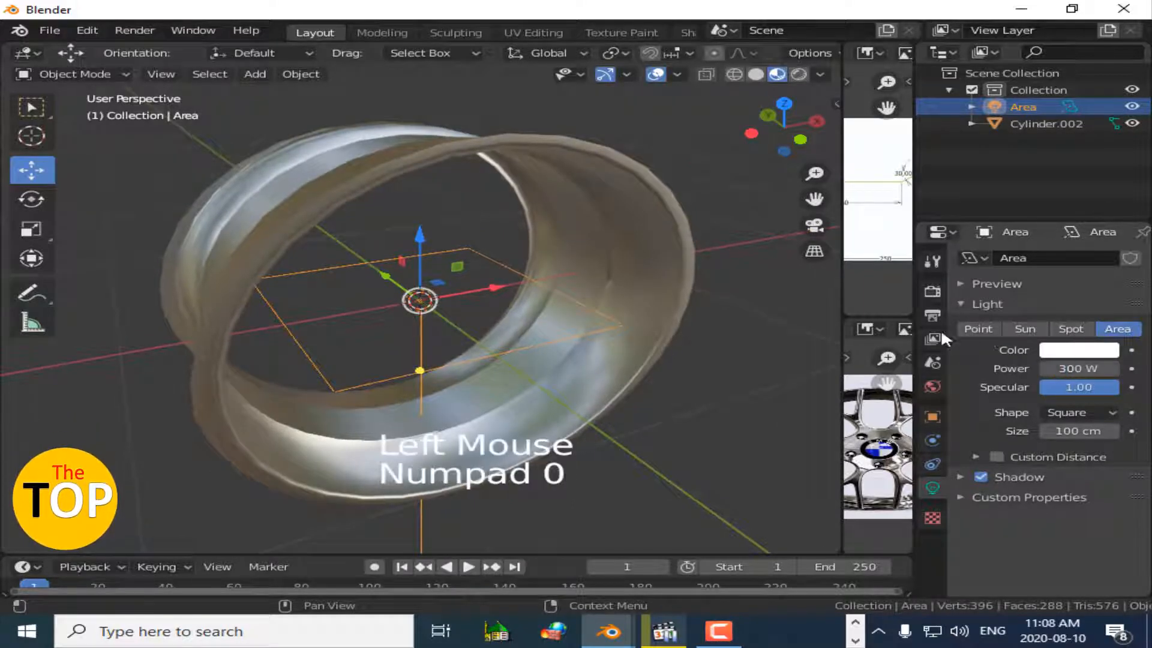
pyautogui.click(799, 74)
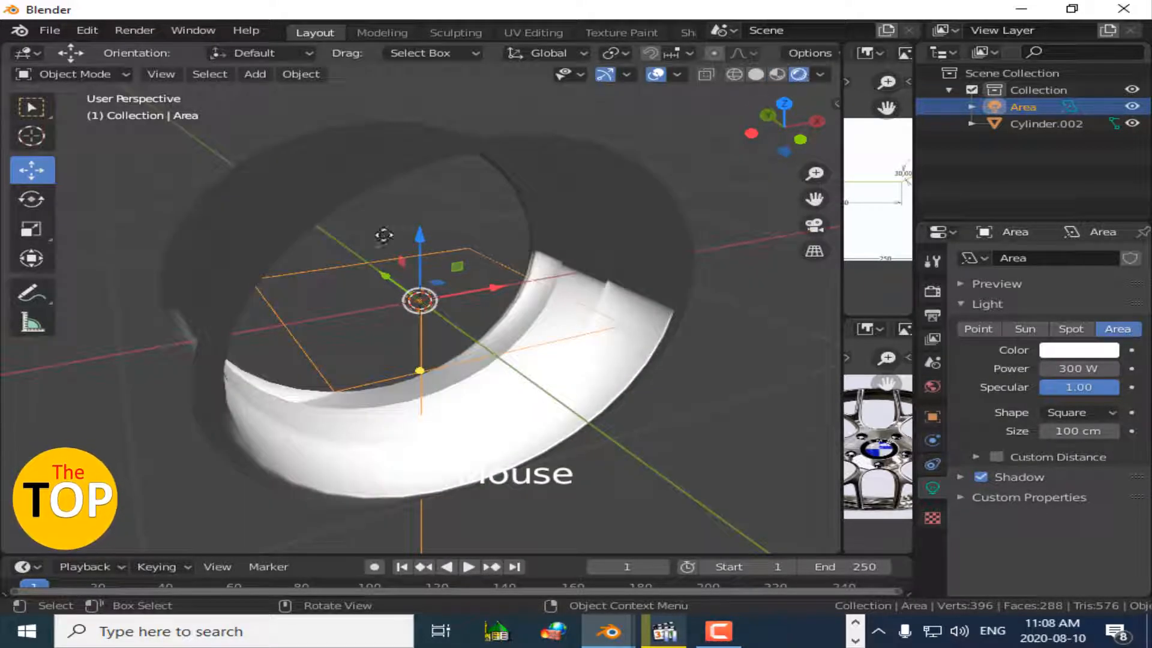
pyautogui.moveTo(417, 303); pyautogui.dragTo(395, 444)
pyautogui.moveTo(783, 129); pyautogui.dragTo(661, 285)
pyautogui.moveTo(431, 414); pyautogui.dragTo(491, 106)
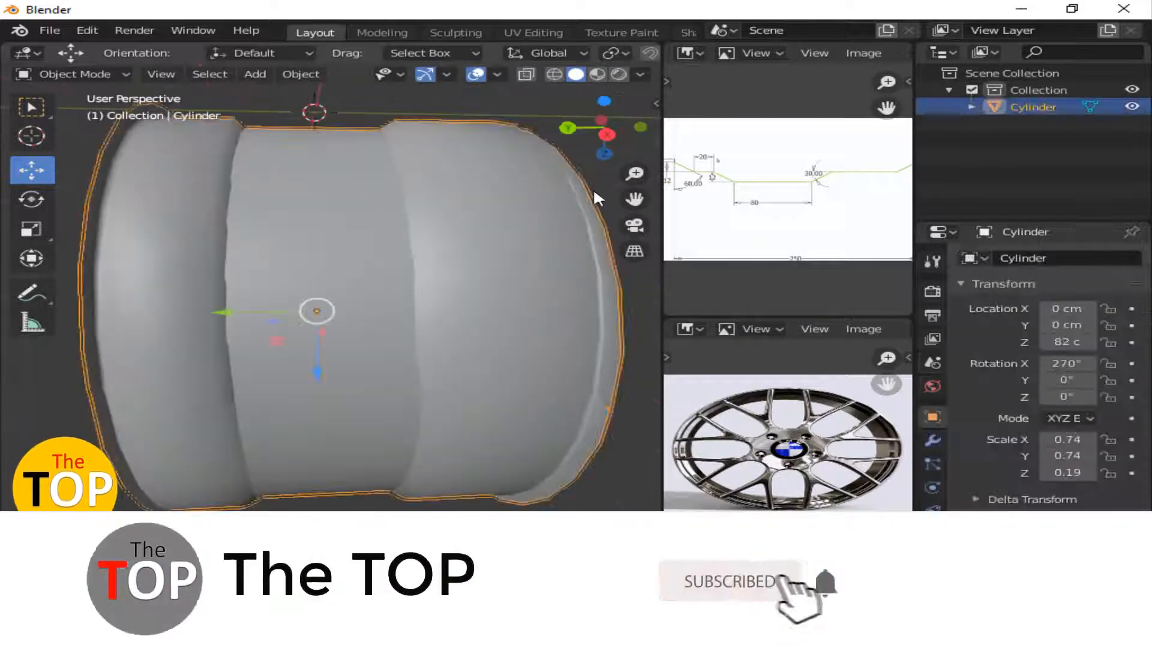
# Set the rim cylinder's Z location to 0 cm.
pyautogui.press('n')
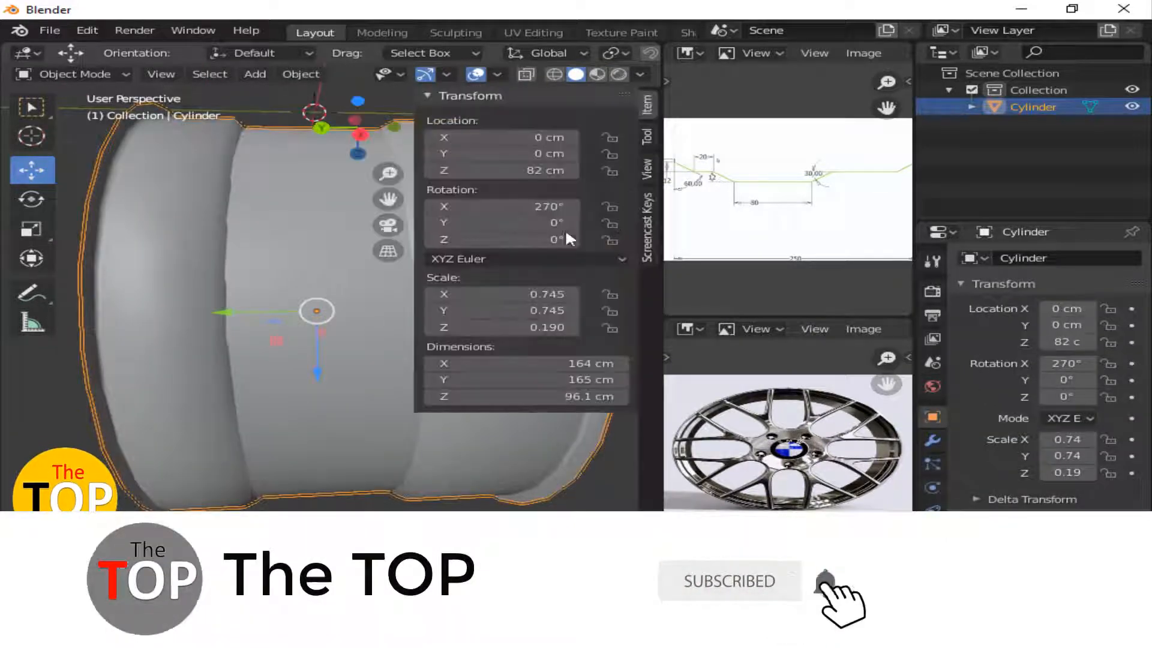
pyautogui.doubleClick(506, 170)
pyautogui.write('0')
pyautogui.press('Return')
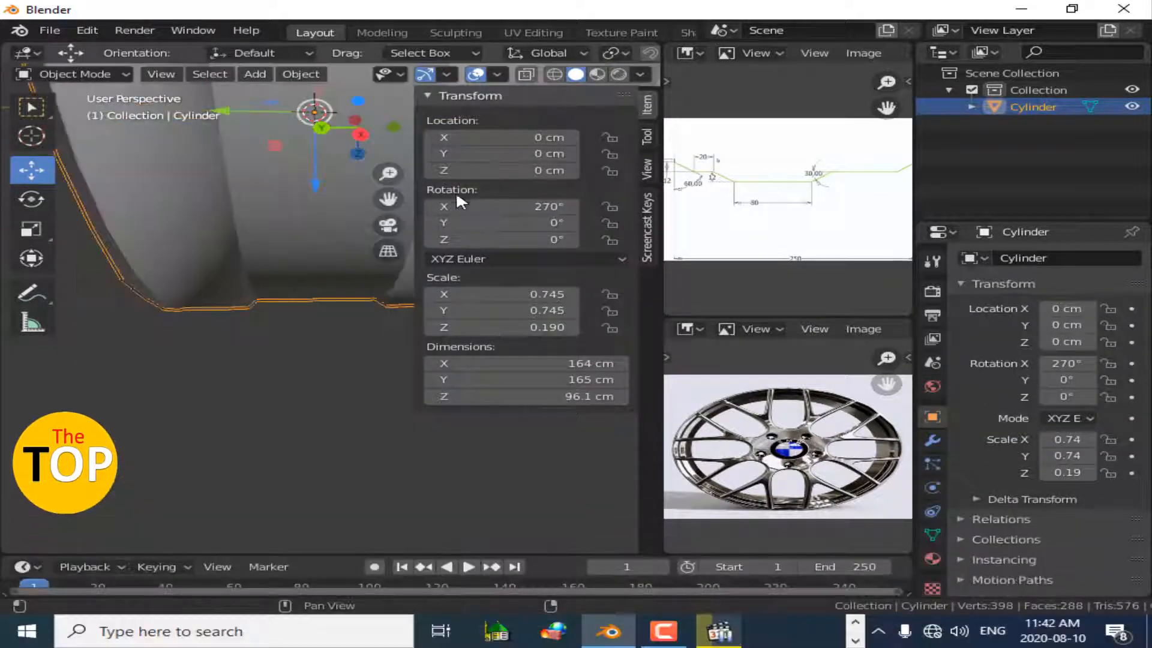
pyautogui.press('n')
# Set the rim cylinder's X dimension to 165 cm, working in the back orthographic view.
pyautogui.moveTo(603, 123); pyautogui.dragTo(634, 223)
pyautogui.click(595, 114)
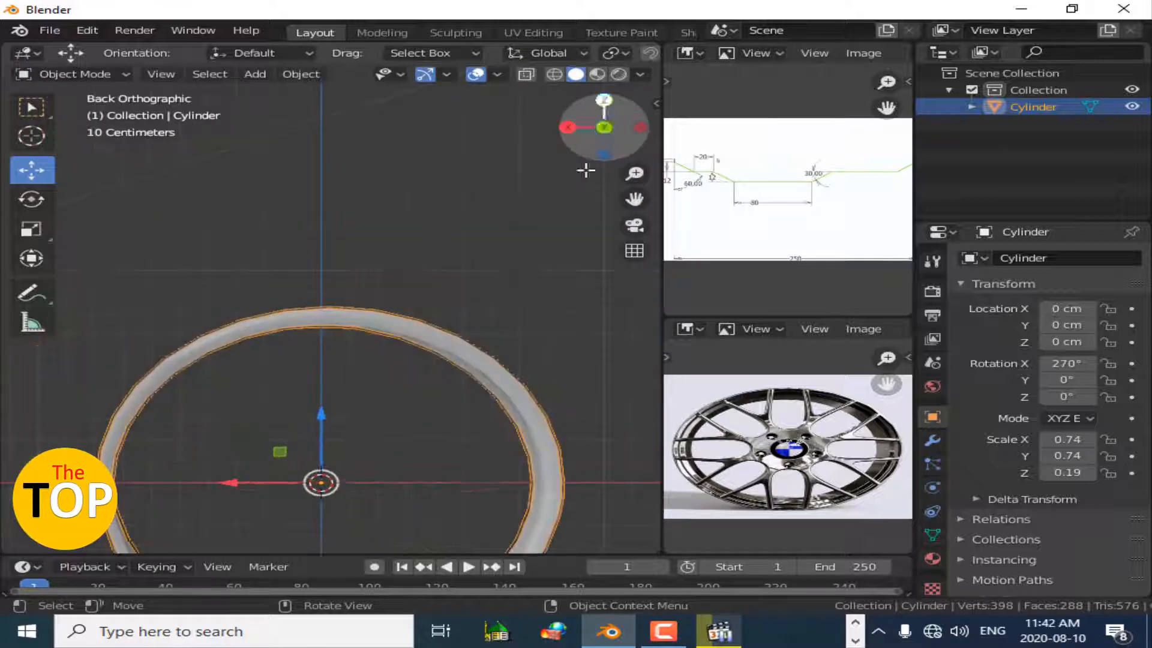
pyautogui.press('KP_Decimal')
pyautogui.click(283, 99)
pyautogui.click(255, 74)
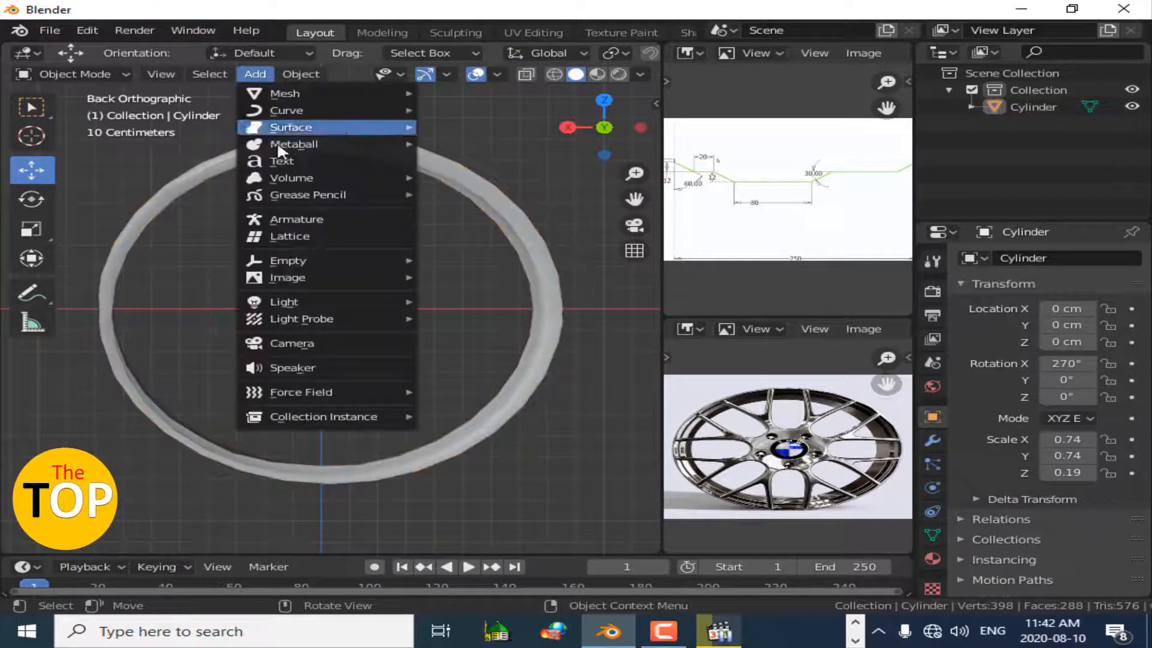
pyautogui.click(566, 220)
pyautogui.press('n')
pyautogui.doubleClick(595, 360)
pyautogui.write('165')
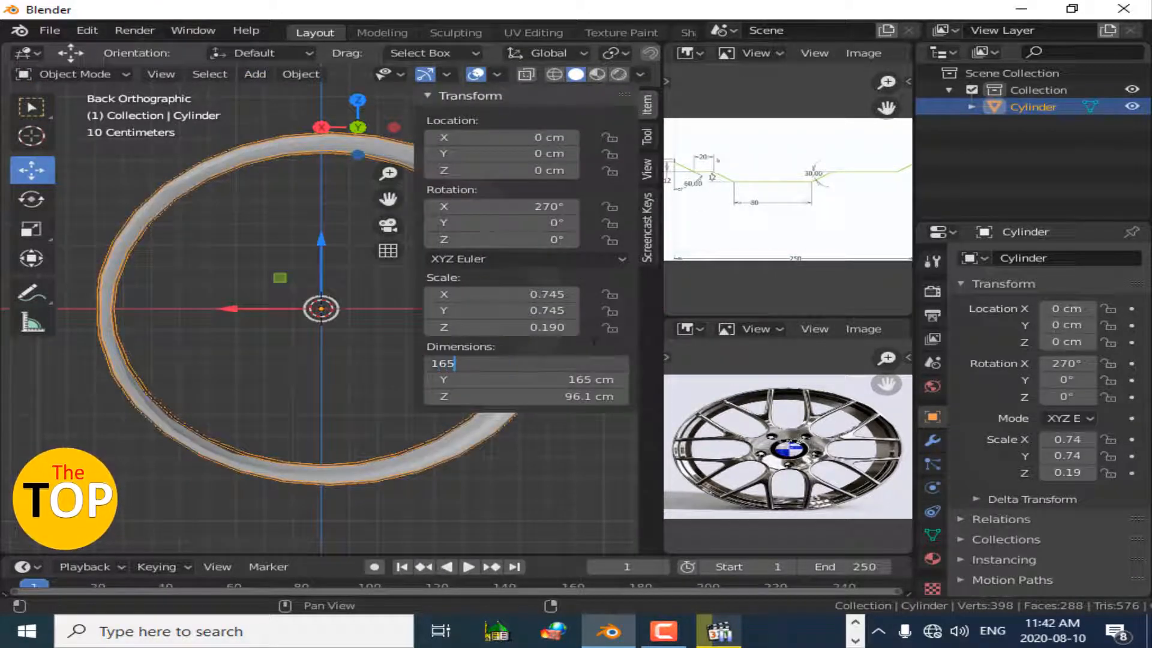
pyautogui.press('Return')
pyautogui.press('n')
# Add a mesh cylinder at the world origin with its cap fill type set to Ngon.
pyautogui.click(255, 74)
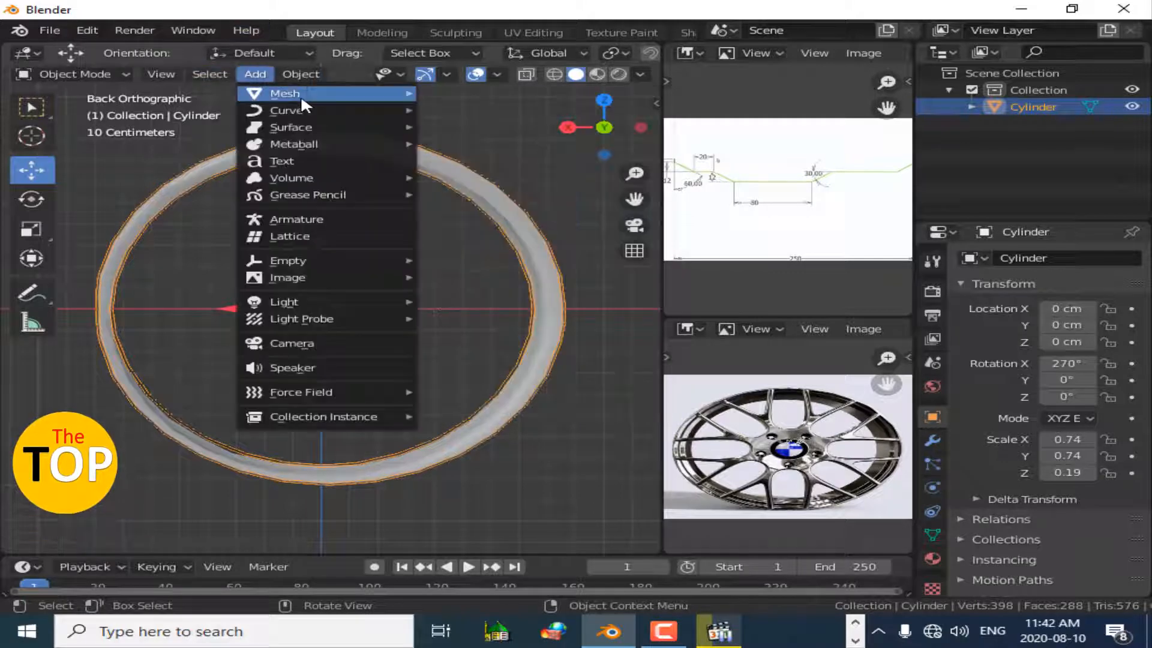
pyautogui.moveTo(301, 94)
pyautogui.click(473, 177)
pyautogui.click(129, 543)
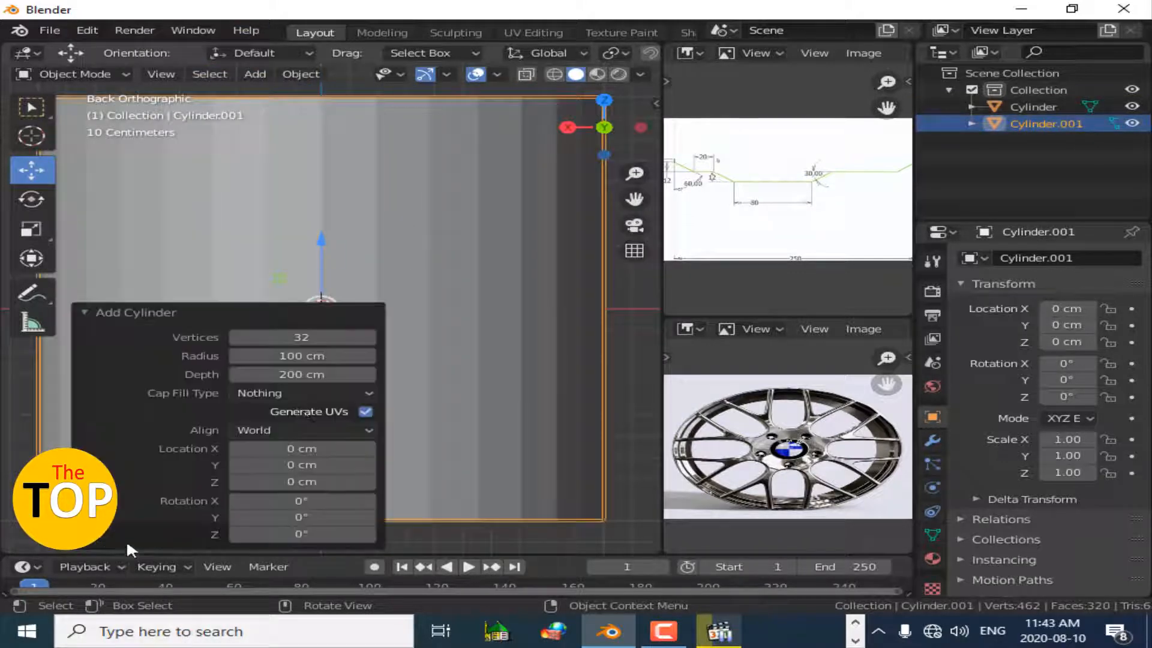
pyautogui.click(297, 390)
pyautogui.click(275, 420)
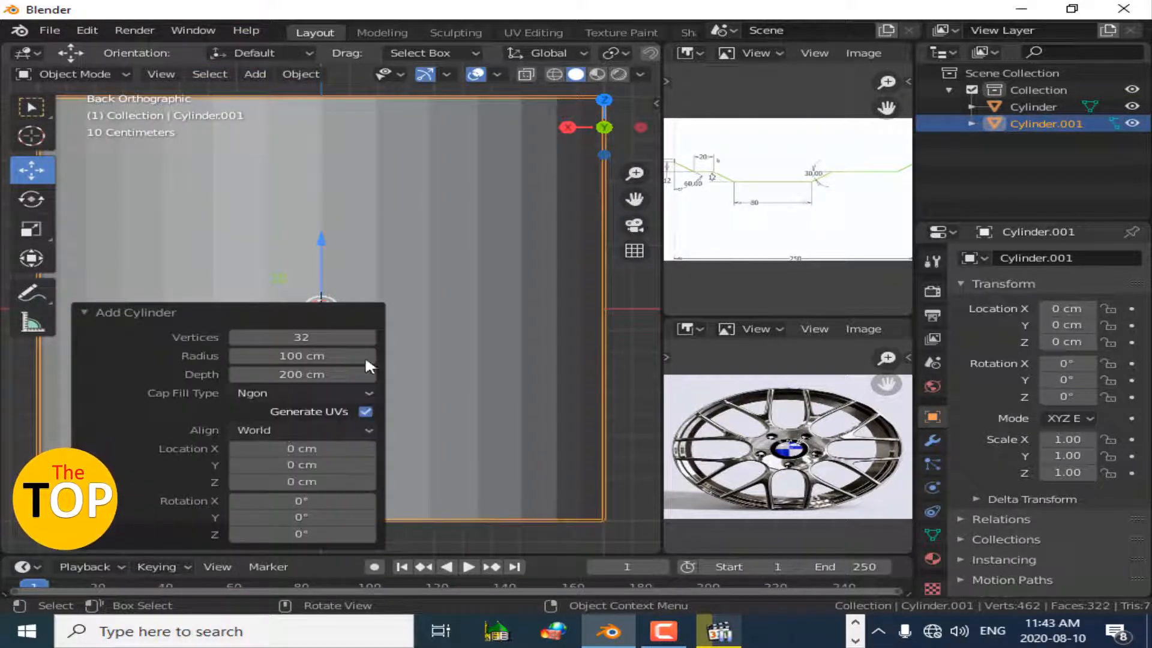
pyautogui.click(127, 312)
# Set the new cylinder's dimensions to 50 cm on X, Y and Z and its X rotation to 270°.
pyautogui.press('n')
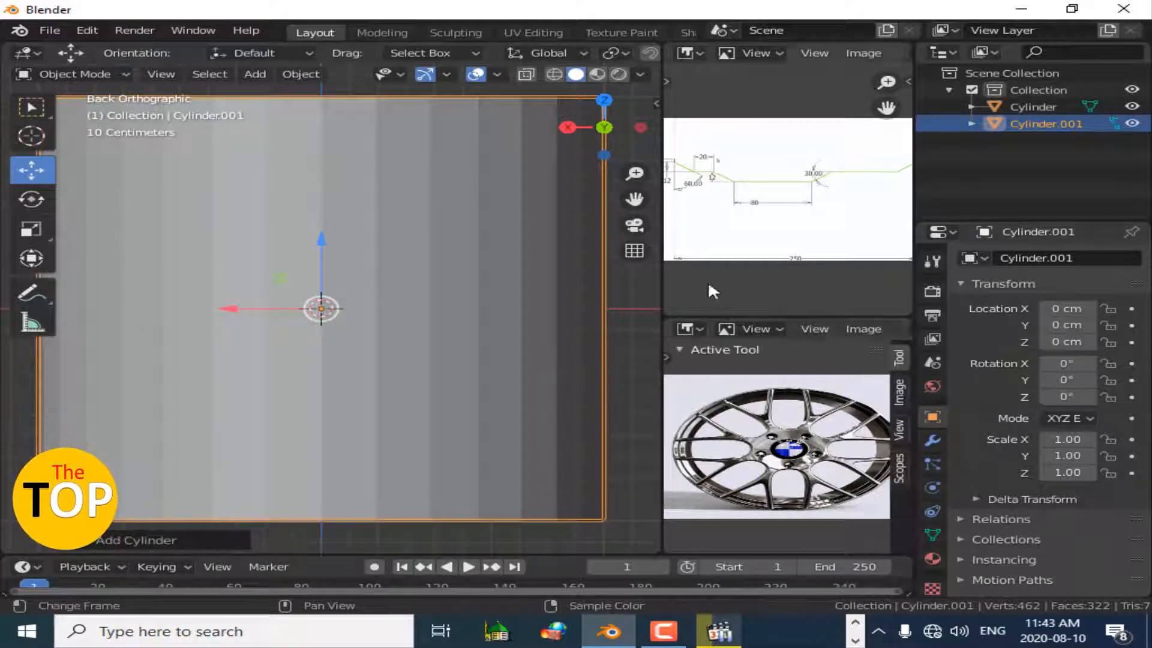
pyautogui.press('n')
pyautogui.doubleClick(531, 363)
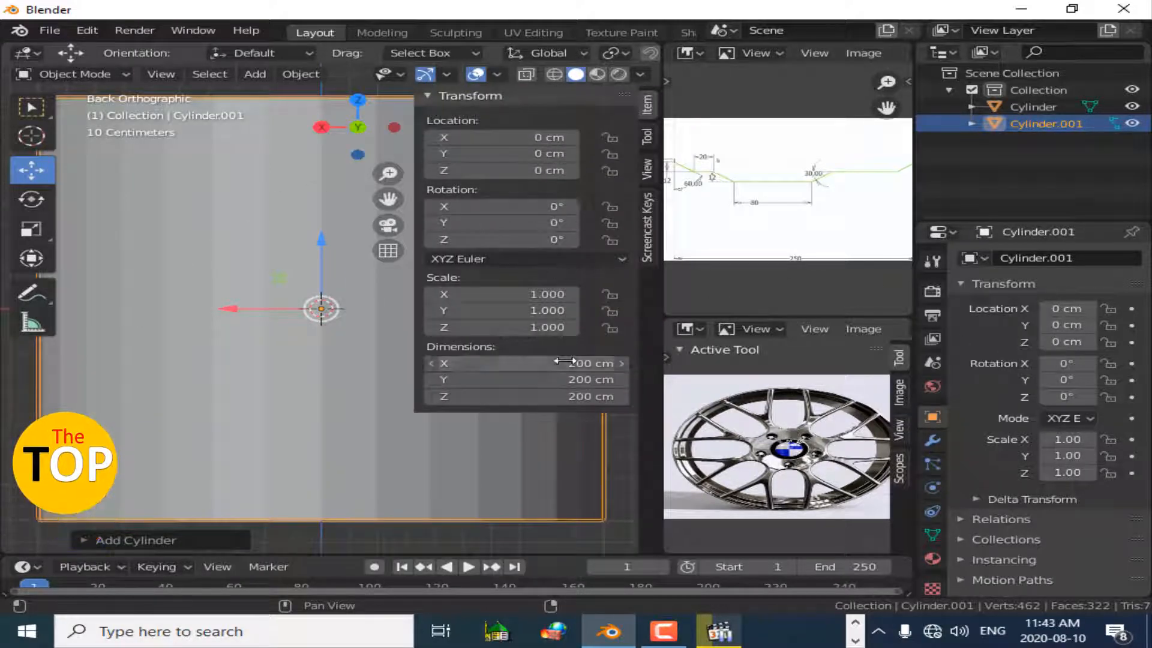
pyautogui.write('50')
pyautogui.press('Return')
pyautogui.write('50')
pyautogui.press('Return')
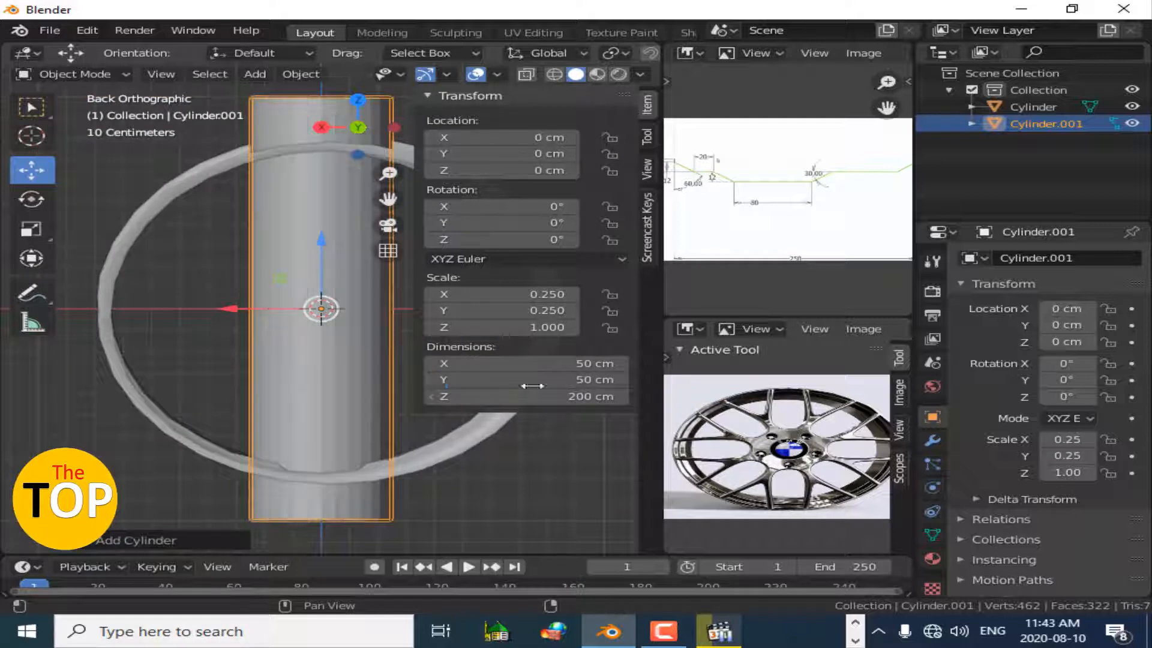
pyautogui.doubleClick(534, 396)
pyautogui.write('50')
pyautogui.press('Return')
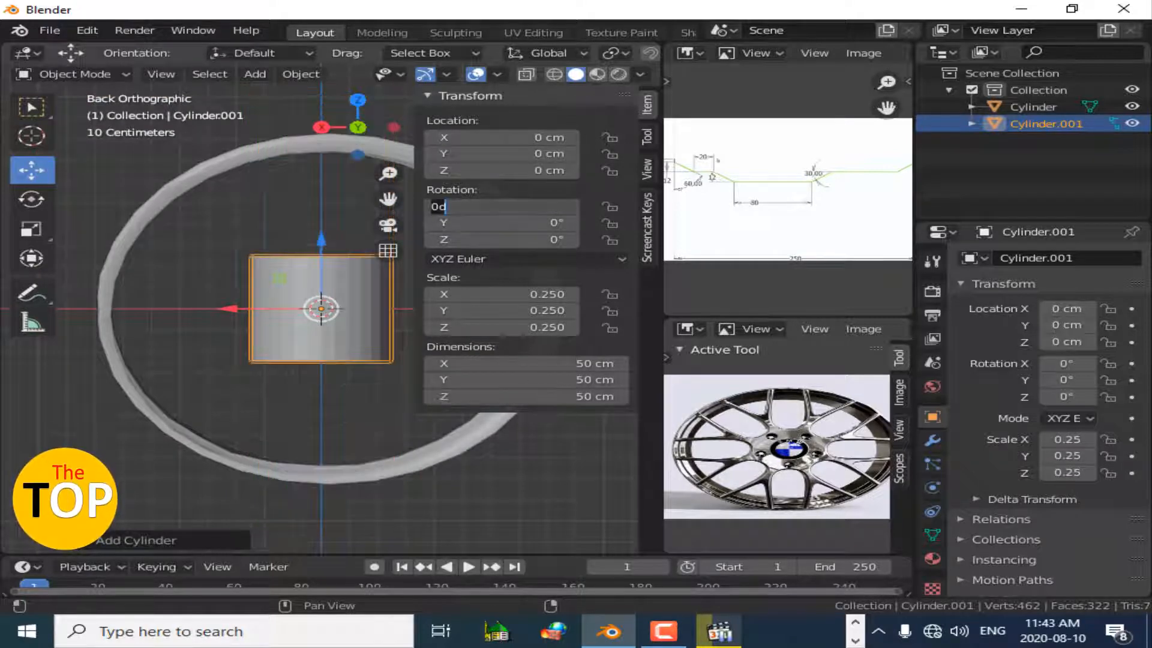
pyautogui.write('270')
pyautogui.press('Return')
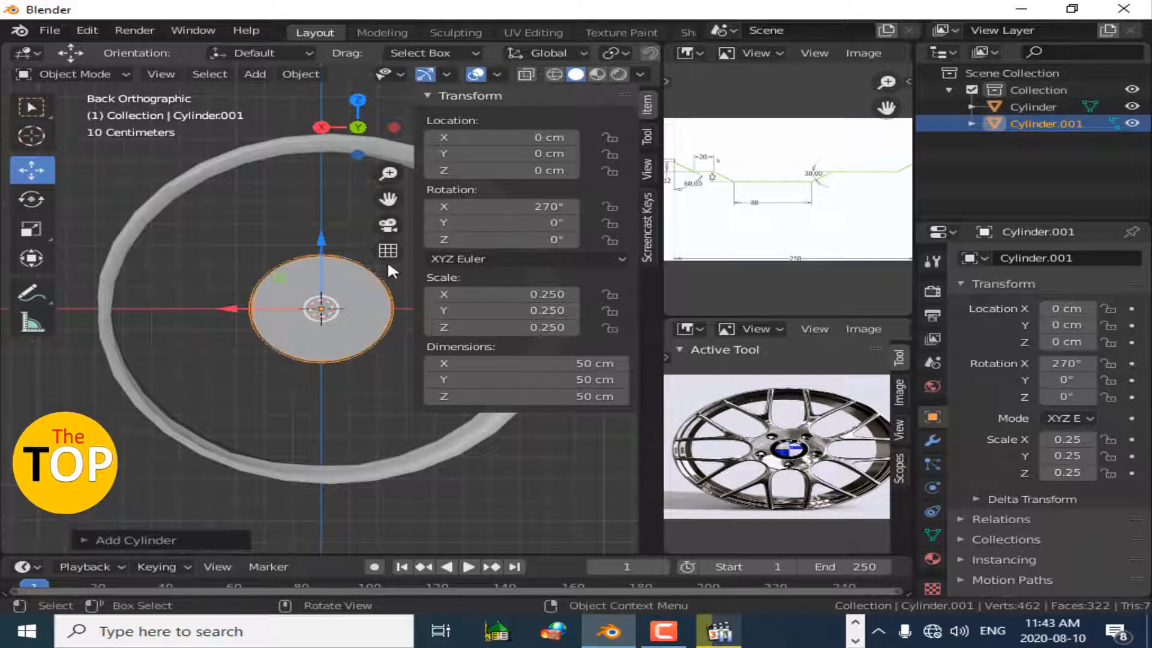
# Try setting the hub cylinder's X scale to 0, and restore it to 0.250.
pyautogui.hotkey('ctrl', 'a')
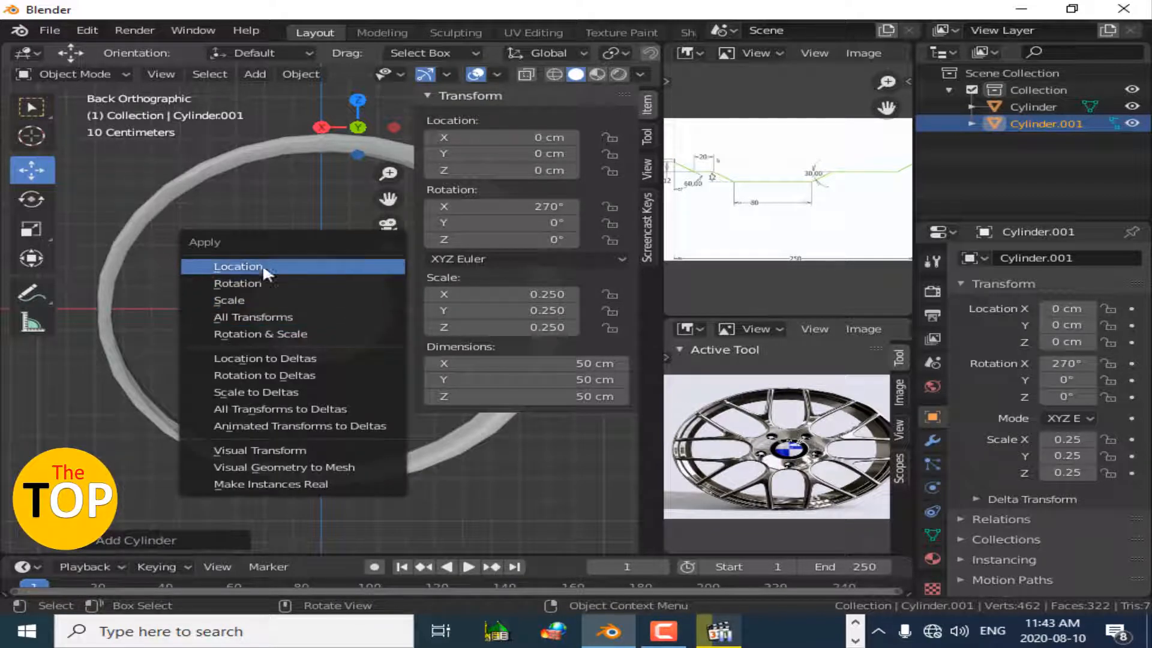
pyautogui.click(517, 293)
pyautogui.hotkey('ctrl', 'c')
pyautogui.write('0')
pyautogui.press('Return')
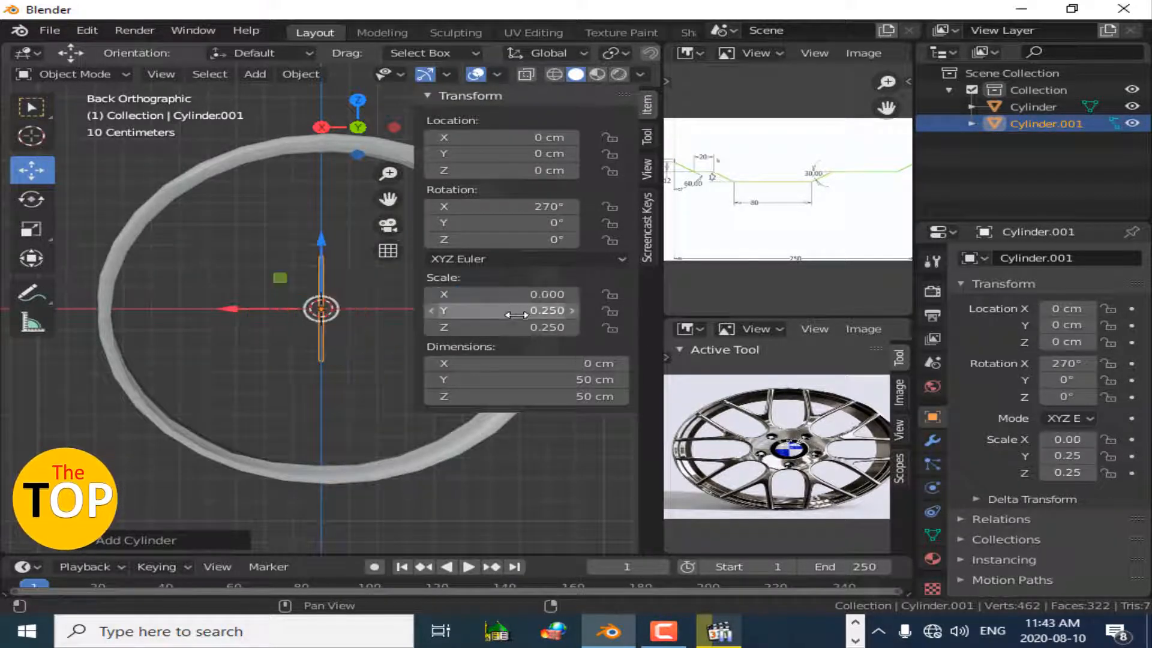
pyautogui.click(391, 307)
pyautogui.hotkey('ctrl', 'v')
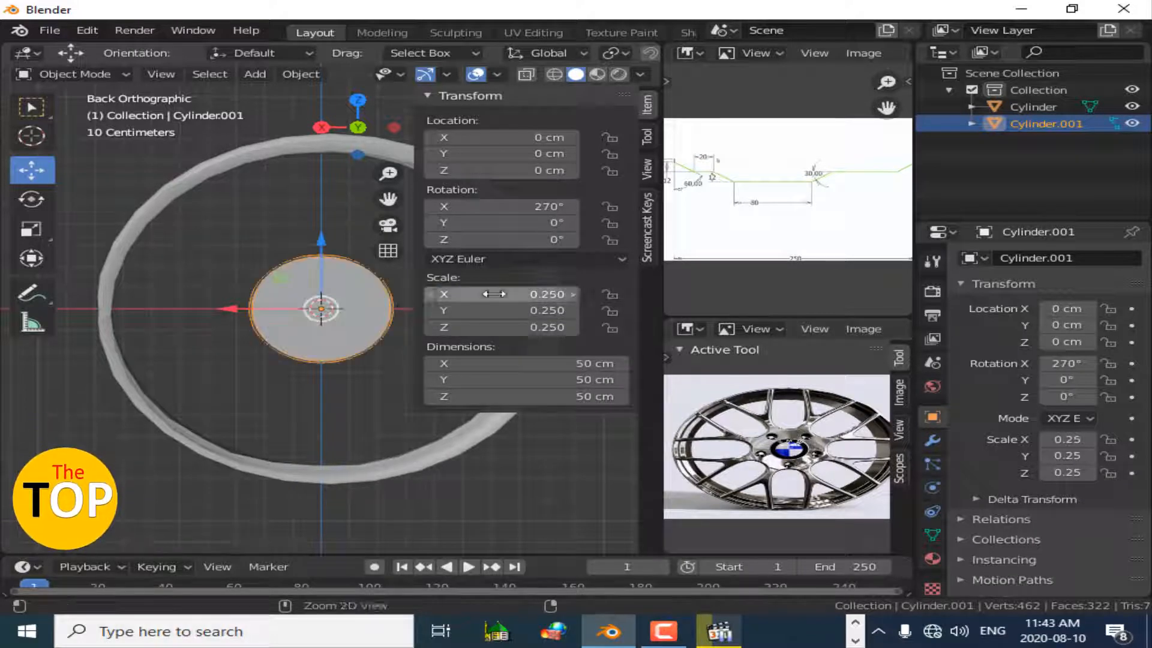
# Try setting the hub cylinder's scale to 1 on X, Y and Z, and undo the changes.
pyautogui.write('1')
pyautogui.press('Tab')
pyautogui.write('1')
pyautogui.press('Return')
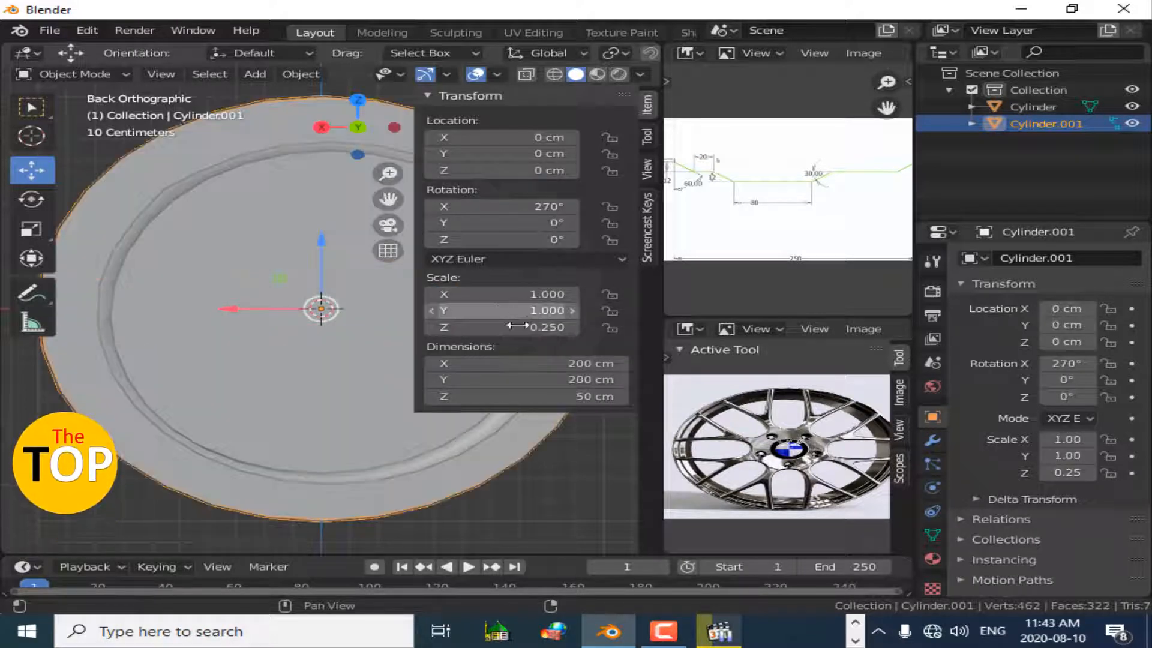
pyautogui.click(523, 327)
pyautogui.write('1')
pyautogui.press('Return')
pyautogui.hotkey('ctrl', 'z')
pyautogui.hotkey('ctrl', 'z')
pyautogui.hotkey('ctrl', 'z')
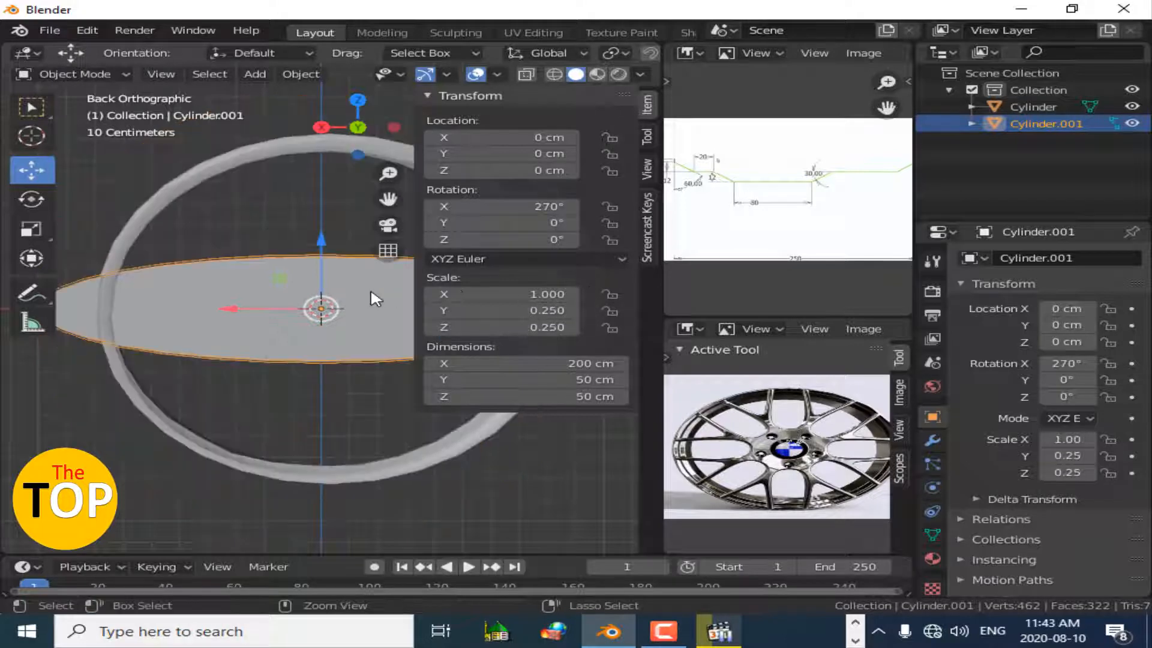
# Switch to wireframe shading in a side view and move the hub cylinder to about -25.1 cm along Y.
pyautogui.click(256, 96)
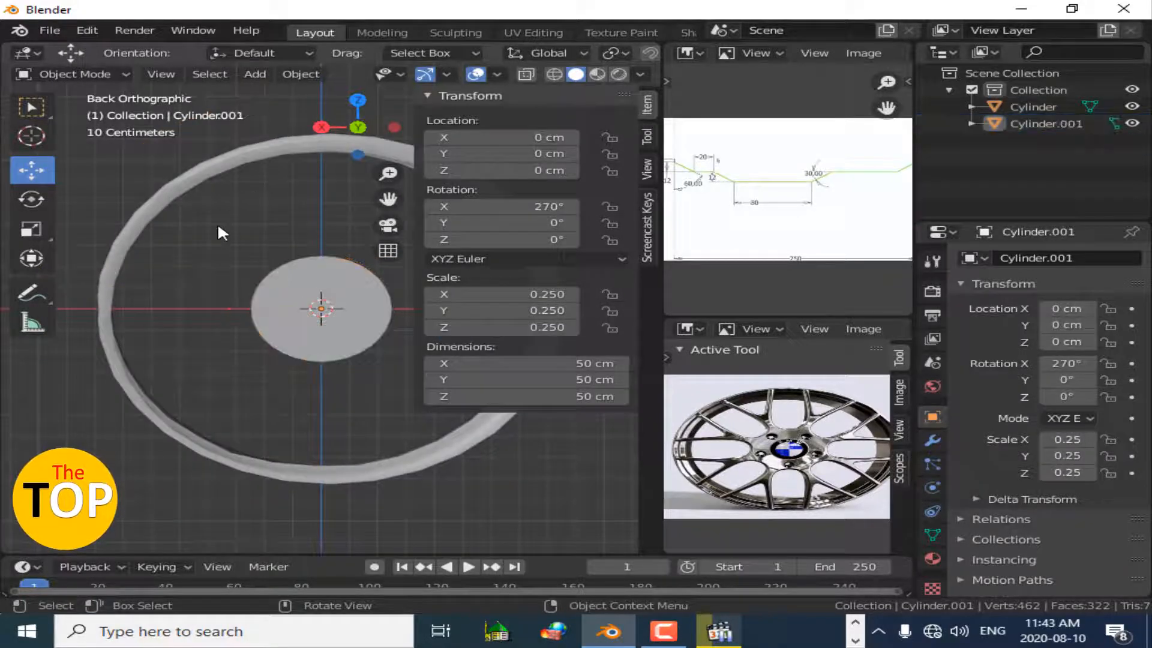
pyautogui.press('n')
pyautogui.moveTo(613, 119)
pyautogui.mouseDown()
pyautogui.moveTo(497, 150)
pyautogui.moveTo(546, 174)
pyautogui.moveTo(447, 141)
pyautogui.moveTo(605, 124)
pyautogui.moveTo(540, 84)
pyautogui.mouseUp()
pyautogui.click(554, 75)
pyautogui.click(526, 76)
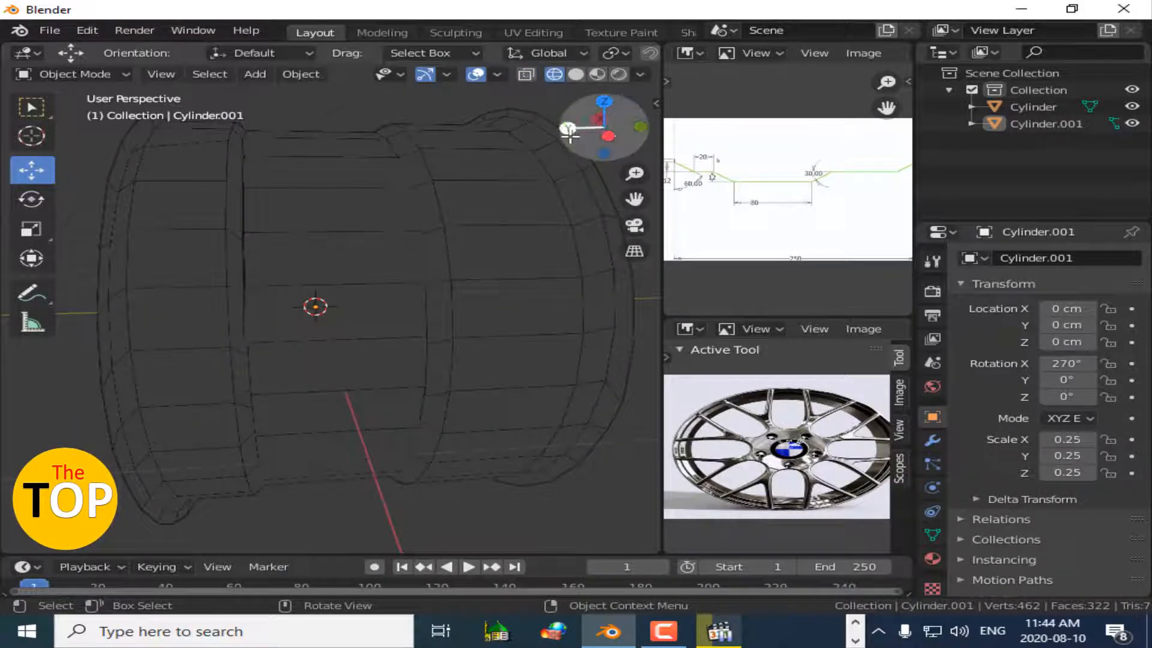
pyautogui.moveTo(569, 137)
pyautogui.mouseDown()
pyautogui.moveTo(447, 171)
pyautogui.moveTo(749, 99)
pyautogui.moveTo(585, 141)
pyautogui.mouseUp()
pyautogui.click(330, 290)
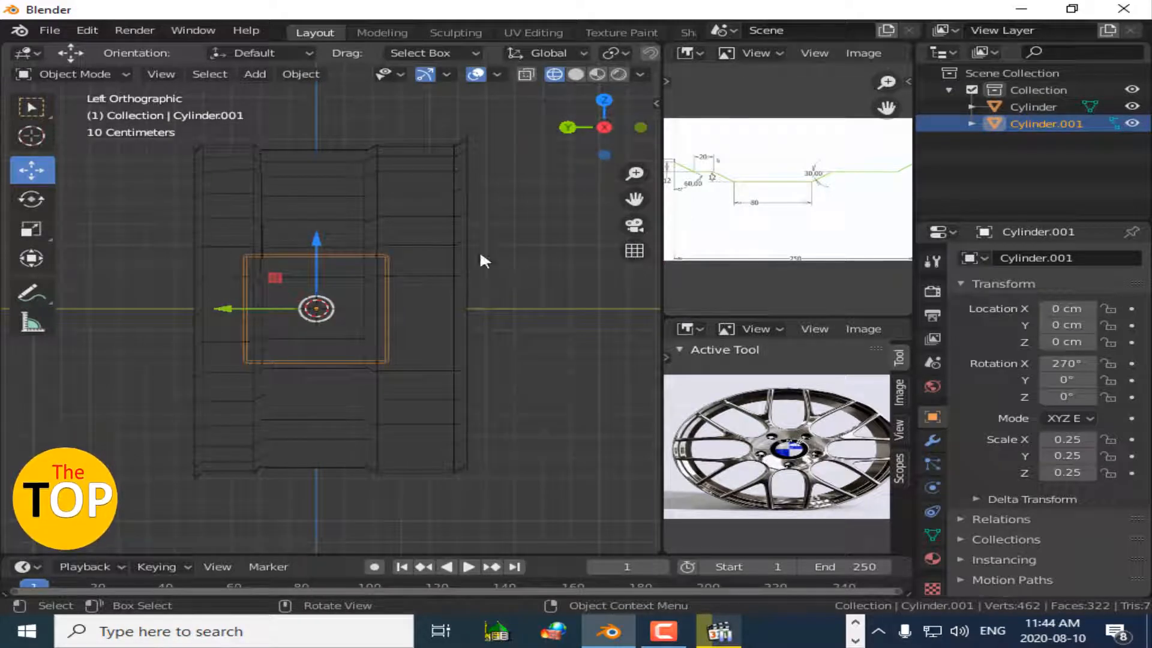
pyautogui.click(634, 251)
pyautogui.moveTo(264, 309); pyautogui.dragTo(330, 308)
# Try duplicating the rim and hub cylinder together, and undo the duplicate.
pyautogui.moveTo(604, 127); pyautogui.dragTo(827, 171)
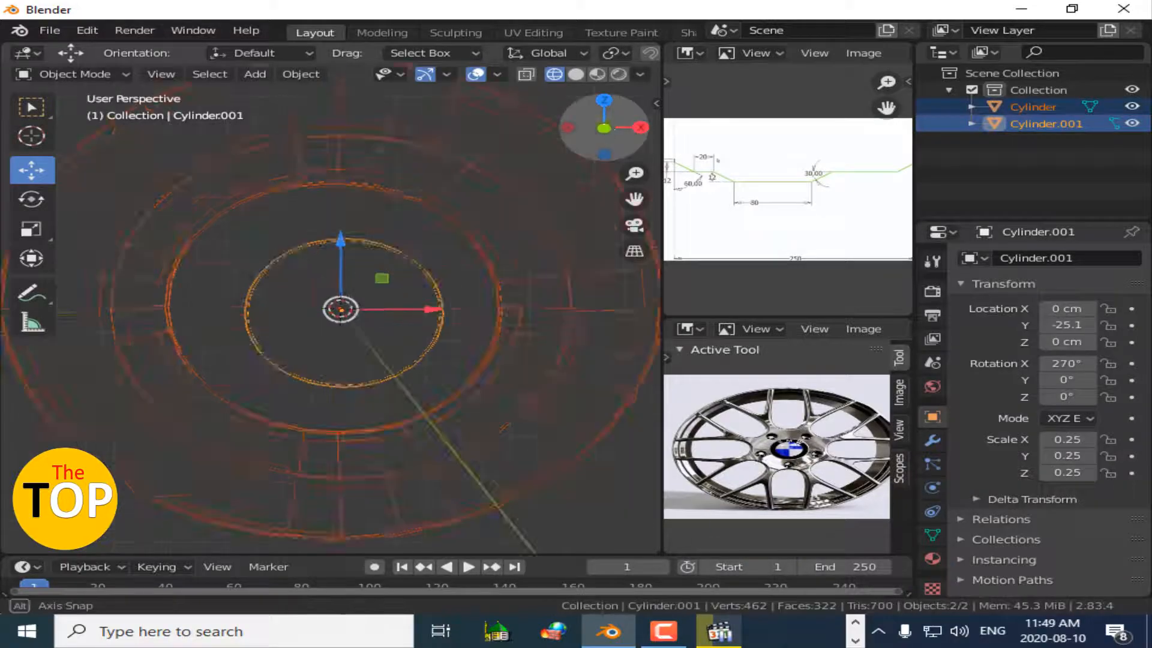
pyautogui.moveTo(100, 170); pyautogui.dragTo(97, 145)
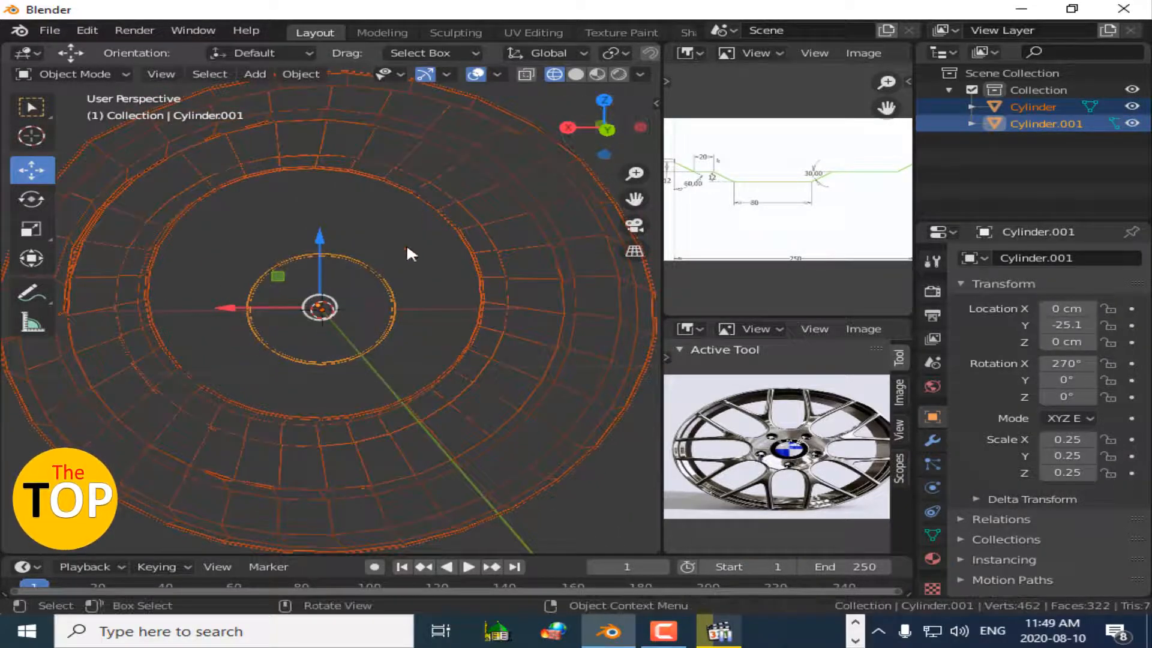
pyautogui.hotkey('shift', 'd')
pyautogui.press('Escape')
pyautogui.hotkey('ctrl', 'z')
# Select only the hub cylinder and duplicate it along Y, placing the copy at about Y 55.6 cm.
pyautogui.click(365, 274)
pyautogui.click(375, 270)
pyautogui.click(376, 270)
pyautogui.moveTo(606, 138); pyautogui.dragTo(579, 136)
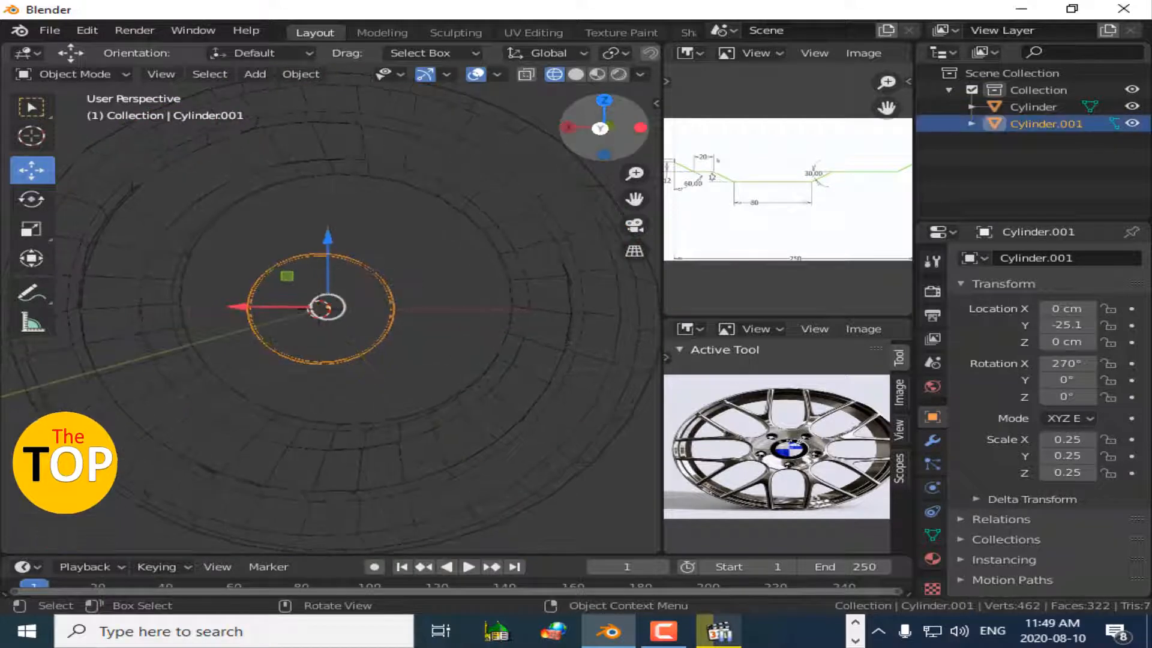
pyautogui.press('n')
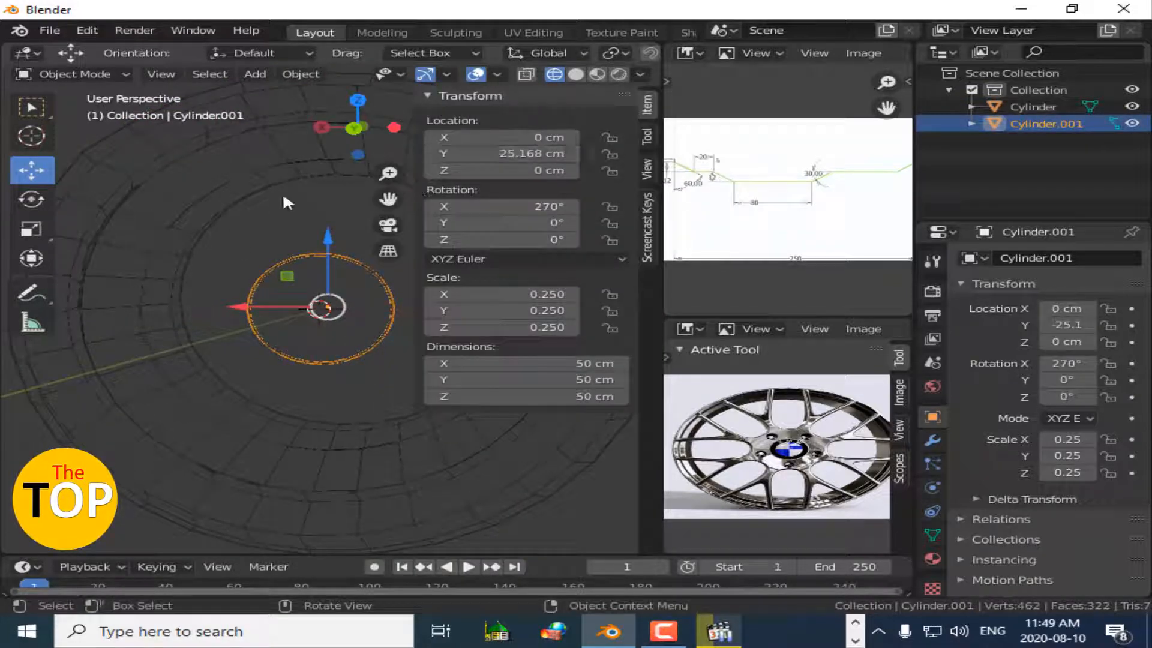
pyautogui.press('n')
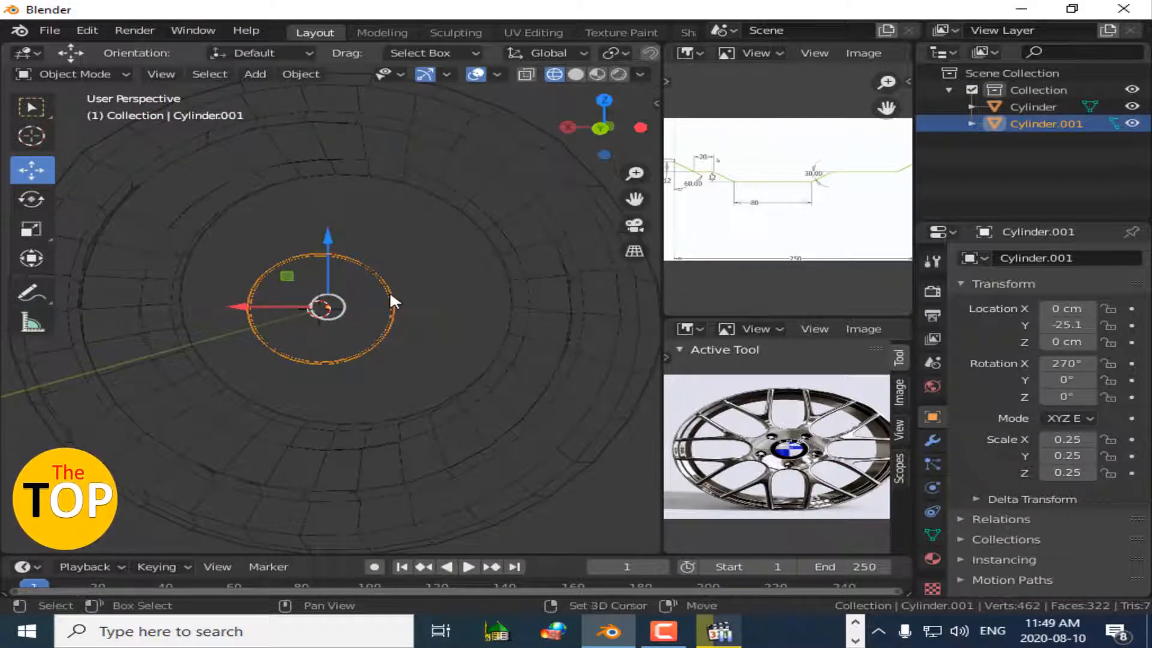
pyautogui.hotkey('shift', 'd')
pyautogui.press('y')
pyautogui.click(373, 314)
pyautogui.moveTo(604, 129); pyautogui.dragTo(614, 135)
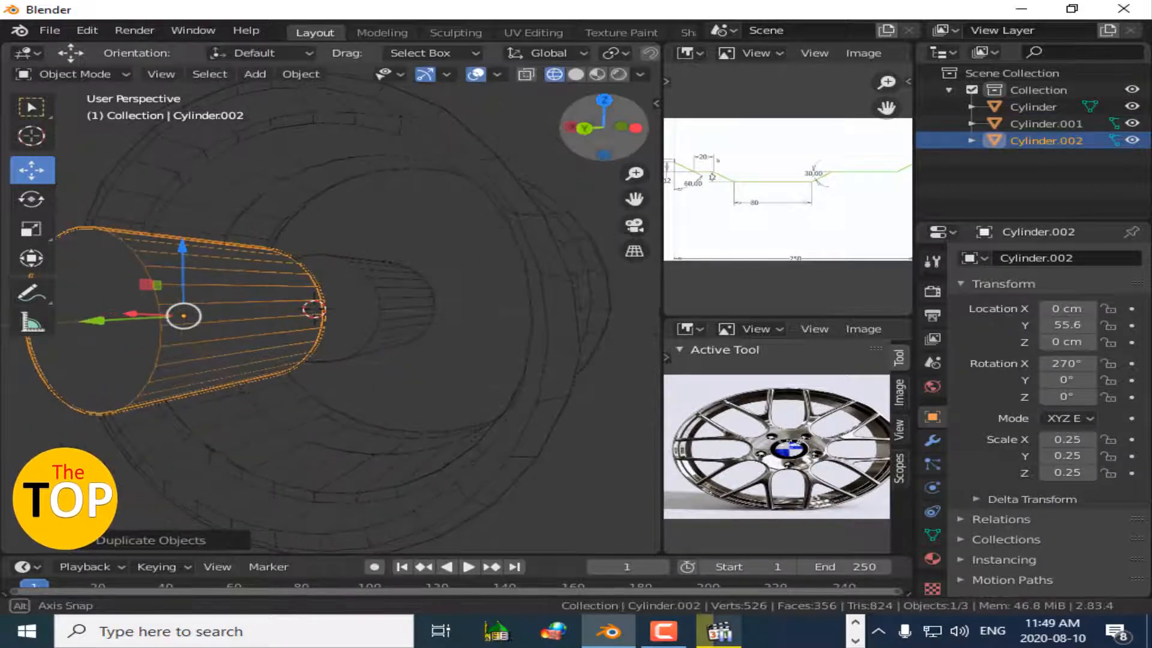
# Set the duplicated cylinder's dimensions to 25 cm on X and Y and 50 cm on Z.
pyautogui.press('n')
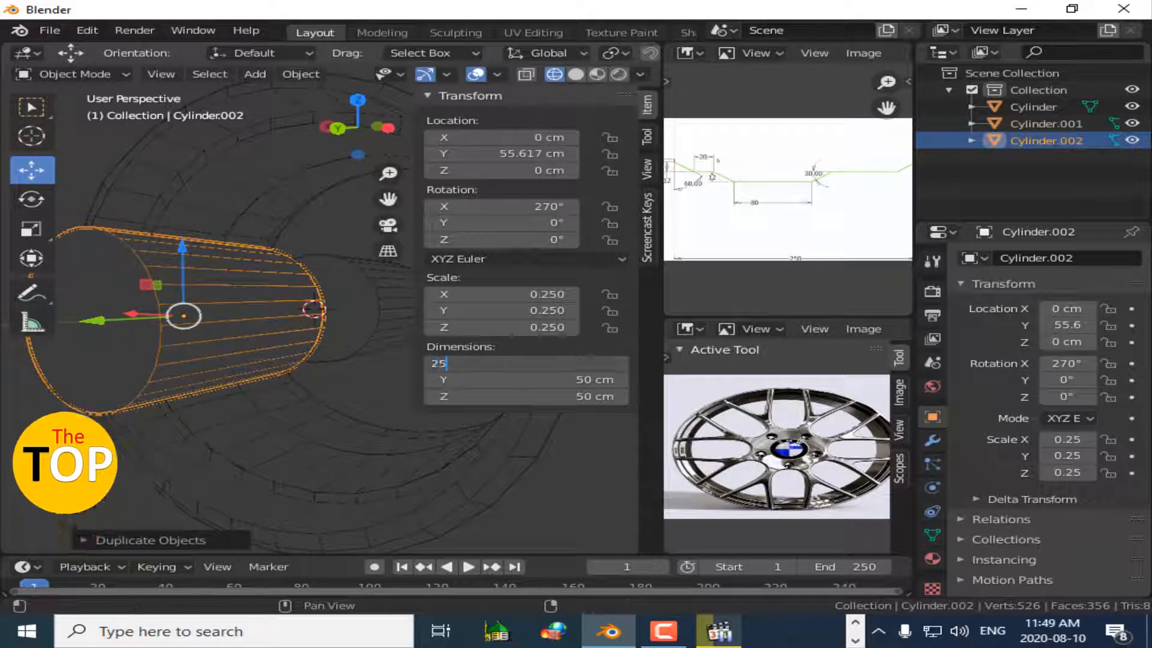
pyautogui.press('Tab')
pyautogui.write('25')
pyautogui.press('Return')
pyautogui.write('25')
pyautogui.press('Return')
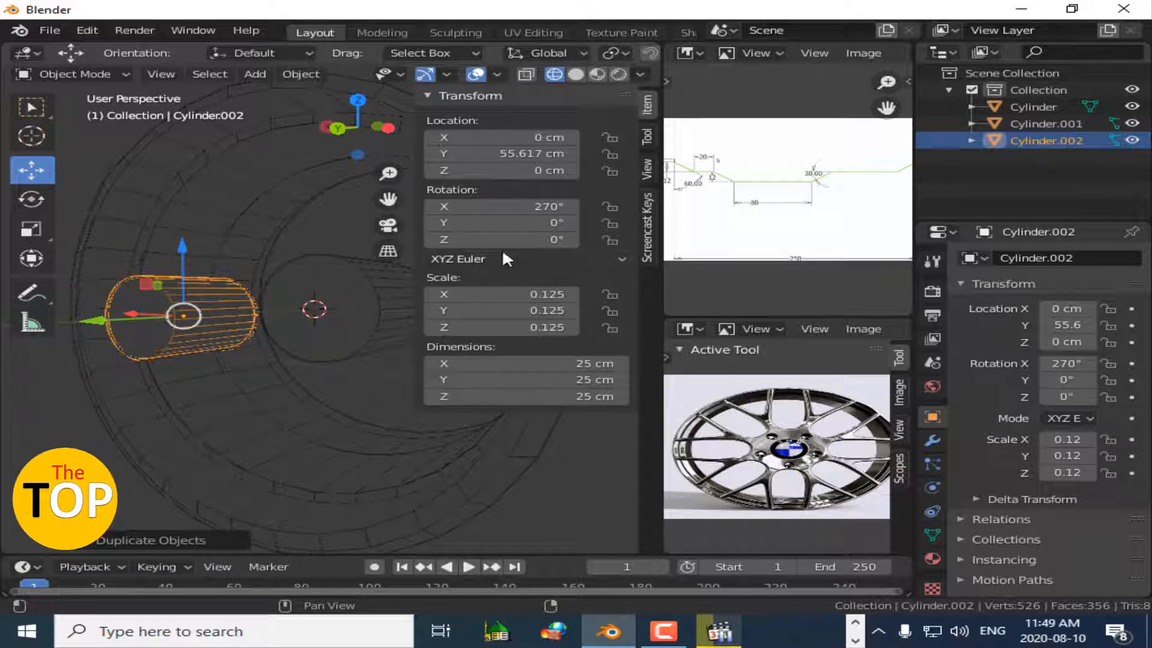
pyautogui.click(528, 396)
pyautogui.write('50')
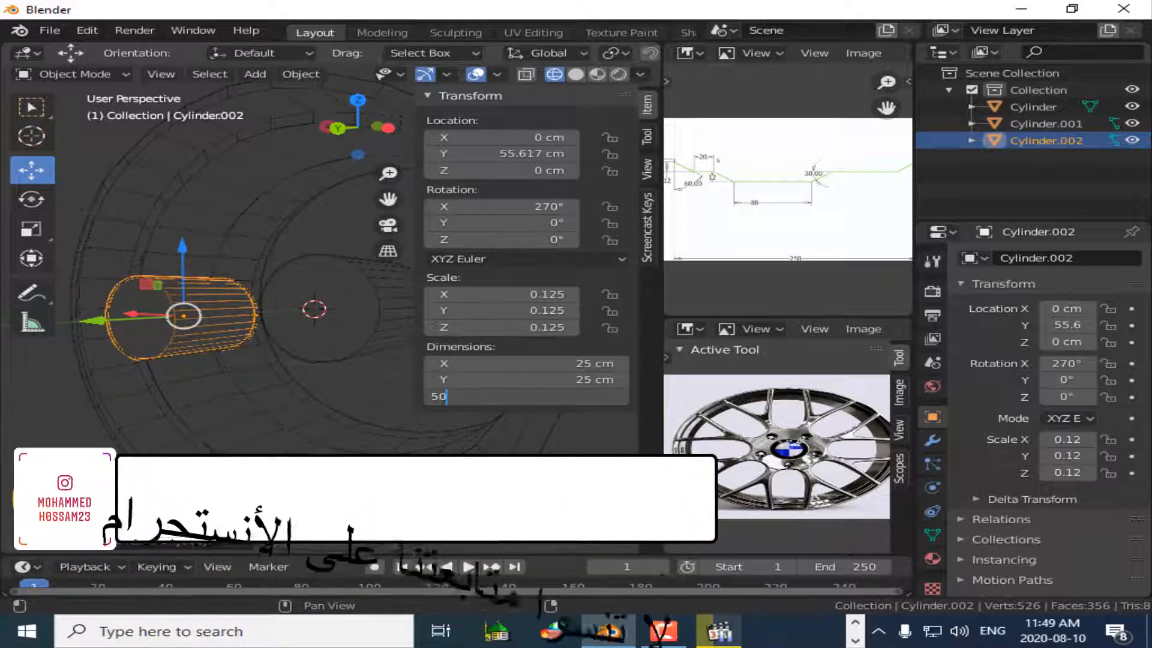
pyautogui.press('Return')
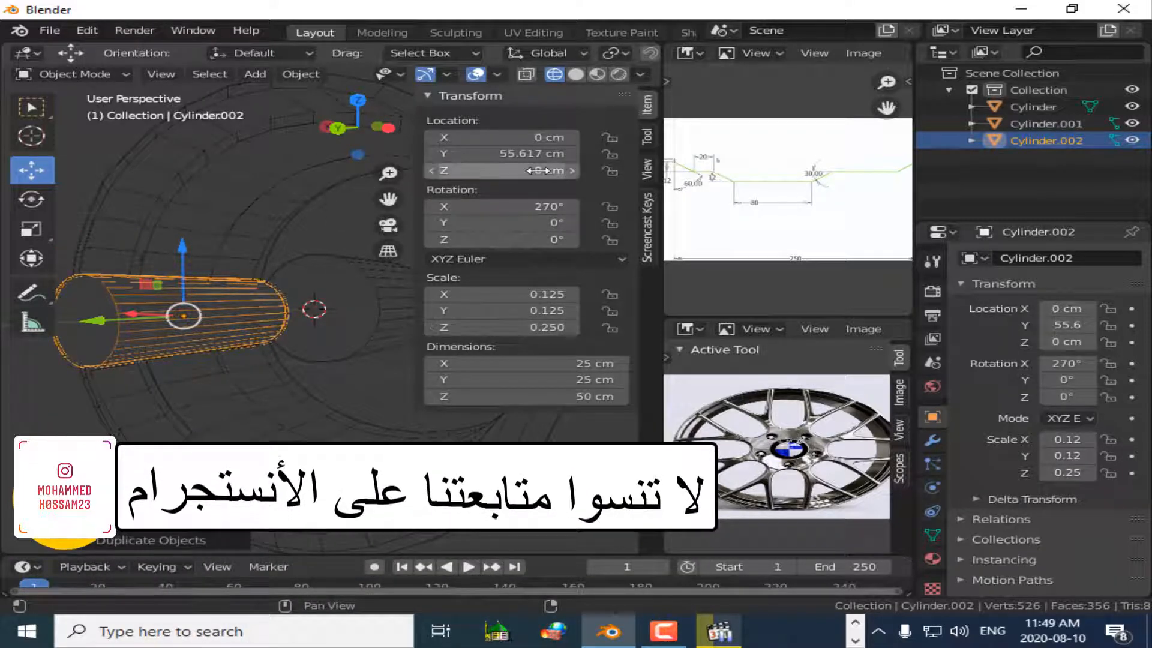
# Set the duplicated cylinder's Y location to 0 cm.
pyautogui.moveTo(367, 133); pyautogui.dragTo(400, 139)
pyautogui.doubleClick(528, 153)
pyautogui.write('0')
pyautogui.press('Return')
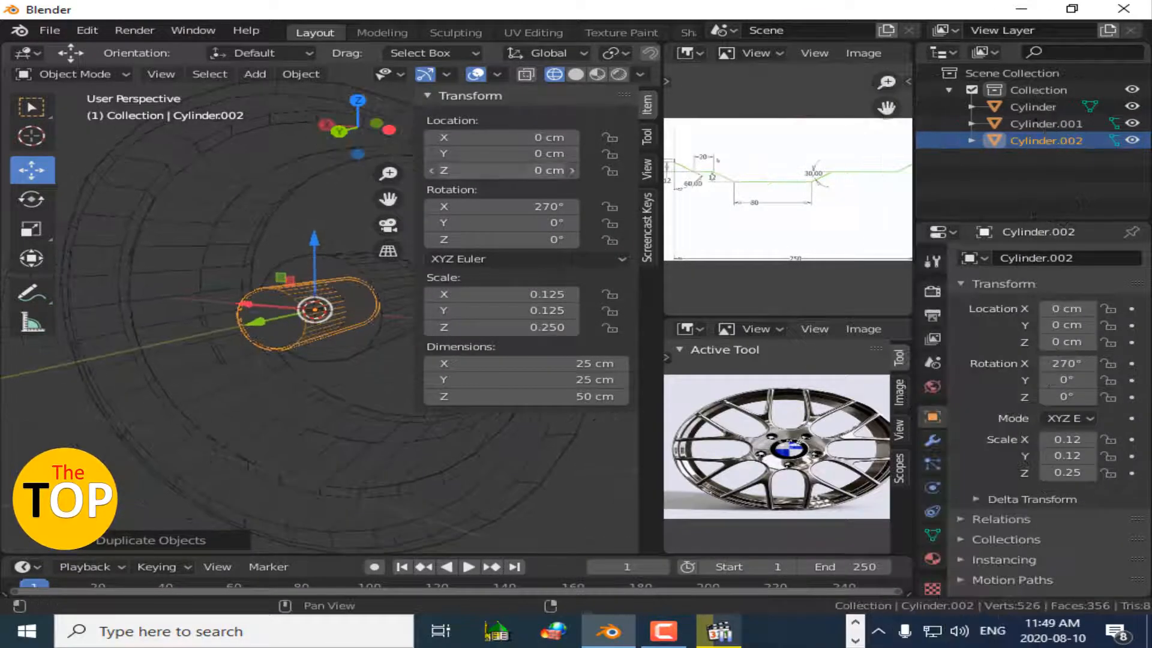
# Set the 25 cm wide hub cylinder's Y location to 25 cm.
pyautogui.doubleClick(450, 153)
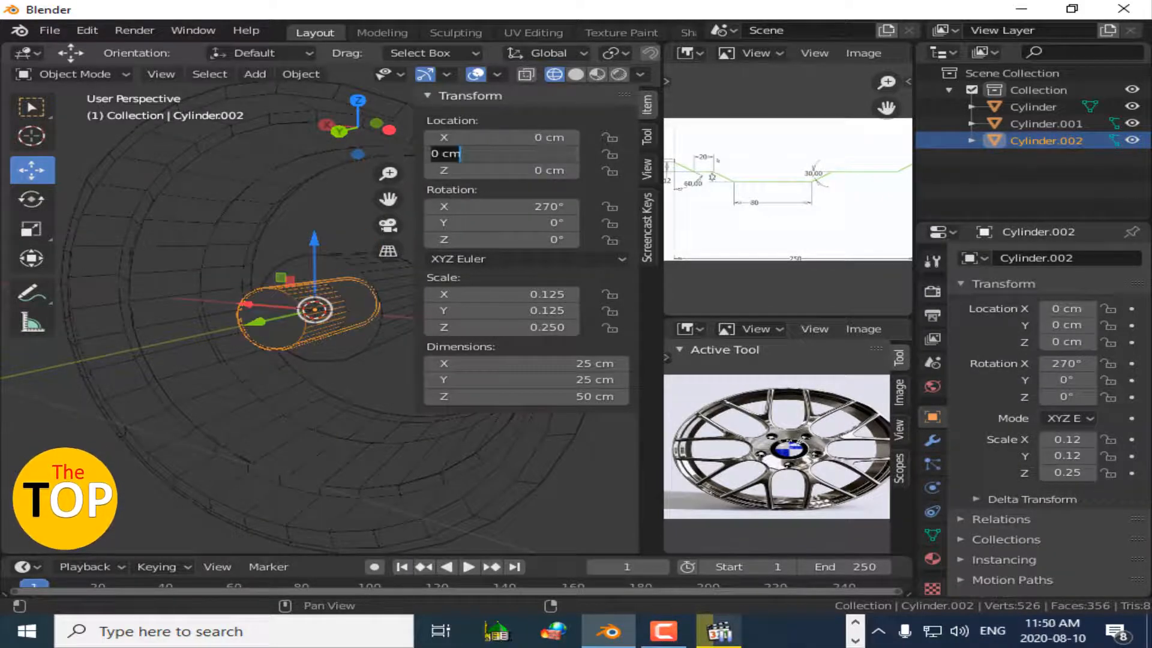
pyautogui.write('25')
pyautogui.press('Return')
pyautogui.moveTo(373, 123)
pyautogui.mouseDown()
pyautogui.moveTo(345, 125)
pyautogui.moveTo(367, 149)
pyautogui.moveTo(363, 138)
pyautogui.mouseUp()
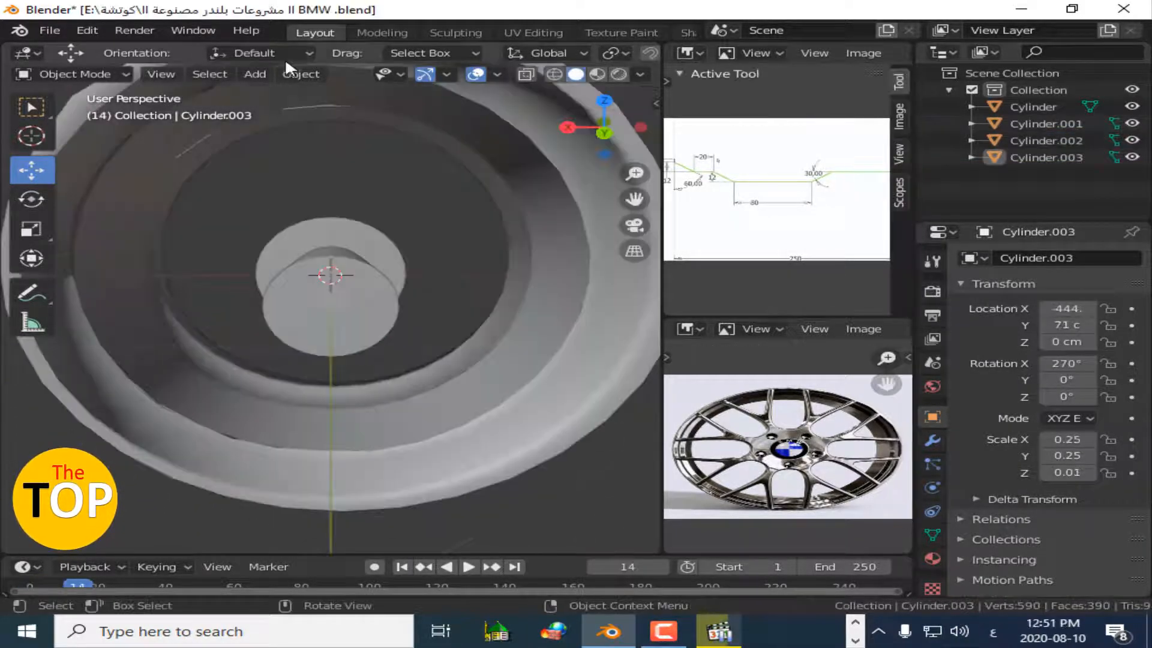
# Add a mesh cylinder at the world origin, keeping the default creation settings.
pyautogui.click(300, 73)
pyautogui.moveTo(255, 73)
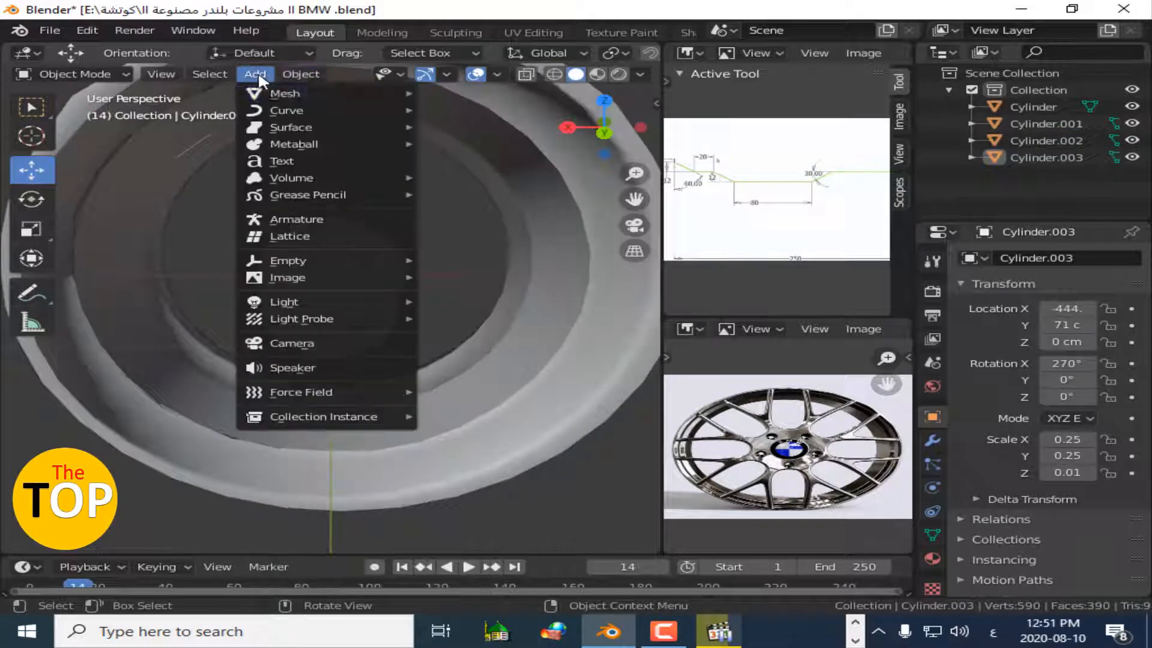
pyautogui.moveTo(285, 93)
pyautogui.click(474, 177)
pyautogui.click(132, 541)
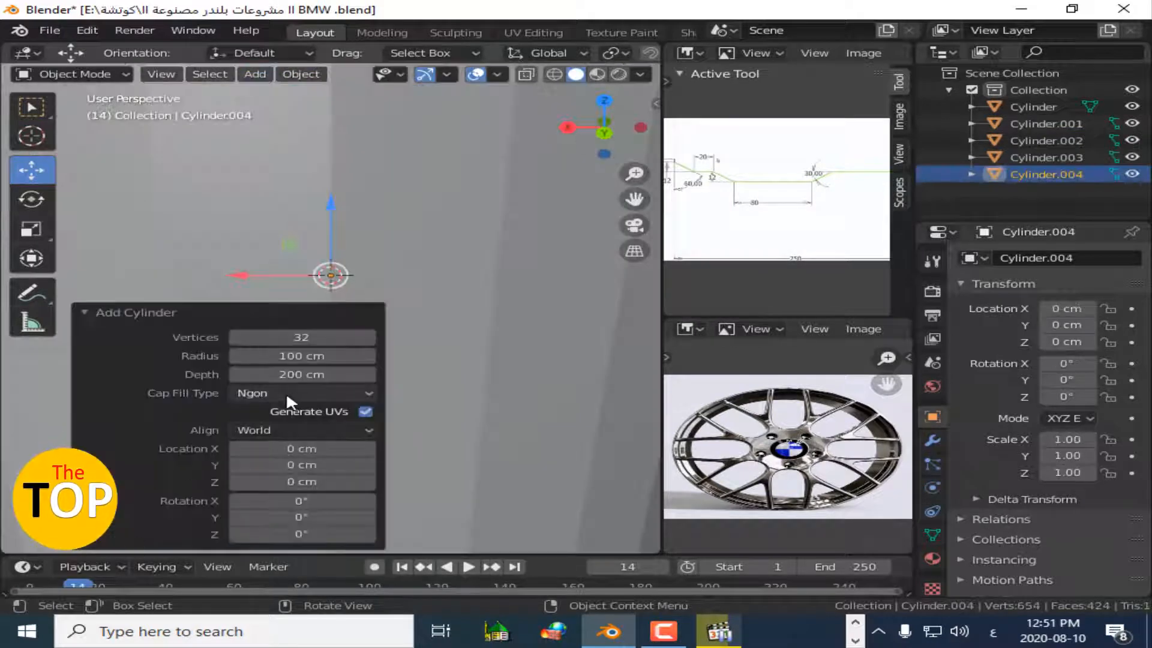
pyautogui.click(111, 309)
# Set the new cylinder's dimensions to 50 cm on X and Y and 2 cm on Z.
pyautogui.press('n')
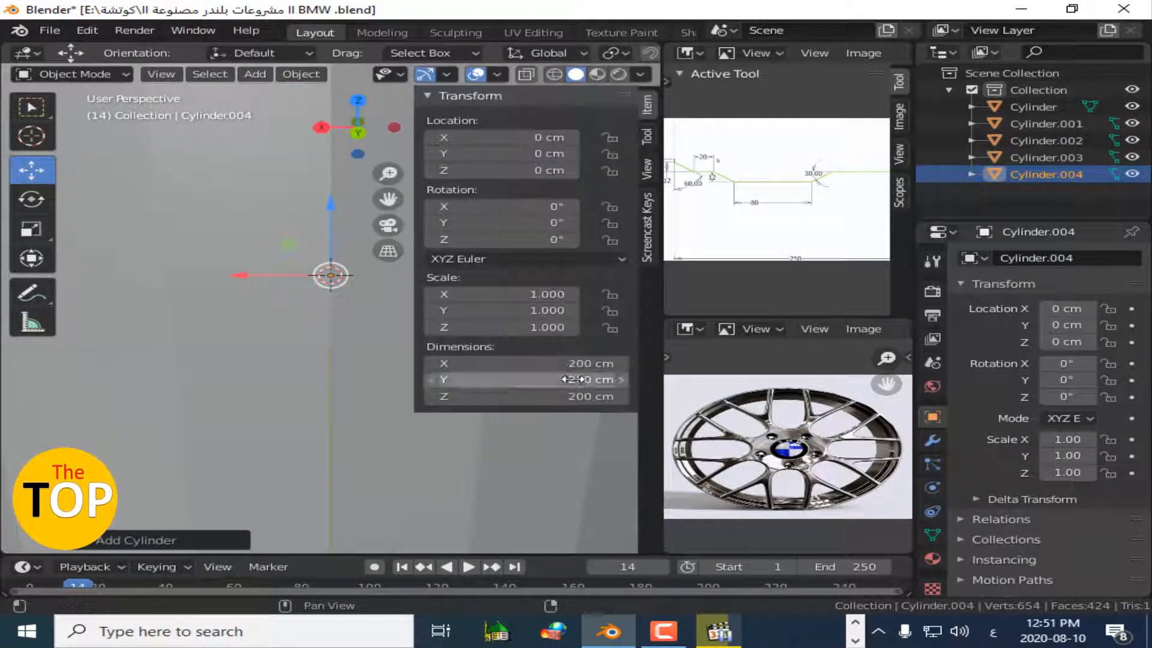
pyautogui.doubleClick(543, 363)
pyautogui.write('50')
pyautogui.press('Return')
pyautogui.write('50')
pyautogui.press('Tab')
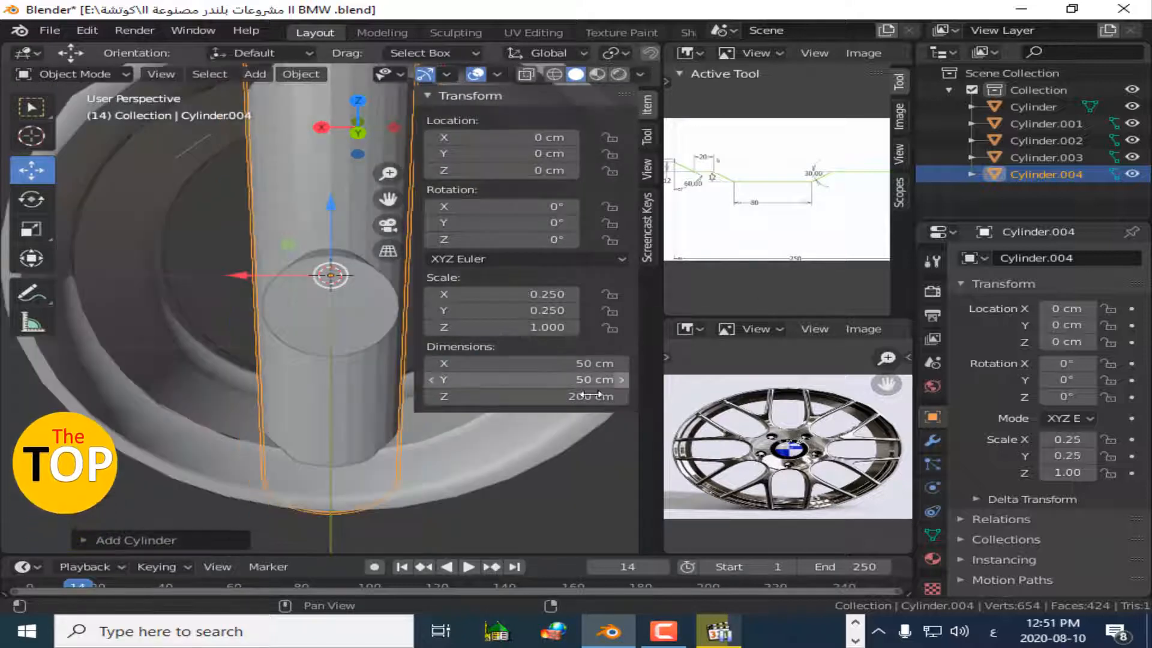
pyautogui.press('Return')
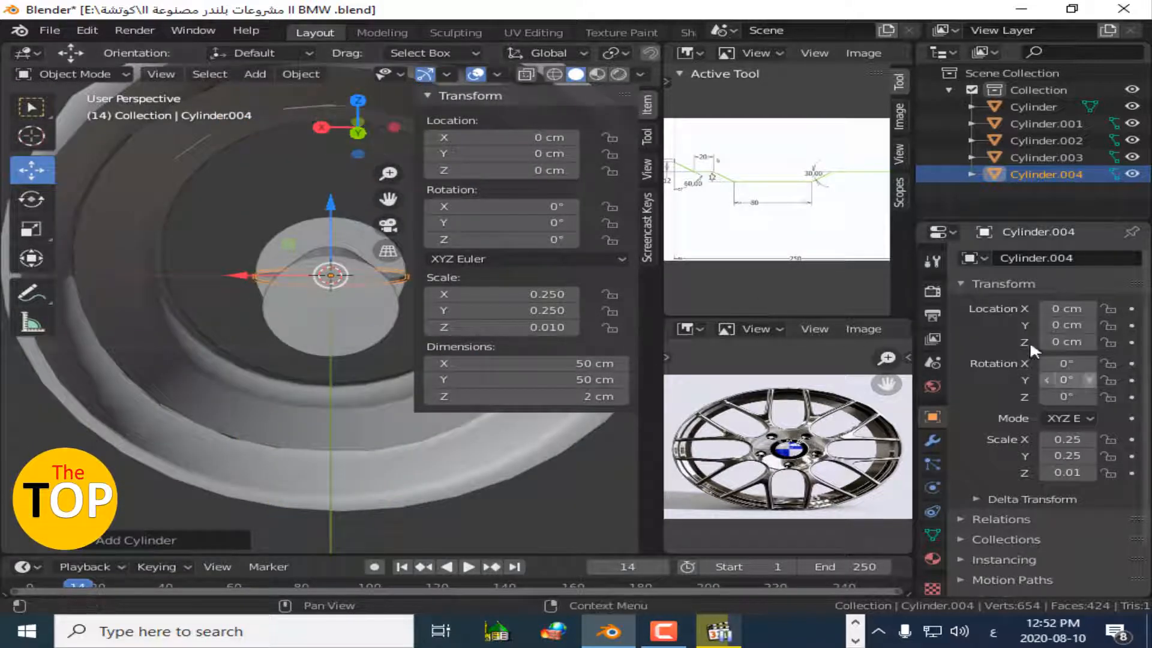
# Rotate the thin disc 270° about X and set its Y location to 72 cm.
pyautogui.doubleClick(477, 206)
pyautogui.write('270')
pyautogui.press('Return')
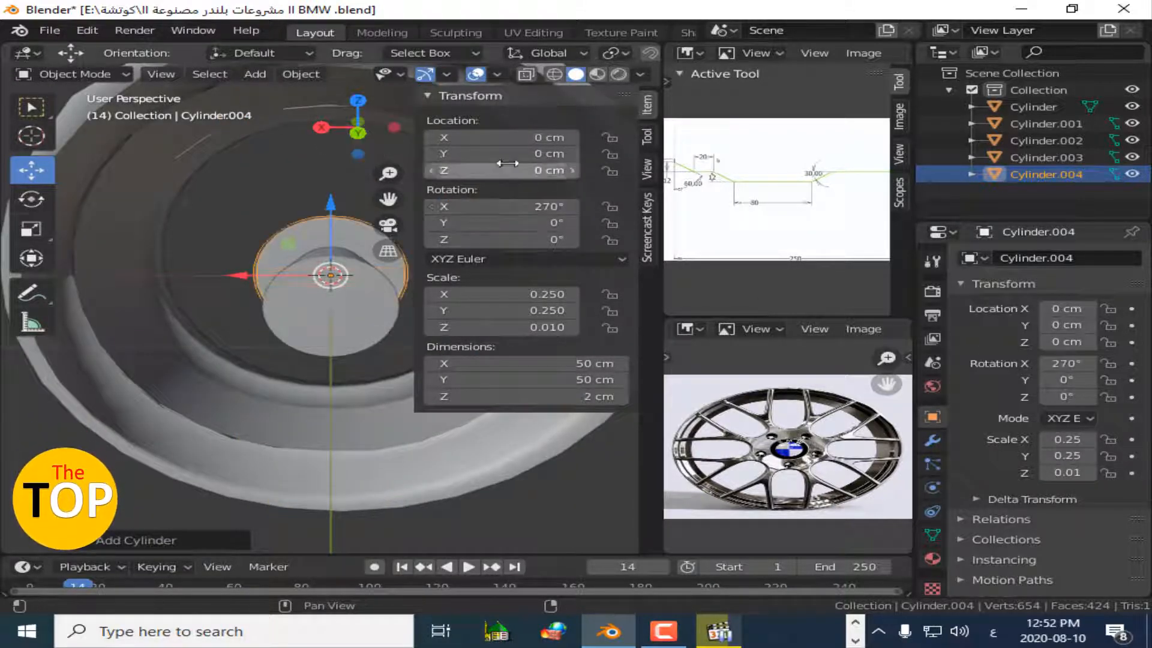
pyautogui.write('72')
pyautogui.press('Return')
pyautogui.moveTo(358, 126); pyautogui.dragTo(330, 130)
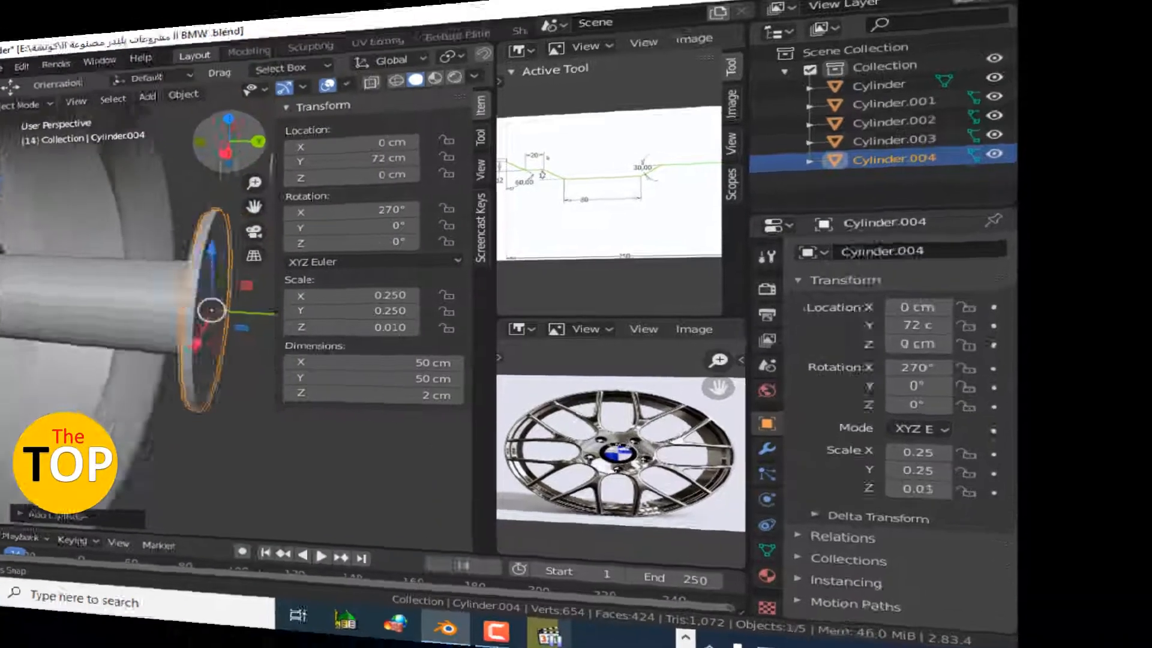
# Add a mesh circle with 12 vertices at the world origin.
pyautogui.click(568, 54)
pyautogui.moveTo(600, 75)
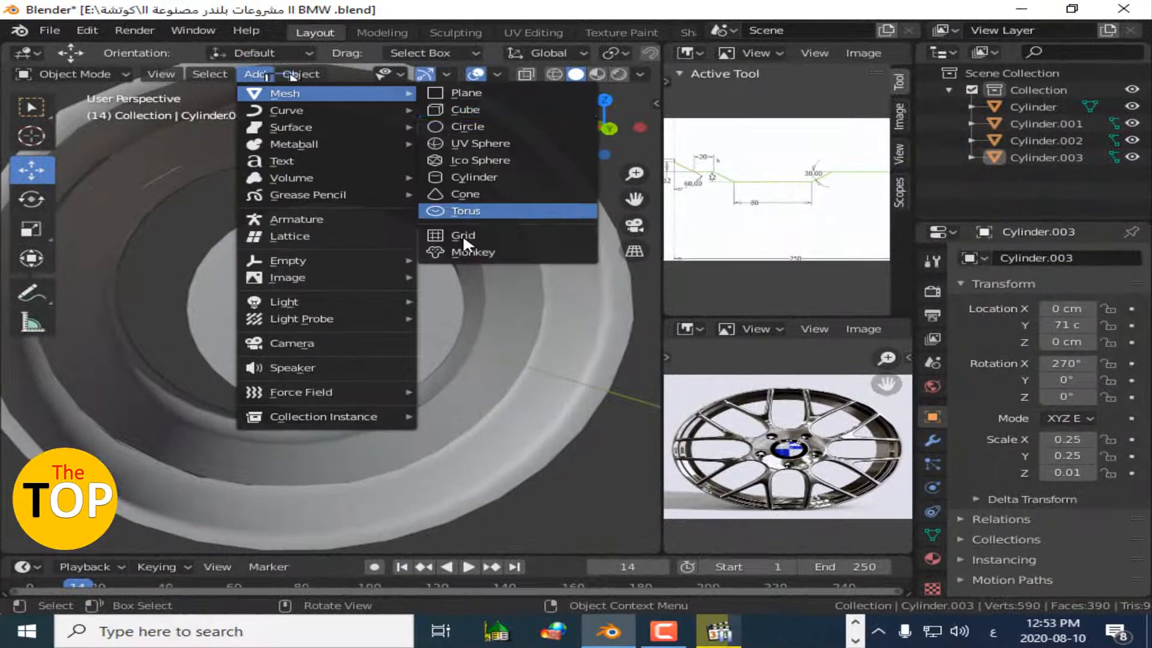
pyautogui.click(463, 127)
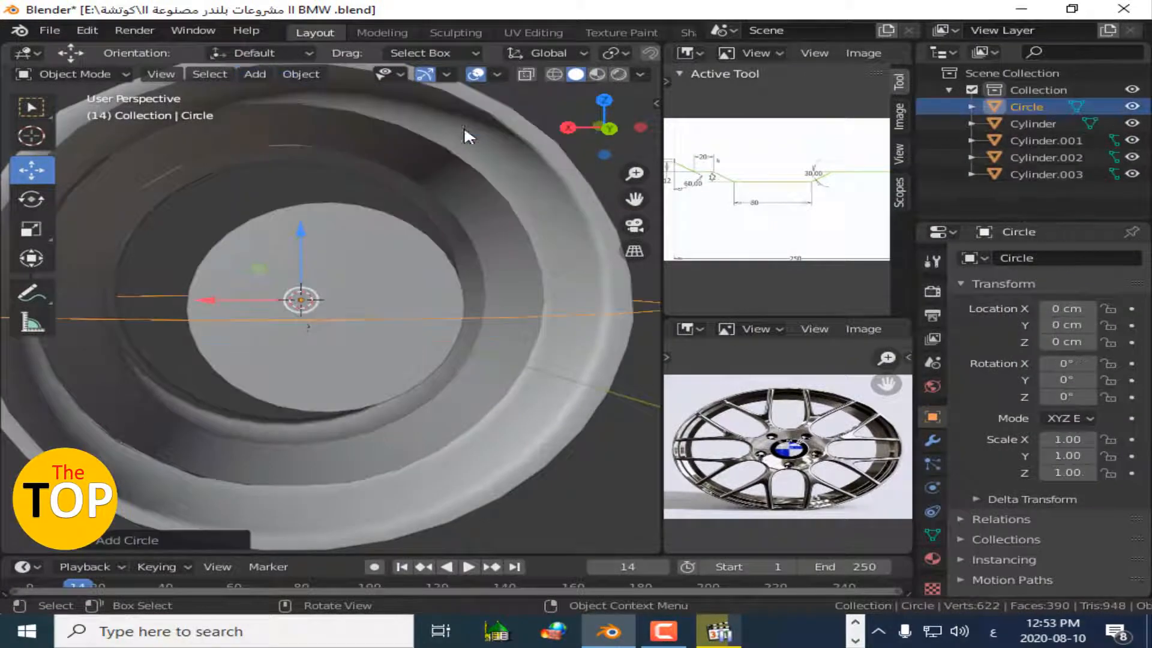
pyautogui.click(131, 538)
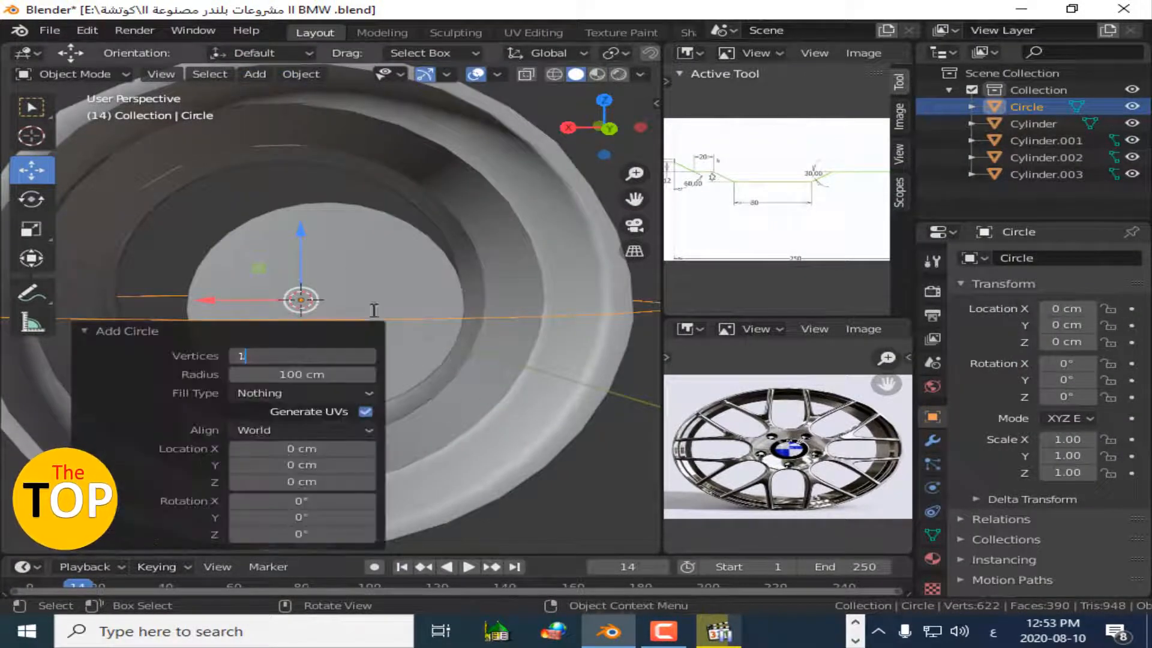
pyautogui.press('n')
pyautogui.press('n')
pyautogui.click(154, 335)
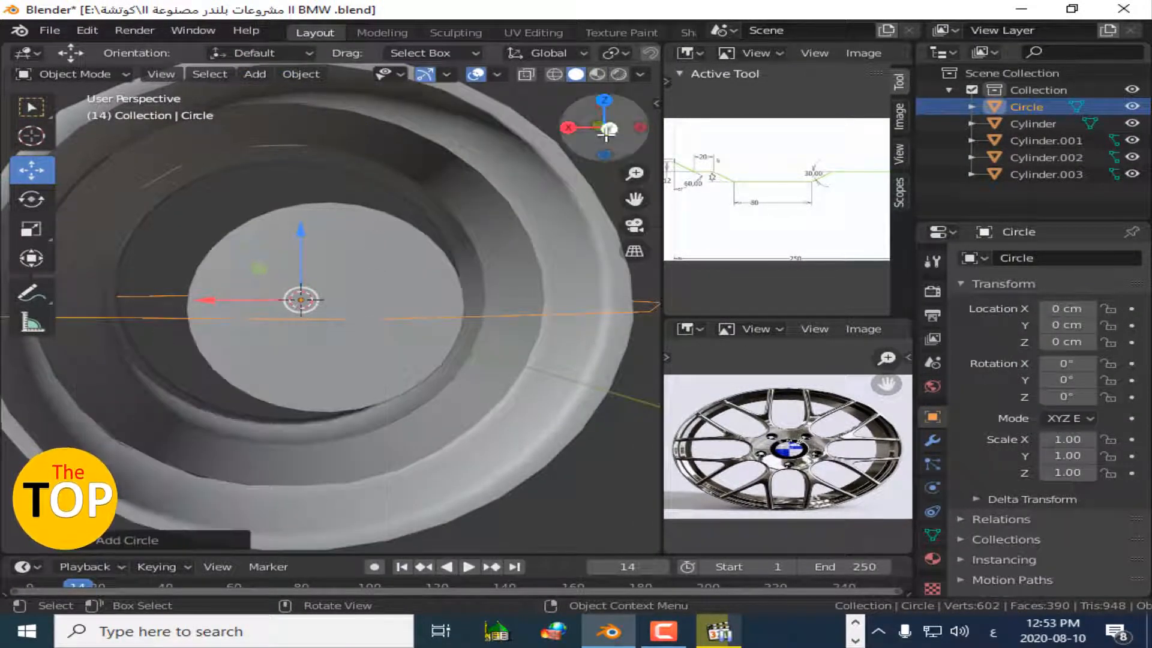
# Move the circle along Y to about 95.4 cm and set its X and Y dimensions to 20 cm.
pyautogui.moveTo(609, 128); pyautogui.dragTo(507, 166)
pyautogui.moveTo(478, 240); pyautogui.dragTo(106, 307)
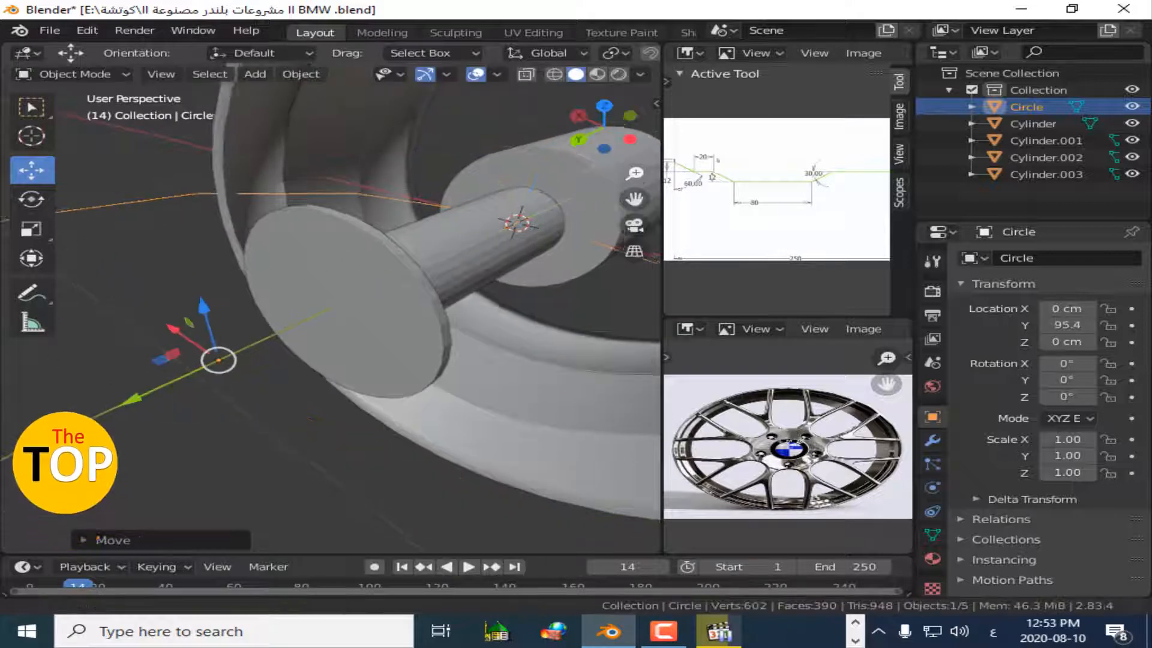
pyautogui.scroll(-4, 492, 243)
pyautogui.write('n')
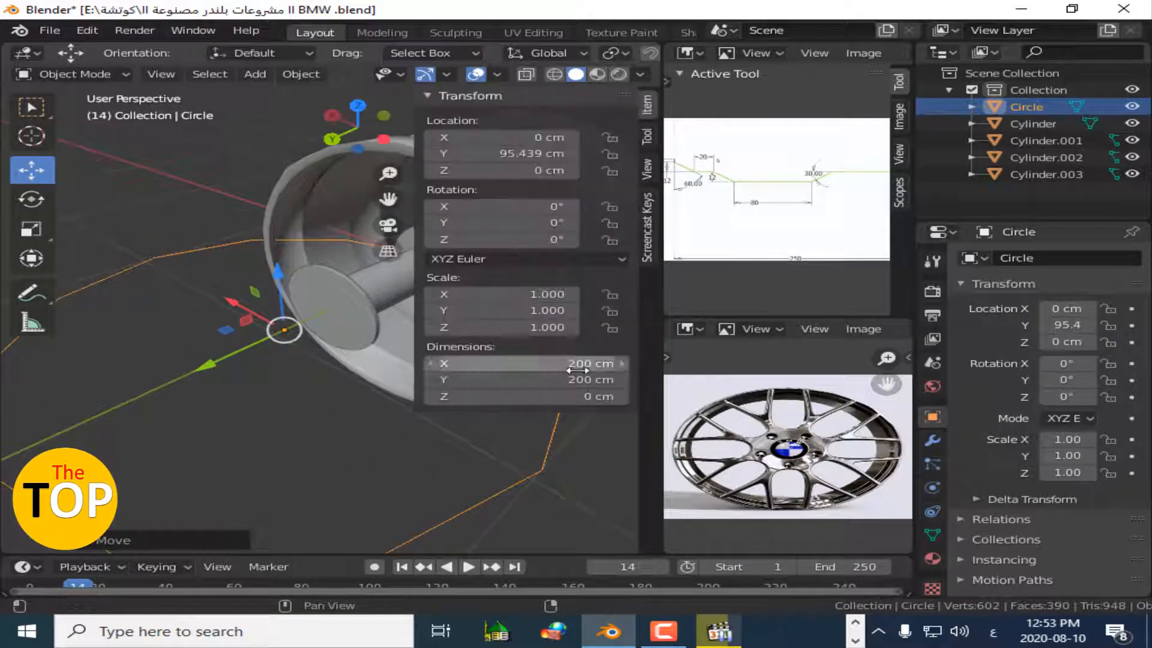
pyautogui.write('20')
pyautogui.press('Return')
pyautogui.click(602, 379)
pyautogui.write('2')
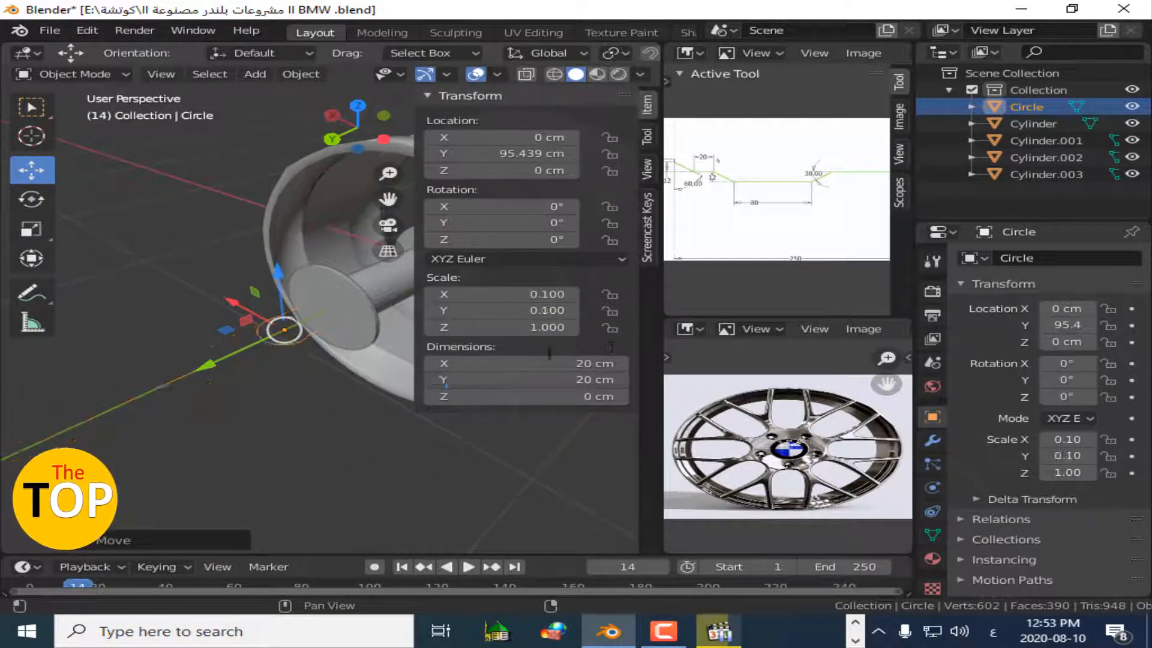
# Set the circle's X rotation to 270° so it faces the hub disc.
pyautogui.press('KP_Decimal')
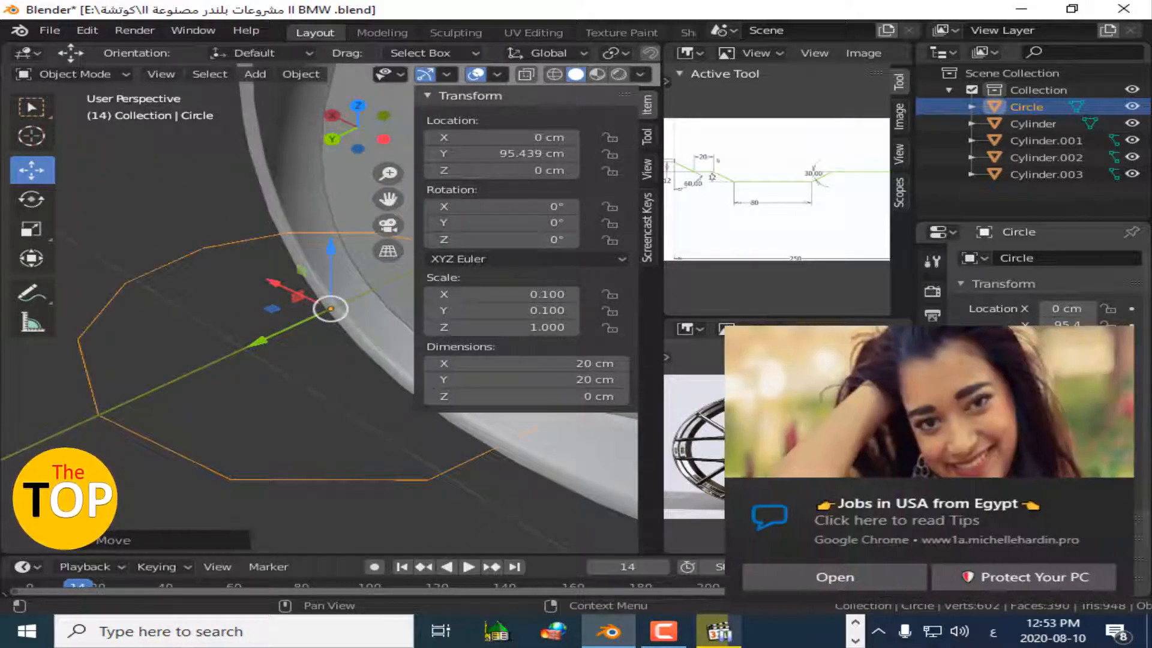
pyautogui.write('2')
pyautogui.press('Return')
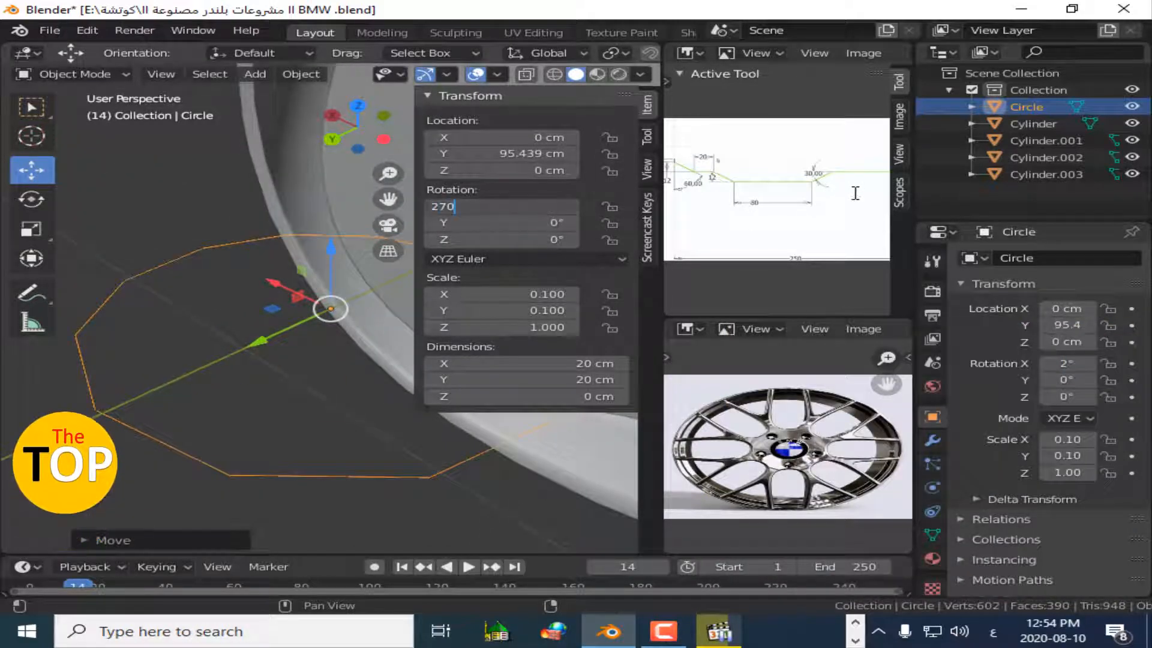
pyautogui.press('Return')
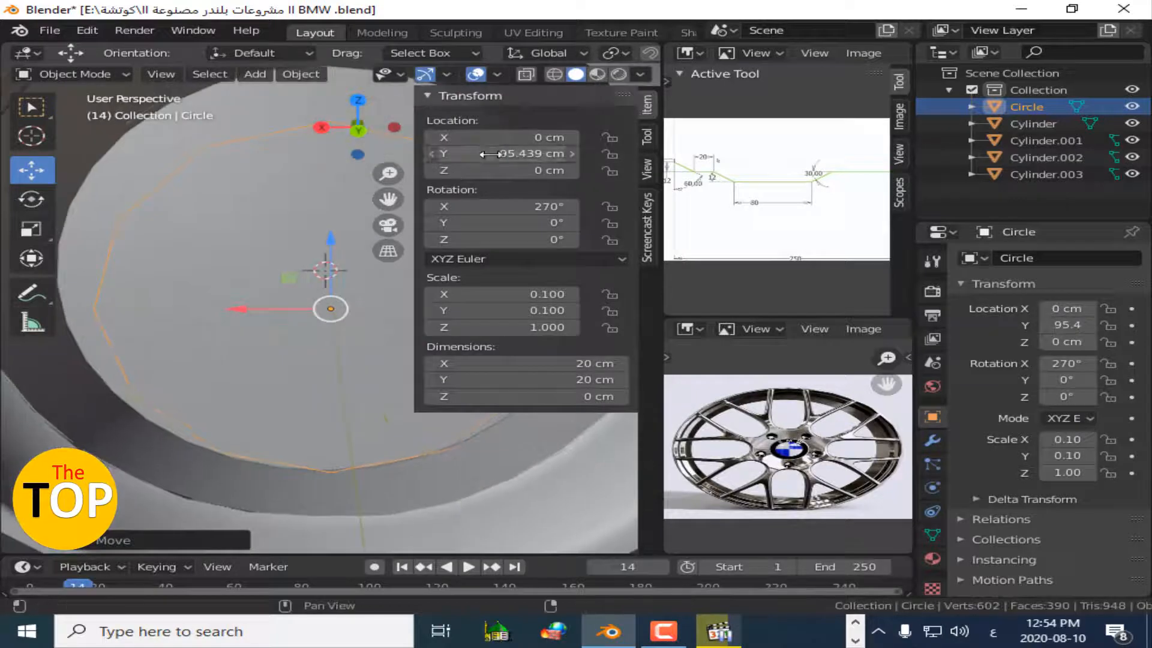
# Try the circle at Y 72 cm, and settle its Y location at 73 cm, just in front of the hub disc.
pyautogui.scroll(3, 408, 195)
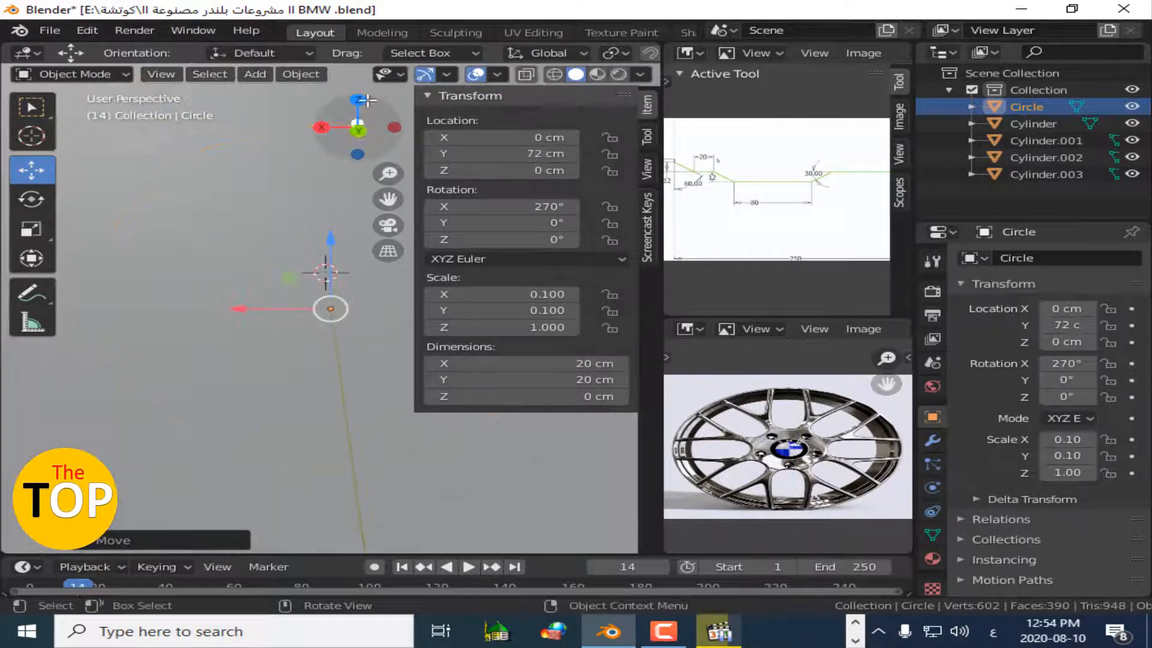
pyautogui.press('n')
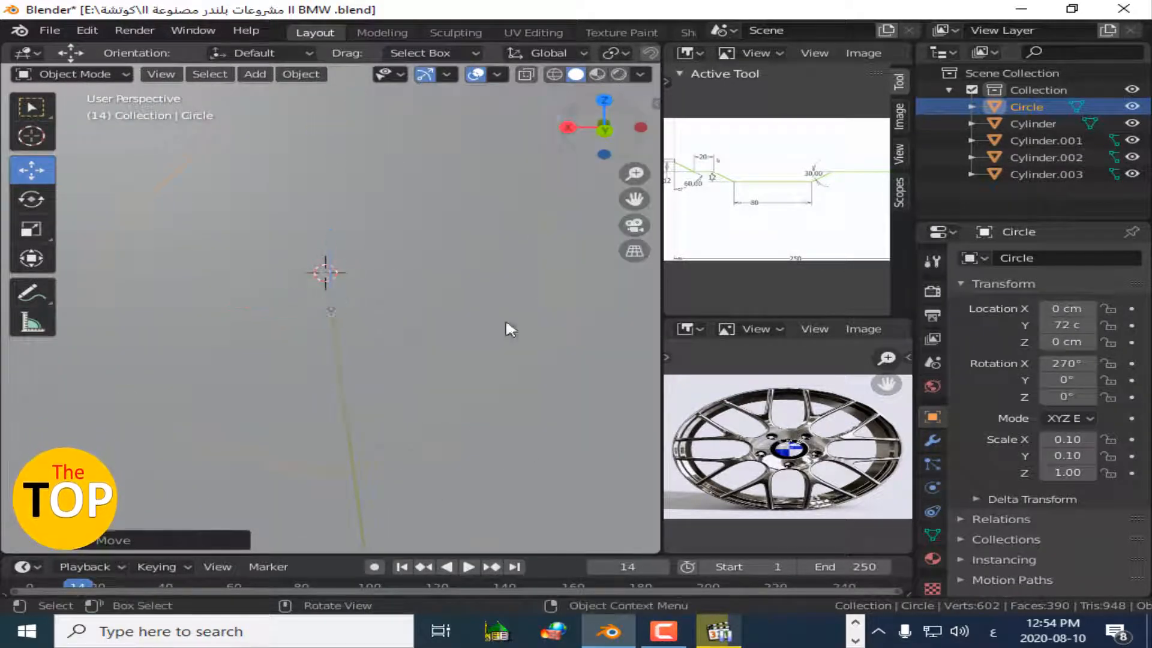
pyautogui.press('n')
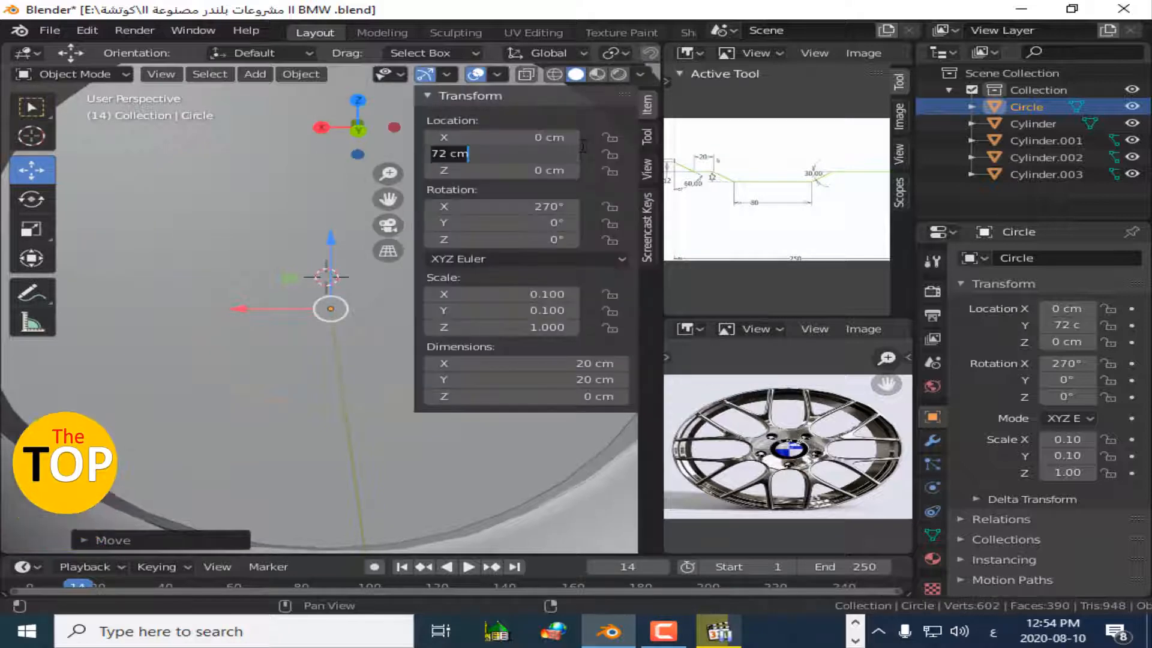
pyautogui.press('Return')
pyautogui.press('n')
pyautogui.moveTo(508, 219); pyautogui.dragTo(432, 258, button='middle')
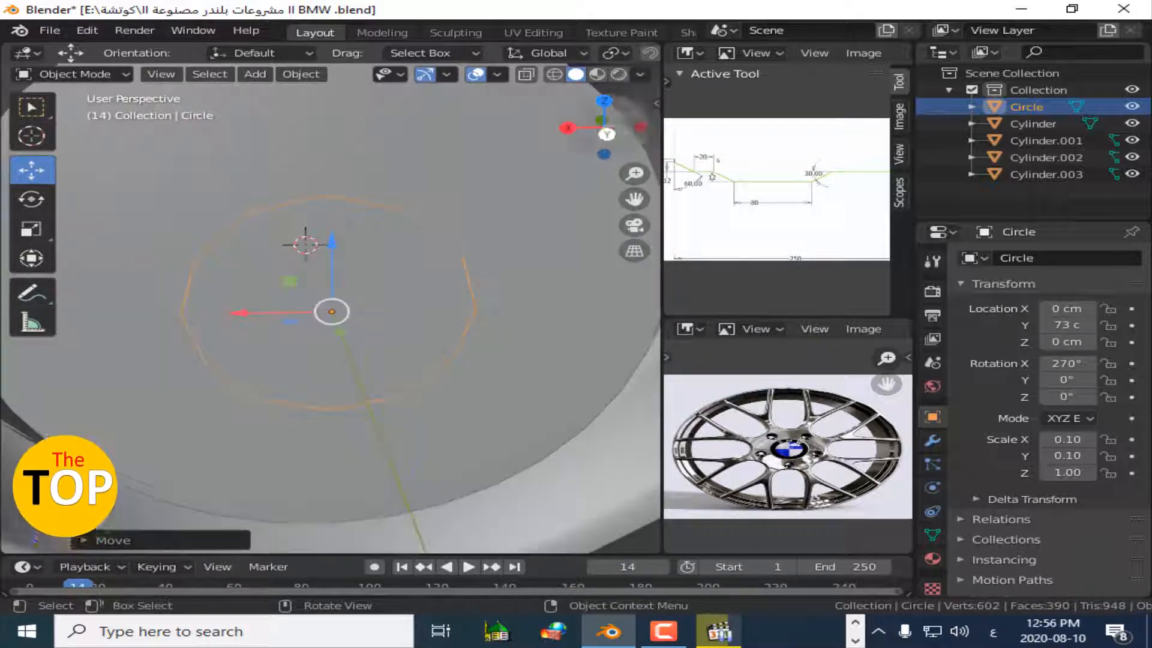
# Extrude all of the circle's vertices in Edit Mode and scale them inward to about 0.79 to form a flat ring.
pyautogui.press('Tab')
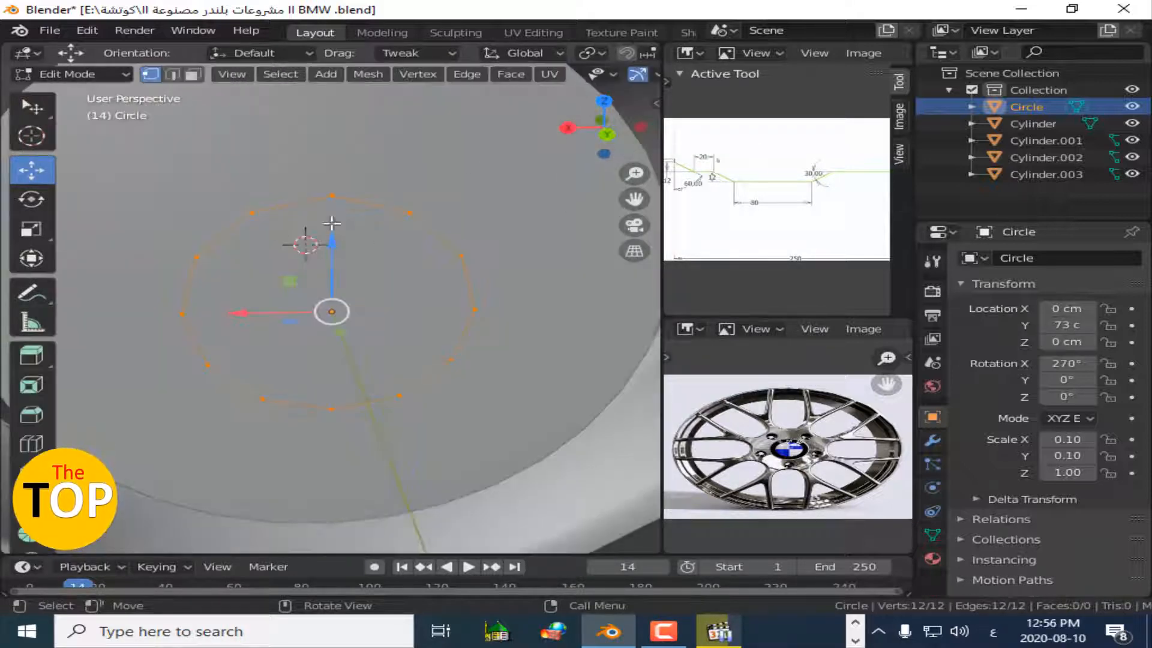
pyautogui.press('e')
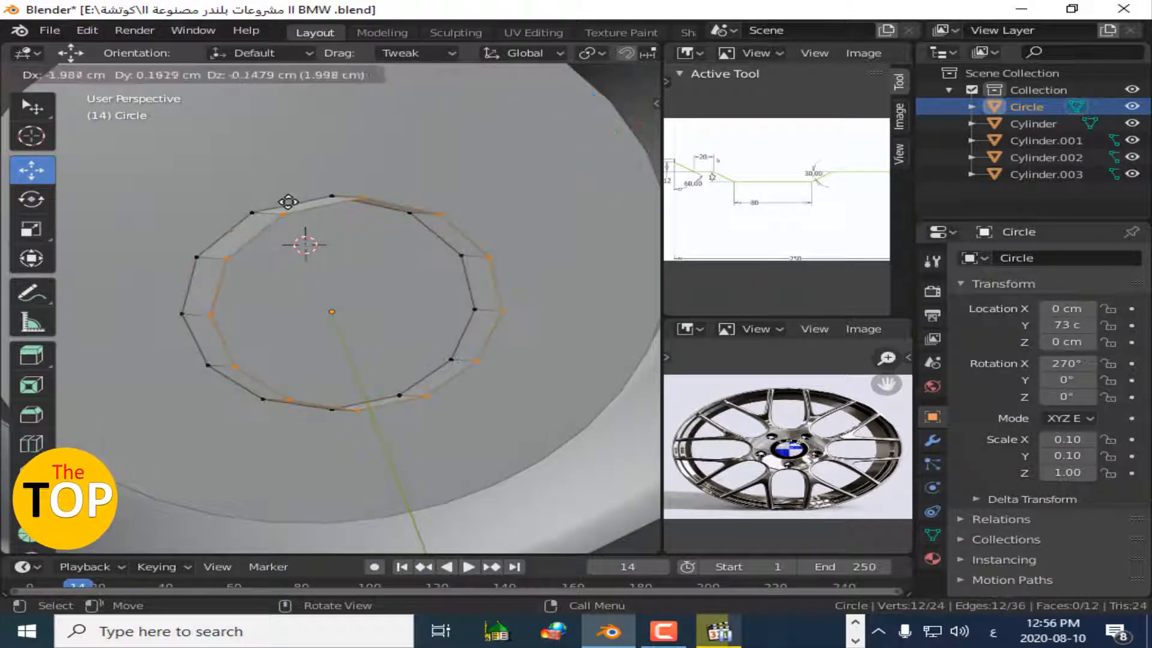
pyautogui.press('s')
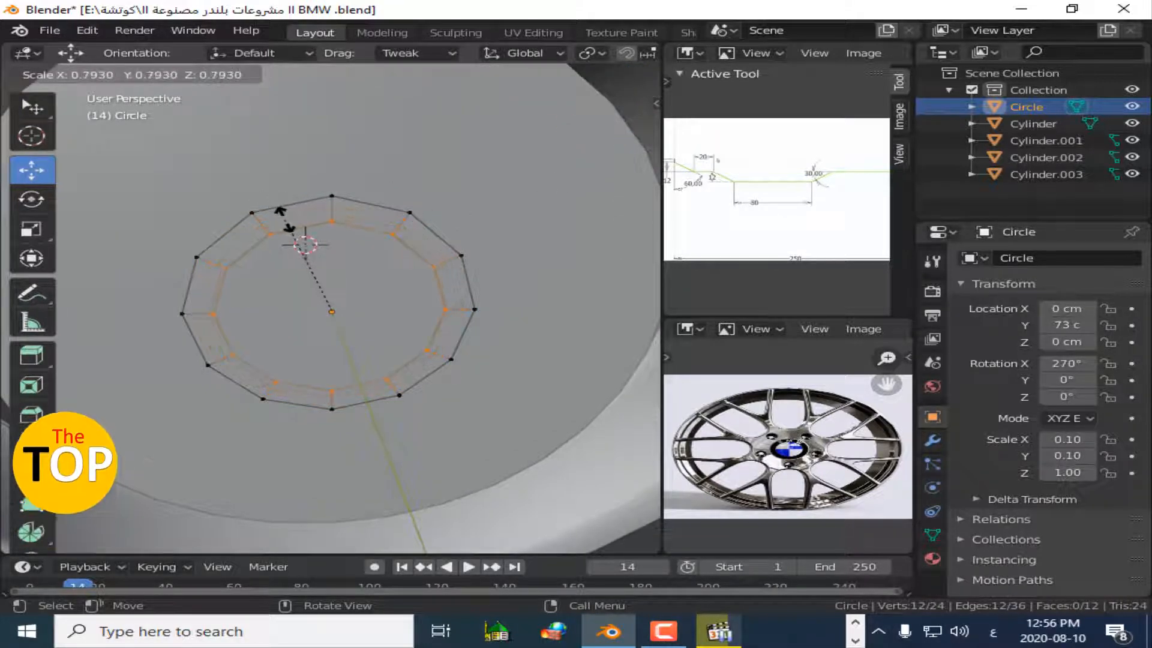
pyautogui.click(285, 217)
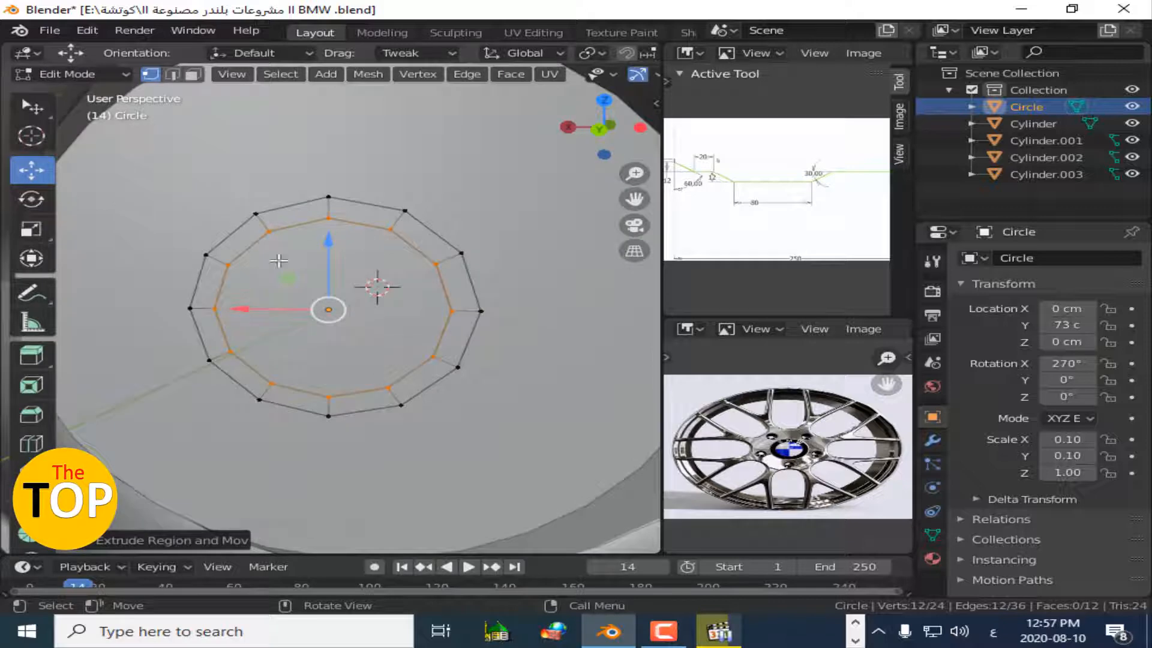
pyautogui.press('Tab')
# Add a Shrinkwrap modifier to the ring and target the front hub disc.
pyautogui.keyDown('shift'); pyautogui.rightClick(351, 210); pyautogui.keyUp('shift')
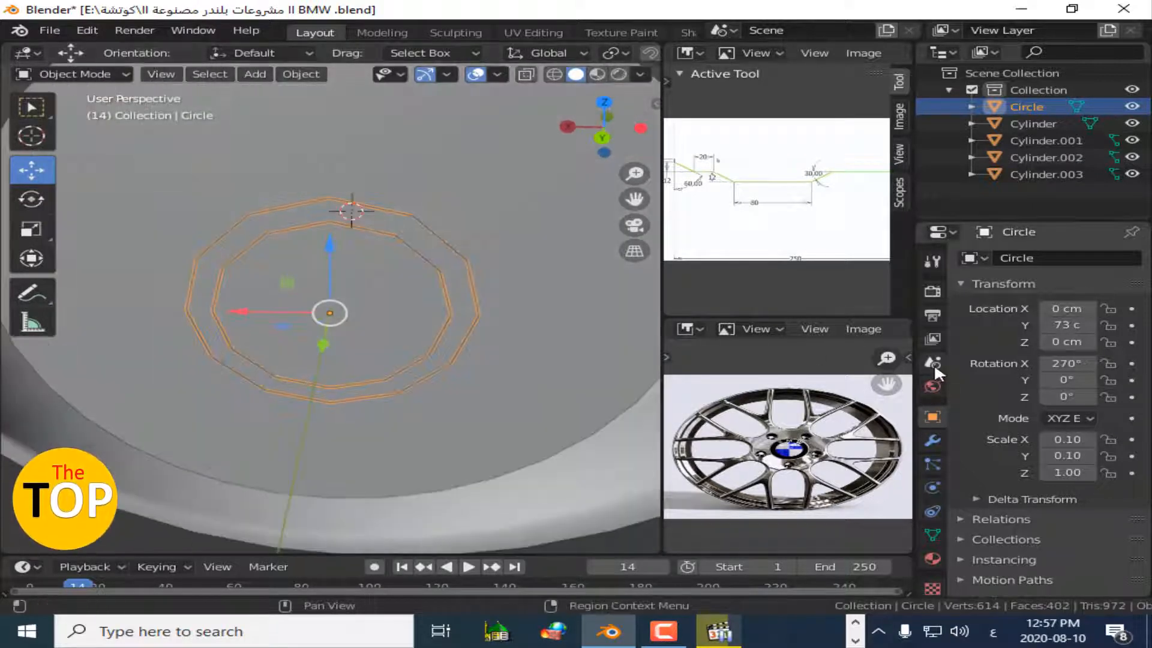
pyautogui.click(932, 441)
pyautogui.click(990, 258)
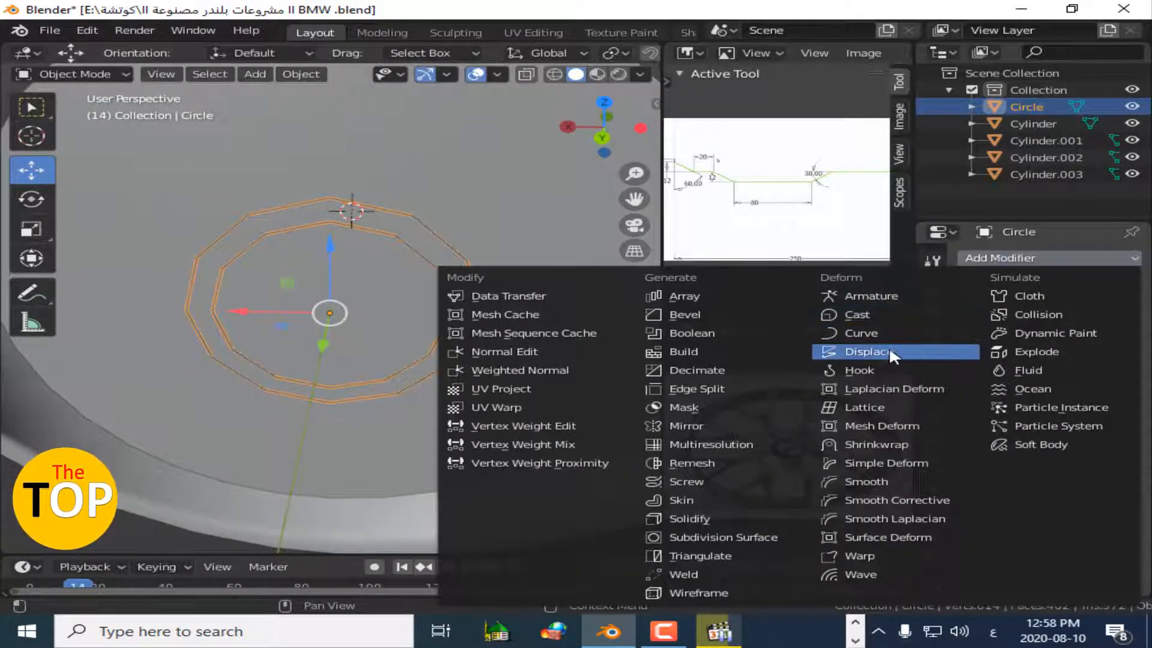
pyautogui.click(868, 445)
pyautogui.press('KP_8')
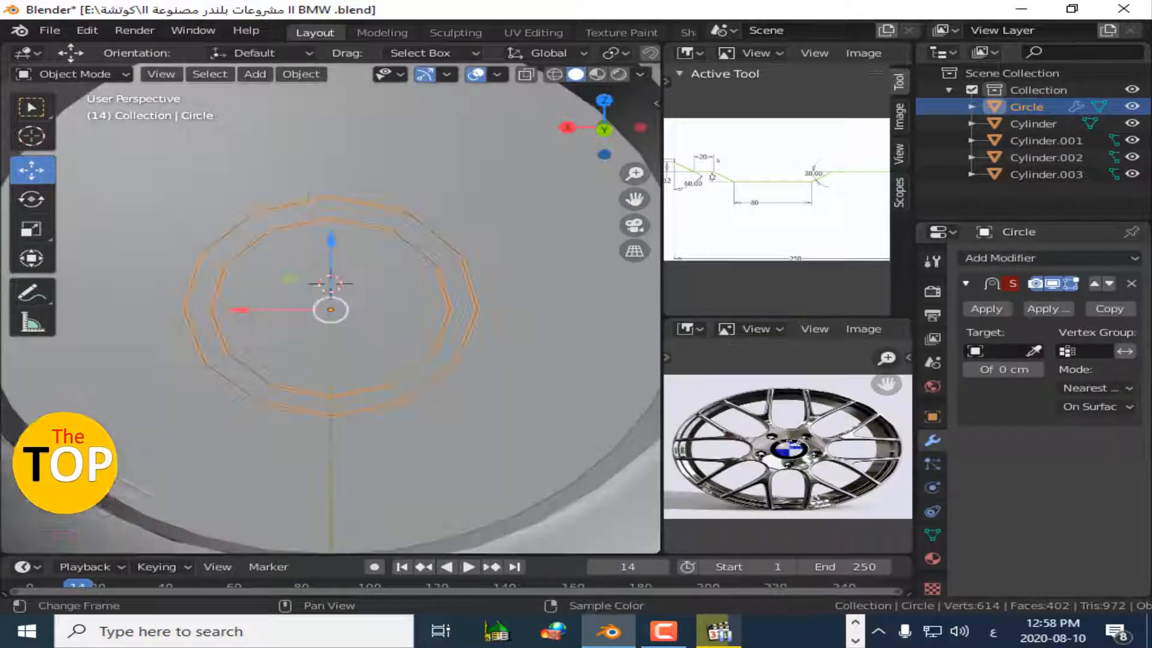
pyautogui.click(1033, 350)
pyautogui.click(494, 189)
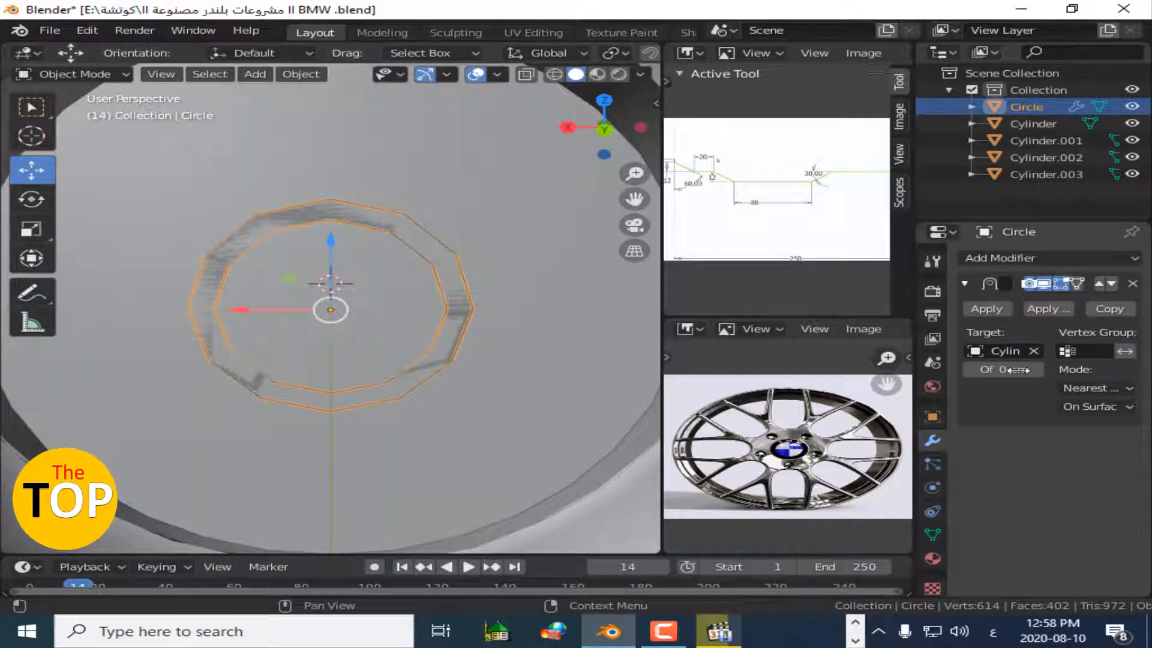
# Set the Shrinkwrap mode to Project along the Y axis and apply the modifier.
pyautogui.click(1088, 388)
pyautogui.click(1028, 416)
pyautogui.click(973, 480)
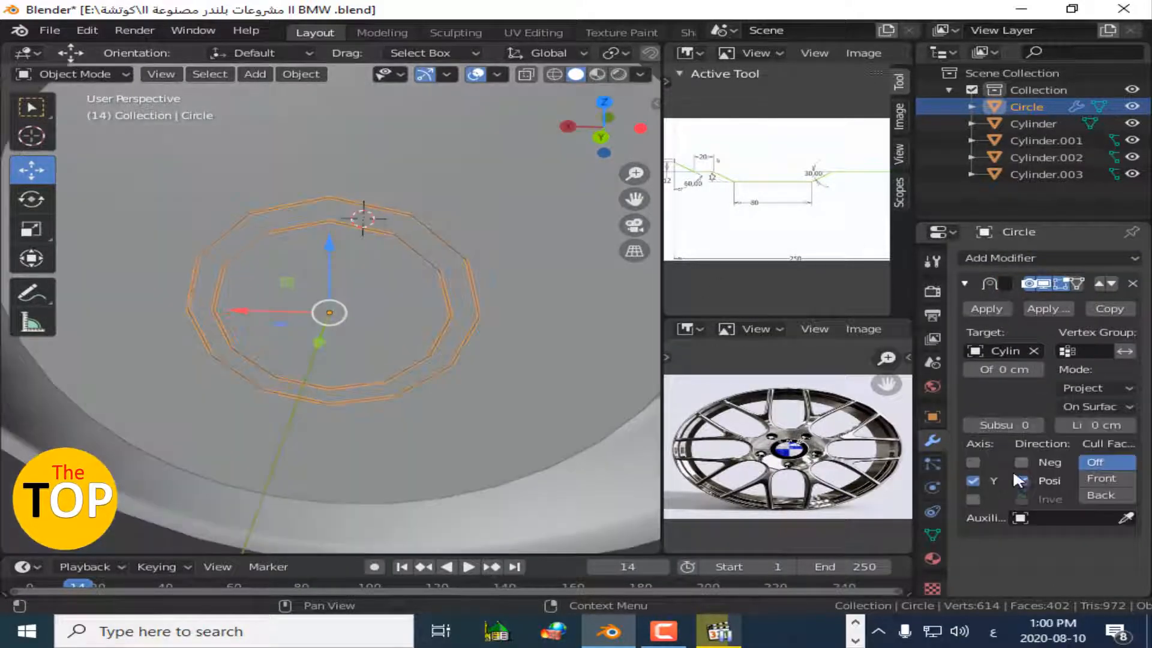
pyautogui.click(987, 309)
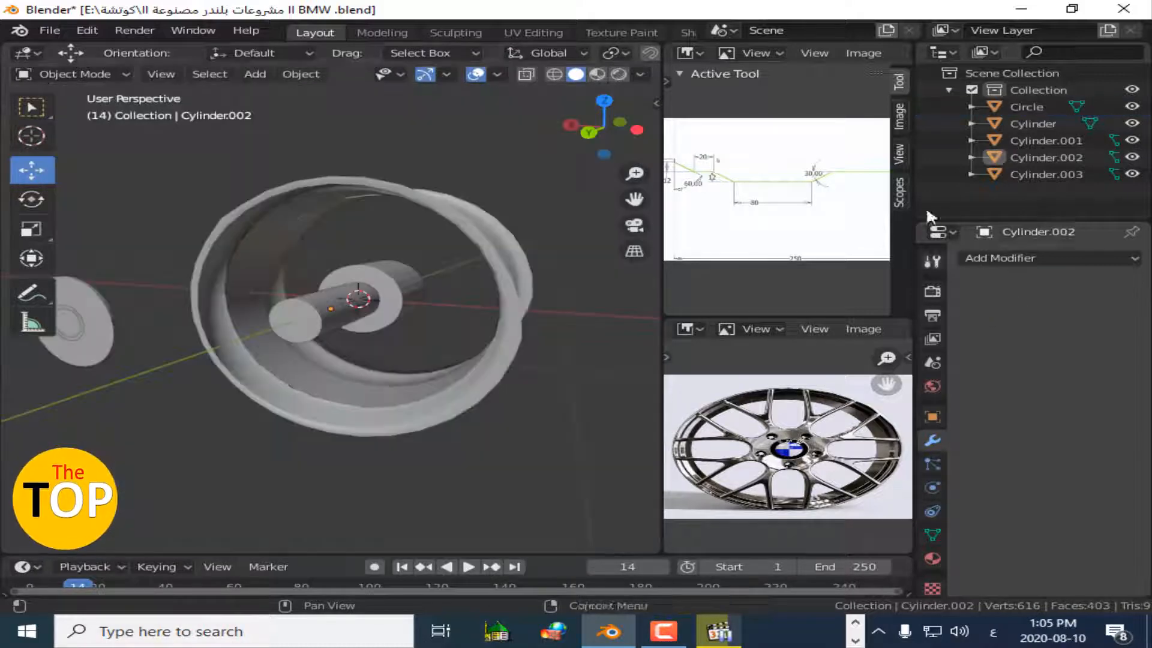
# Add a mesh cylinder and set its dimensions to 23 cm in X, 23 cm in Y and 2 cm in Z.
pyautogui.click(255, 73)
pyautogui.moveTo(285, 93)
pyautogui.click(474, 177)
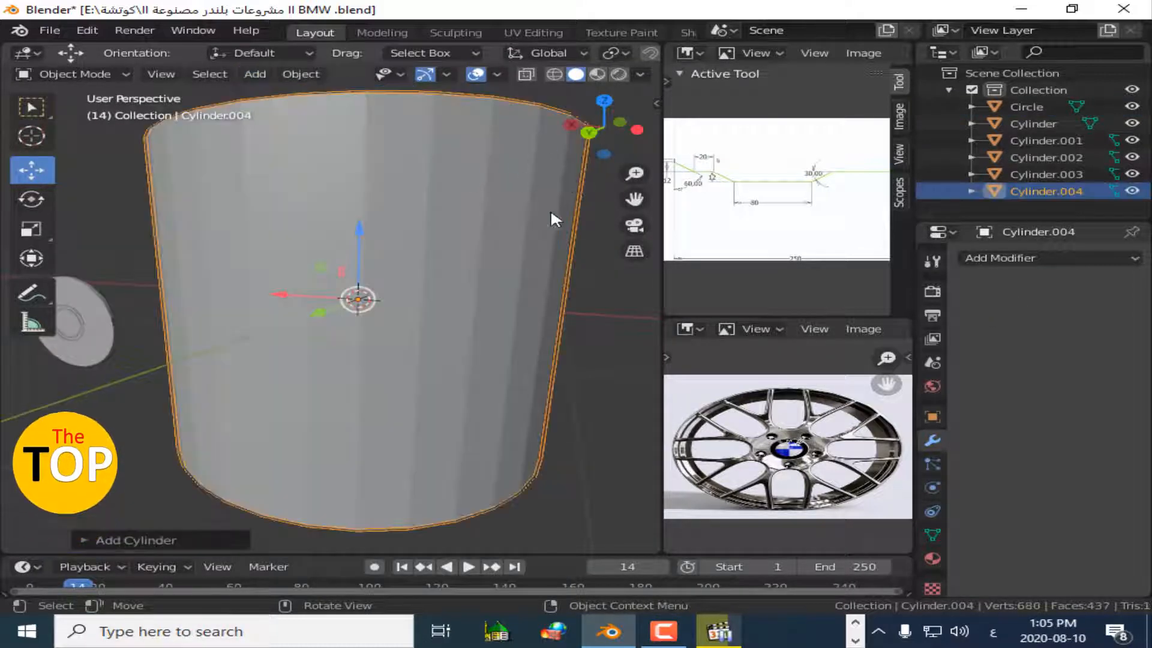
pyautogui.press('n')
pyautogui.doubleClick(600, 363)
pyautogui.write('23')
pyautogui.press('Return')
pyautogui.doubleClick(594, 379)
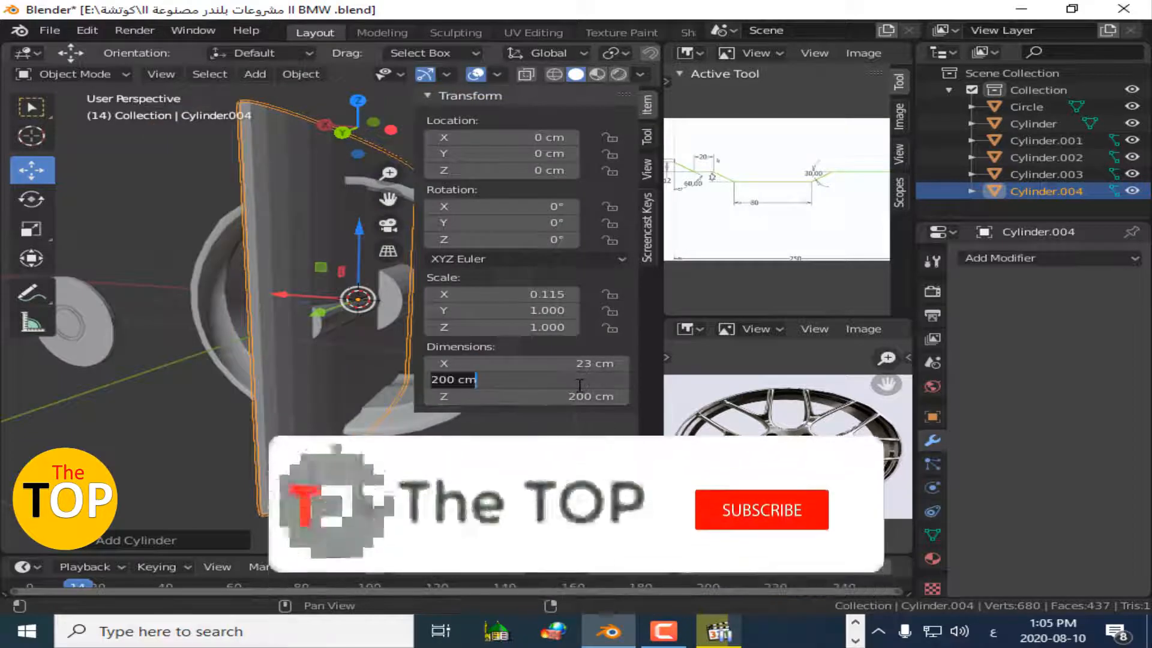
pyautogui.write('23')
pyautogui.press('Tab')
pyautogui.write('2')
pyautogui.press('Return')
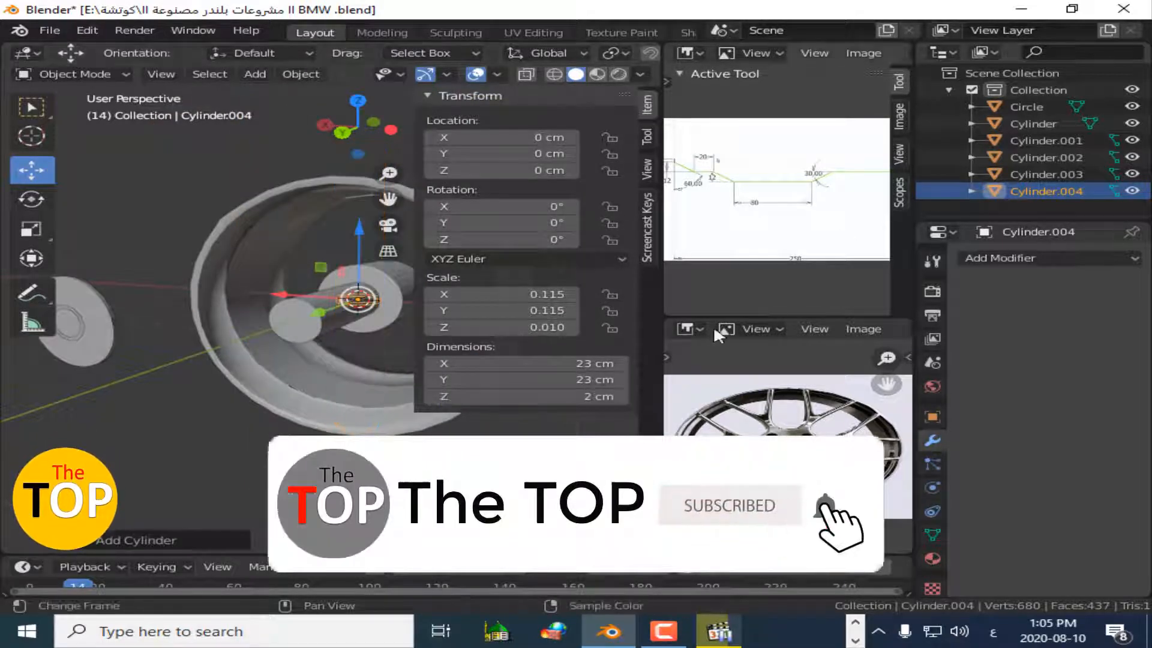
# Rotate the new small disc 270° about X and set its Y location to 71 cm at the shaft's front end.
pyautogui.doubleClick(528, 206)
pyautogui.write('270')
pyautogui.press('Return')
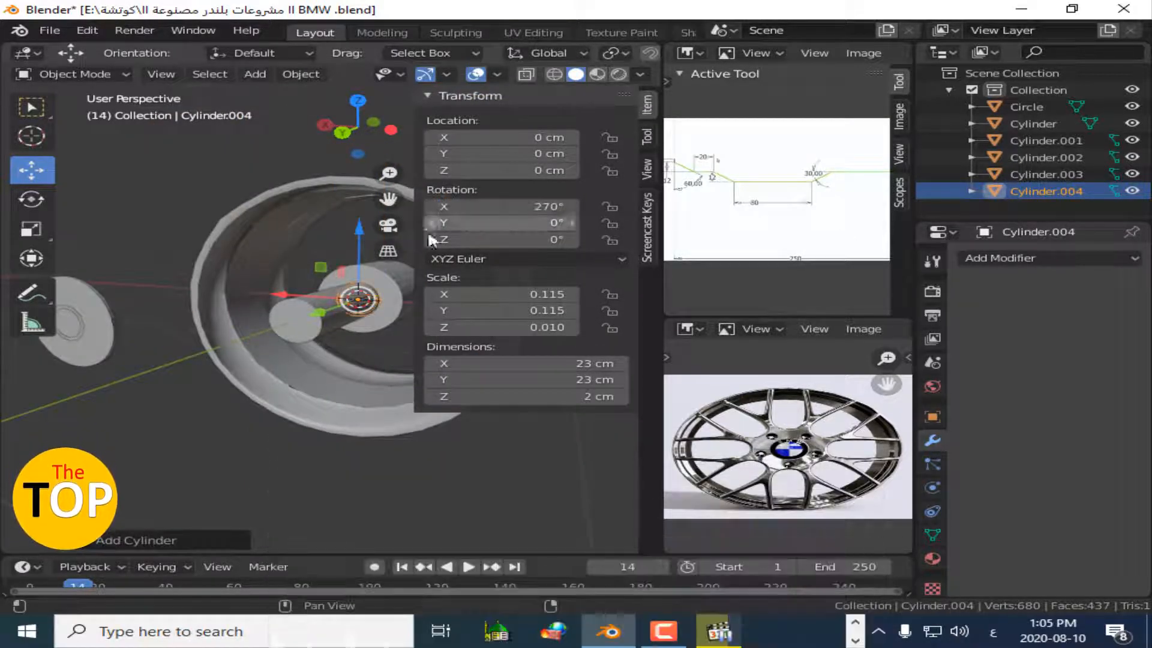
pyautogui.write('71')
pyautogui.press('Return')
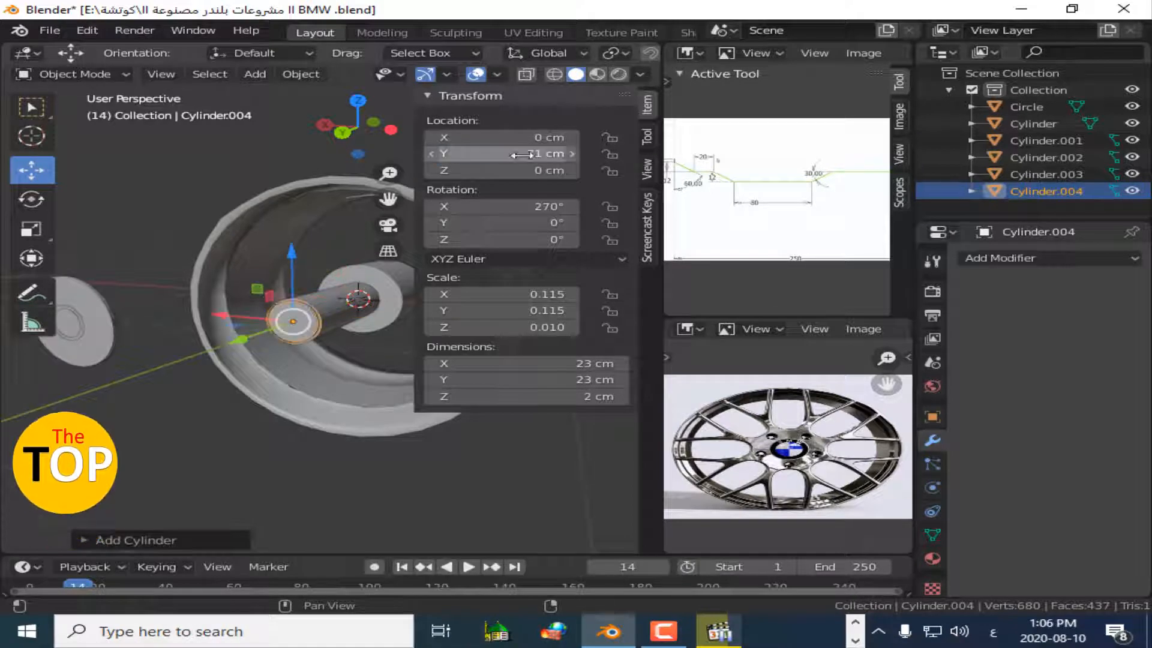
pyautogui.press('KP_Decimal')
pyautogui.press('n')
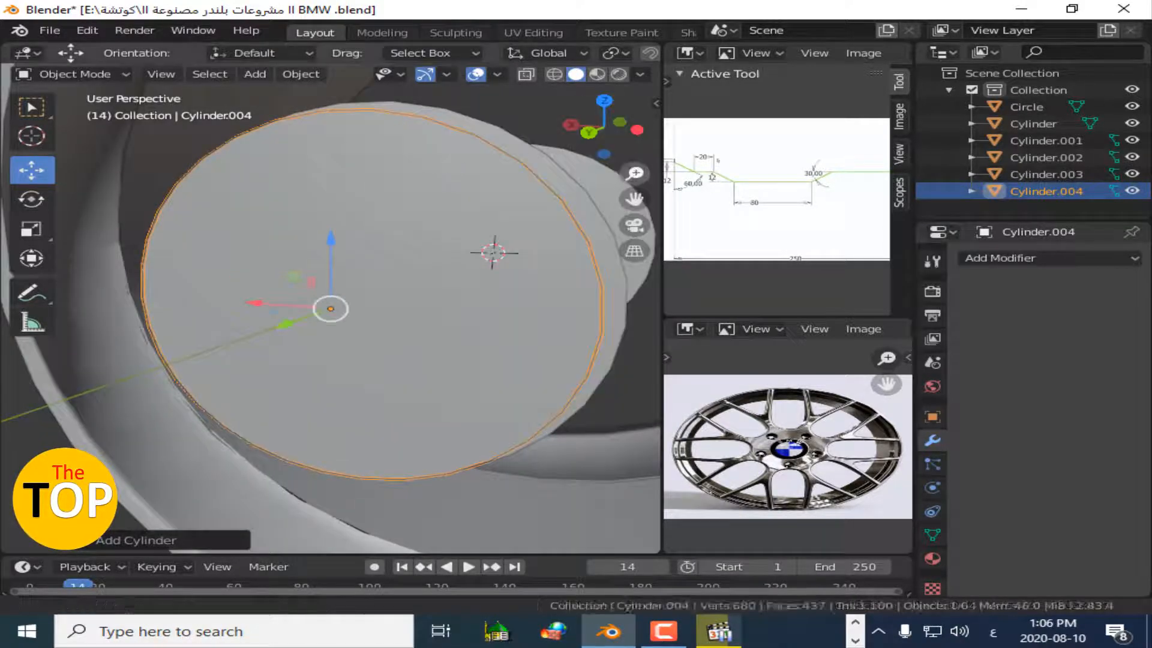
# Try to move the large hub disc and its ring to X 0 cm and Y 73 cm with both selected.
pyautogui.scroll(-2, 602, 122)
pyautogui.moveTo(601, 122); pyautogui.dragTo(497, 252)
pyautogui.scroll(-7, 494, 297)
pyautogui.click(460, 361)
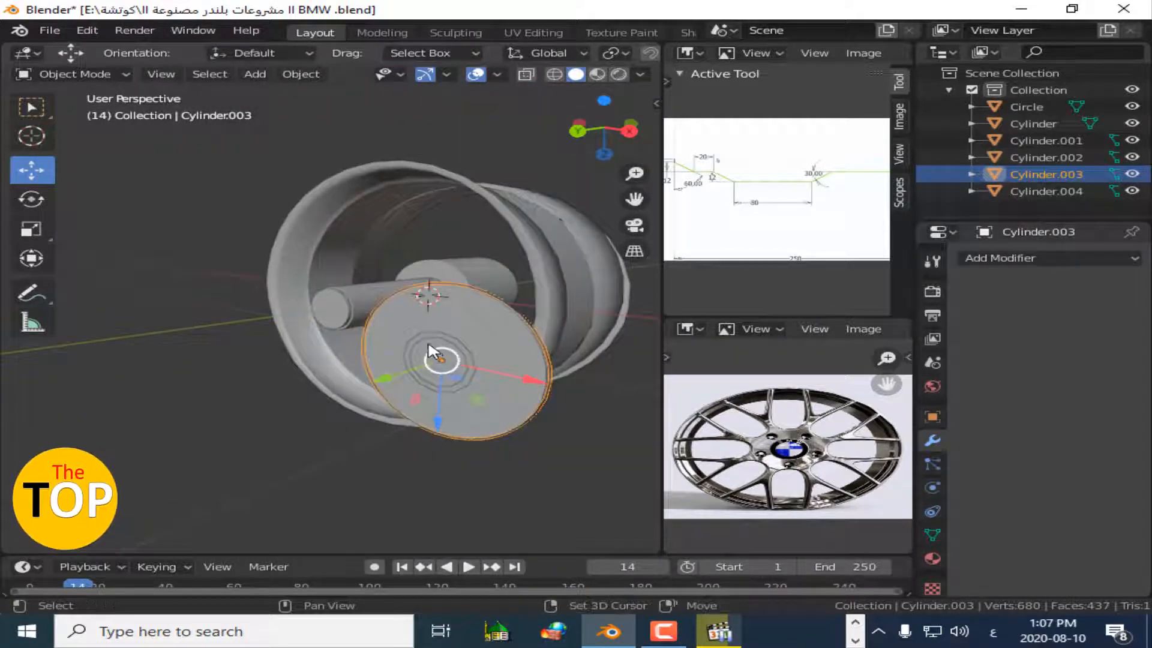
pyautogui.click(431, 351)
pyautogui.press('n')
pyautogui.click(528, 148)
pyautogui.write('73')
pyautogui.press('Return')
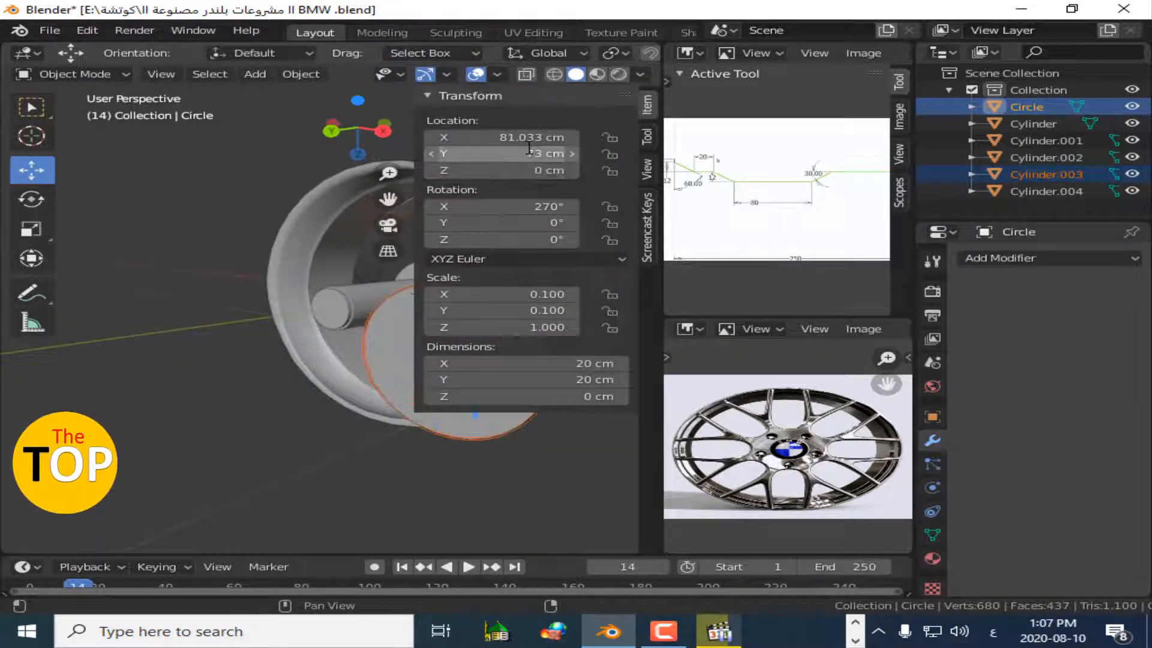
pyautogui.write('0')
pyautogui.press('Return')
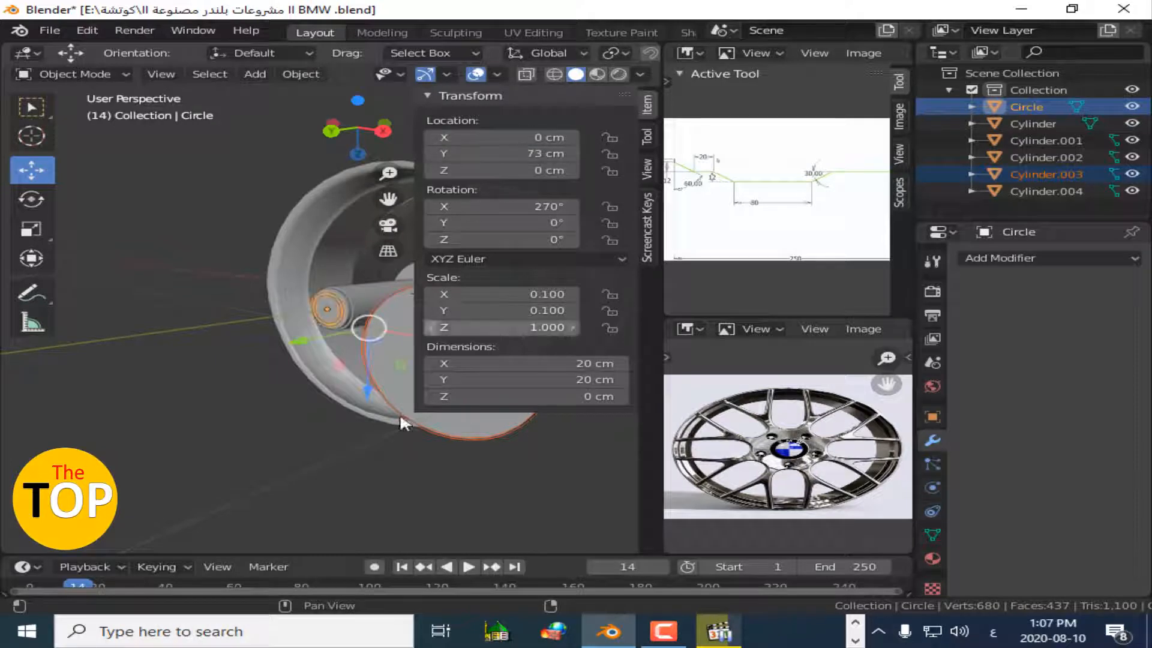
# Undo the ring's location changes and the combined selection.
pyautogui.moveTo(354, 131); pyautogui.dragTo(356, 133)
pyautogui.hotkey('ctrl', 'z')
pyautogui.hotkey('ctrl', 'z')
pyautogui.hotkey('ctrl', 'z')
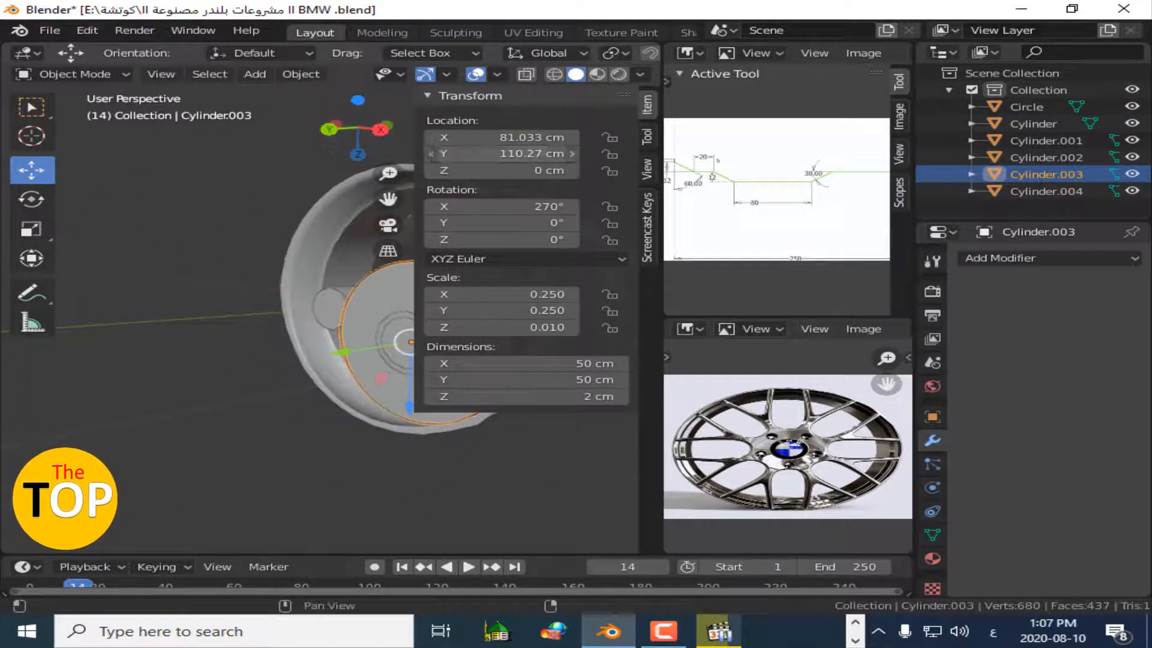
# Move the 50 cm hub disc alone to Y 73 cm and X 0 cm.
pyautogui.press('Return')
pyautogui.doubleClick(566, 135)
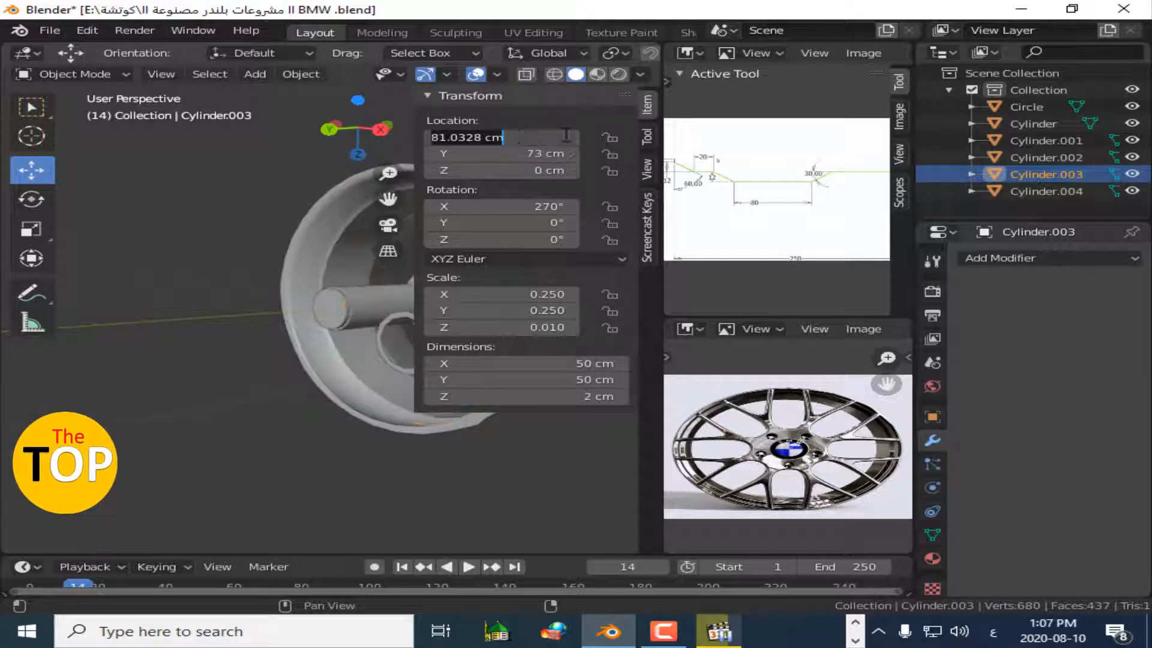
pyautogui.write('0')
pyautogui.press('Return')
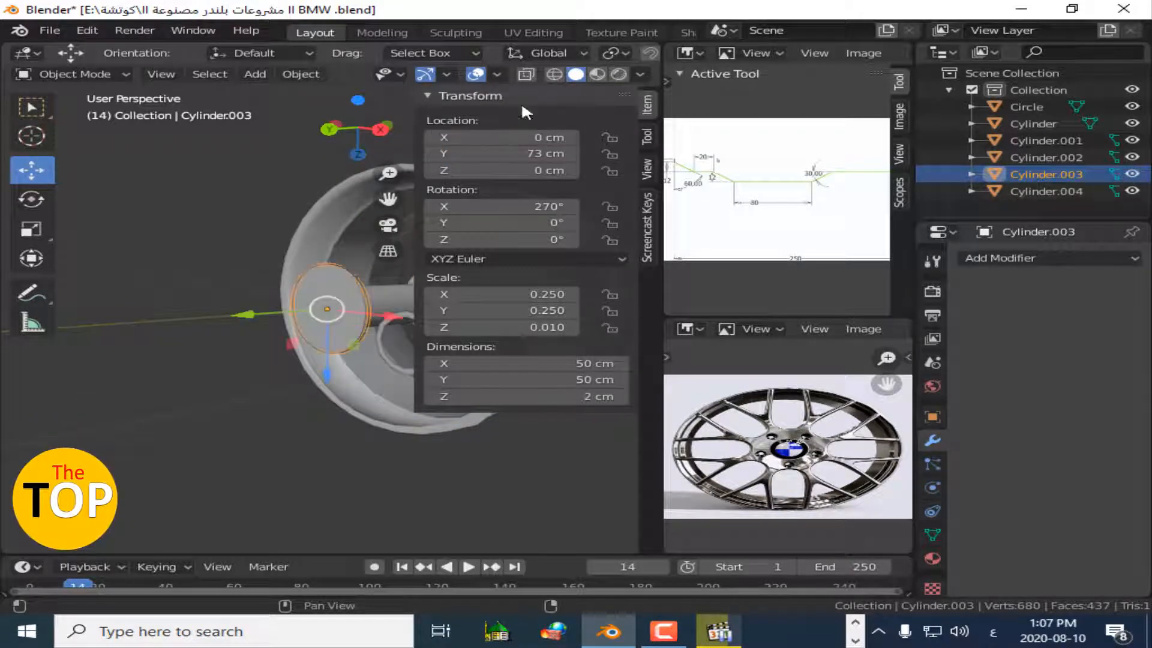
# Place the ring at X 0 cm and Y 73 cm as well, and check its centring along the Y axis.
pyautogui.click(384, 354)
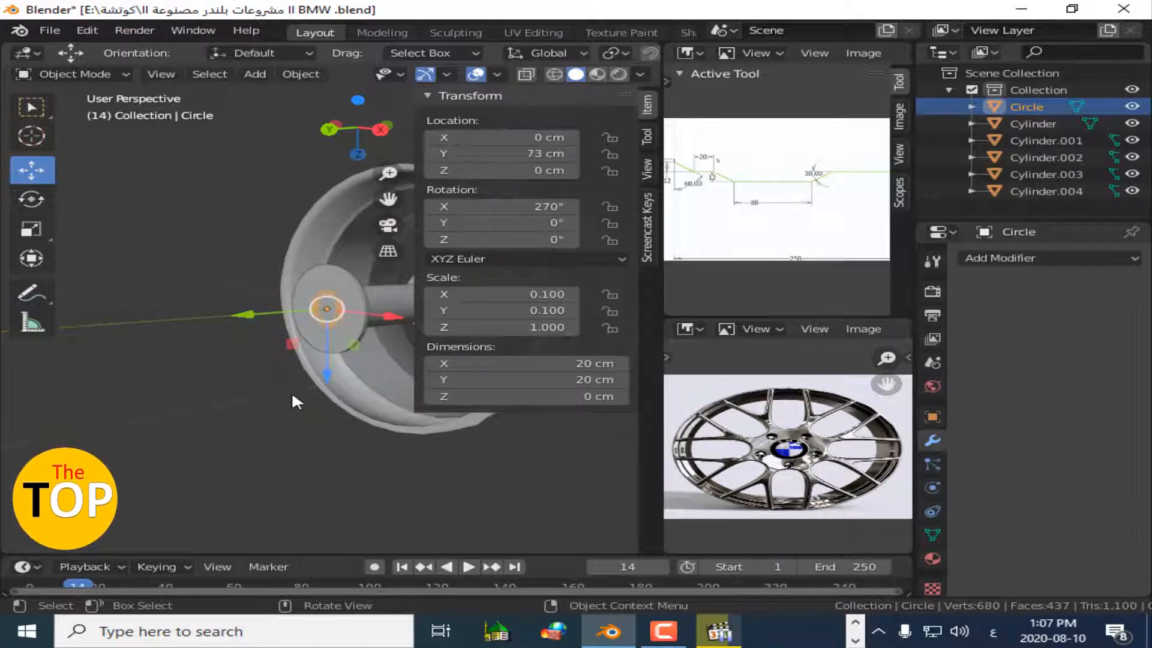
pyautogui.click(358, 128)
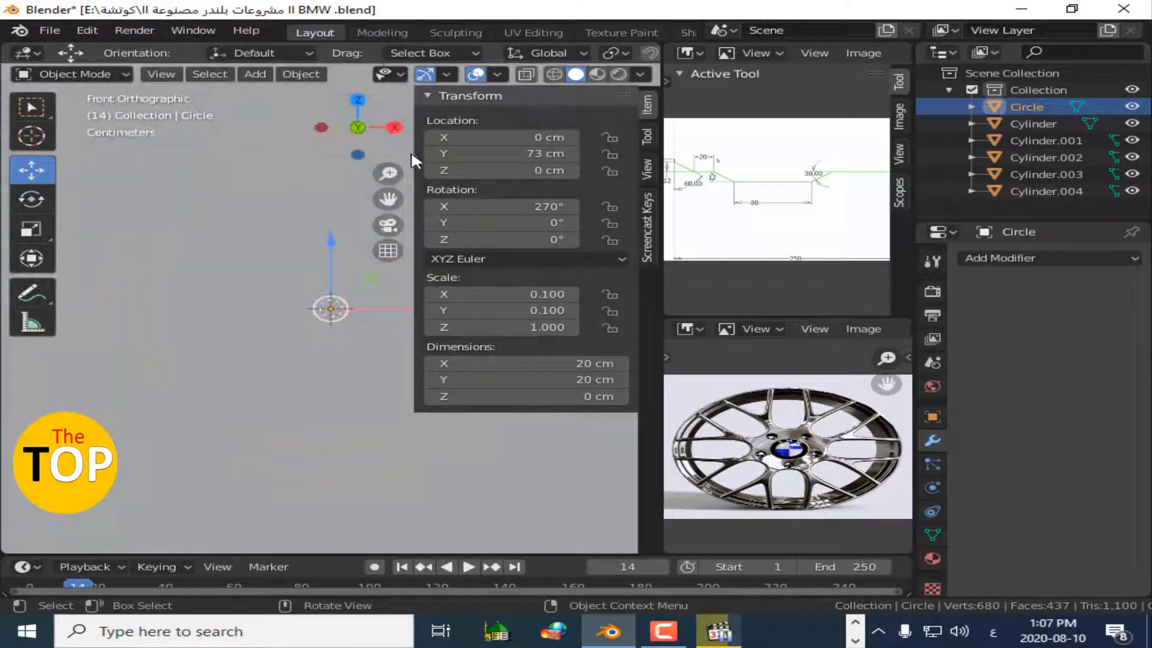
pyautogui.click(324, 126)
pyautogui.press('b')
pyautogui.press('Escape')
pyautogui.press('n')
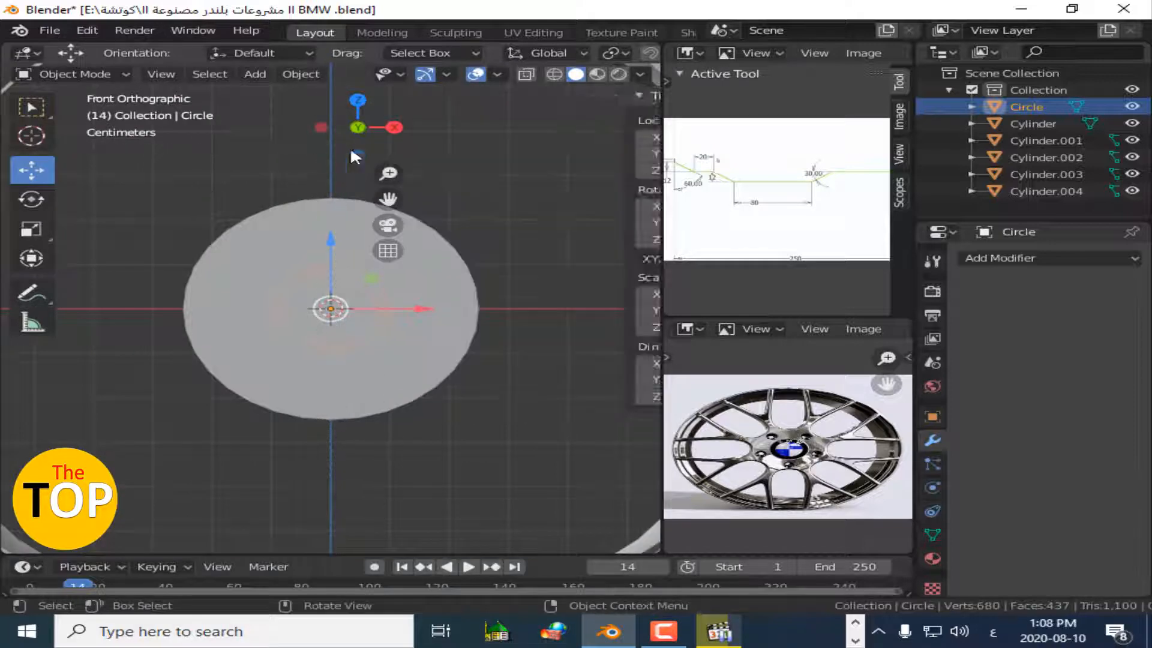
# Examine from the side how the shaft, the large hub disc and the small front disc overlap, selecting each part in turn.
pyautogui.moveTo(604, 127); pyautogui.dragTo(717, 144)
pyautogui.click(343, 270)
pyautogui.click(341, 269)
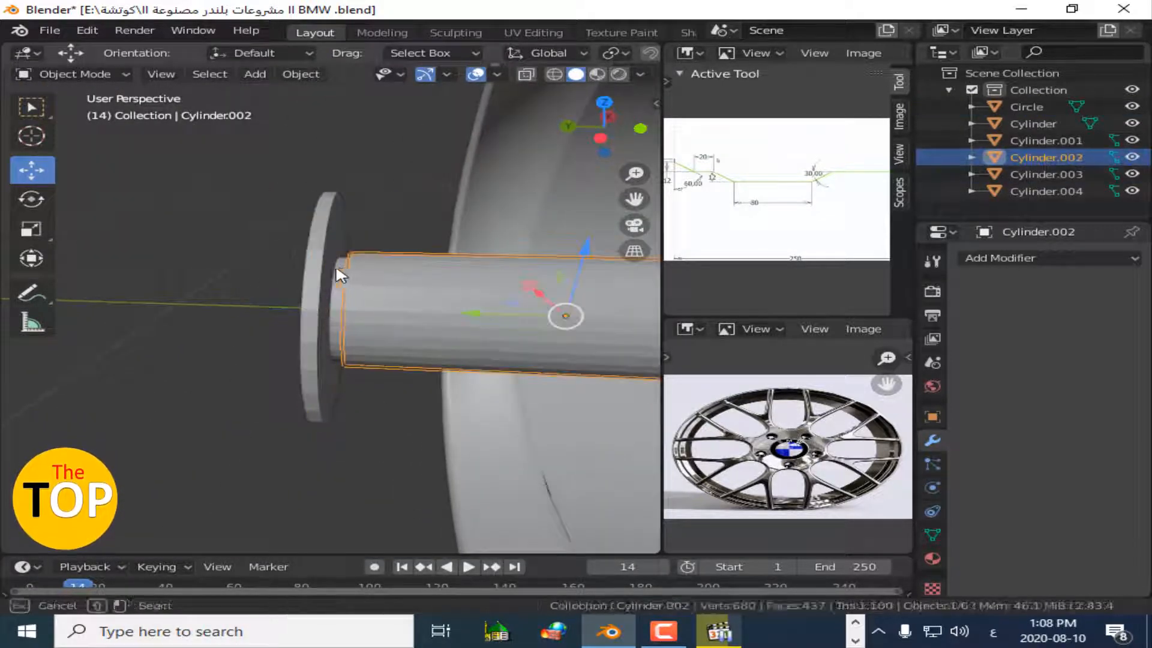
pyautogui.click(345, 279)
pyautogui.click(352, 276)
pyautogui.click(1071, 143)
pyautogui.click(1067, 174)
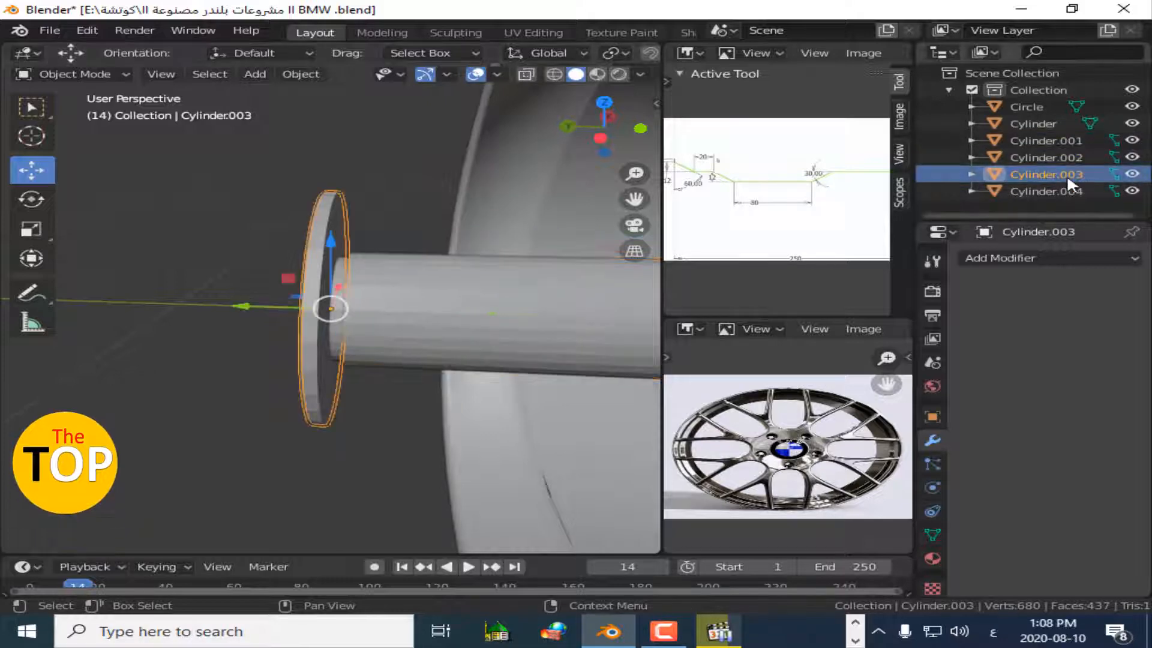
pyautogui.click(1013, 191)
pyautogui.press('KP_Decimal')
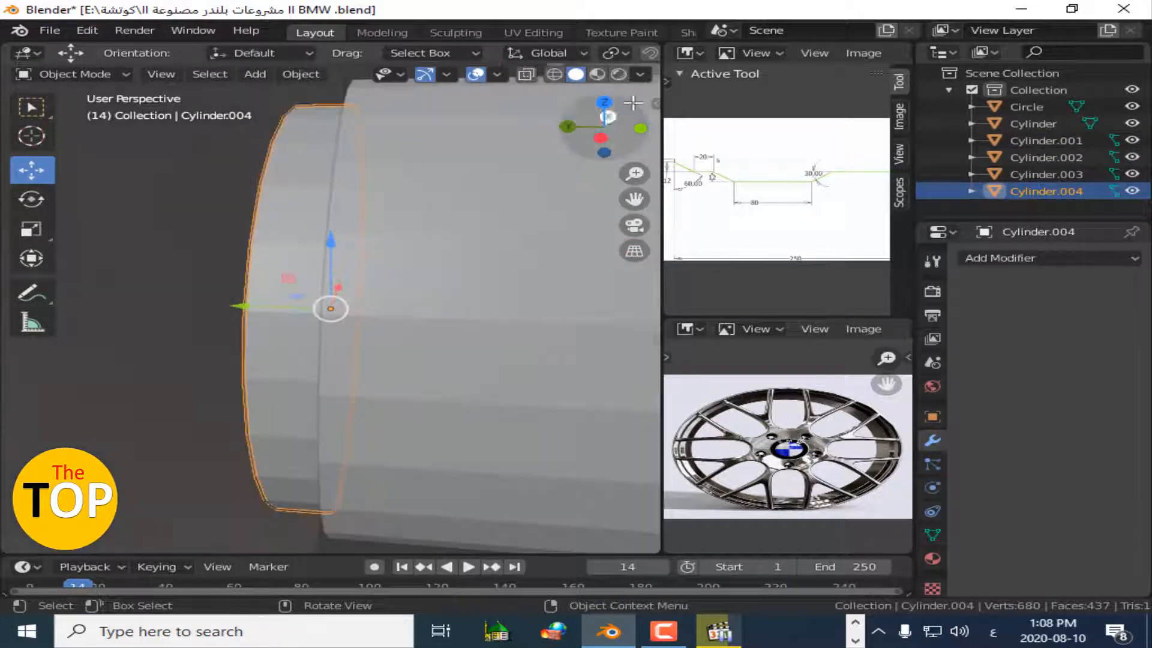
pyautogui.moveTo(522, 211); pyautogui.dragTo(546, 211, button='middle')
# Try the large hub disc at Y 72 cm, and return its Y location to 73 cm.
pyautogui.click(150, 258)
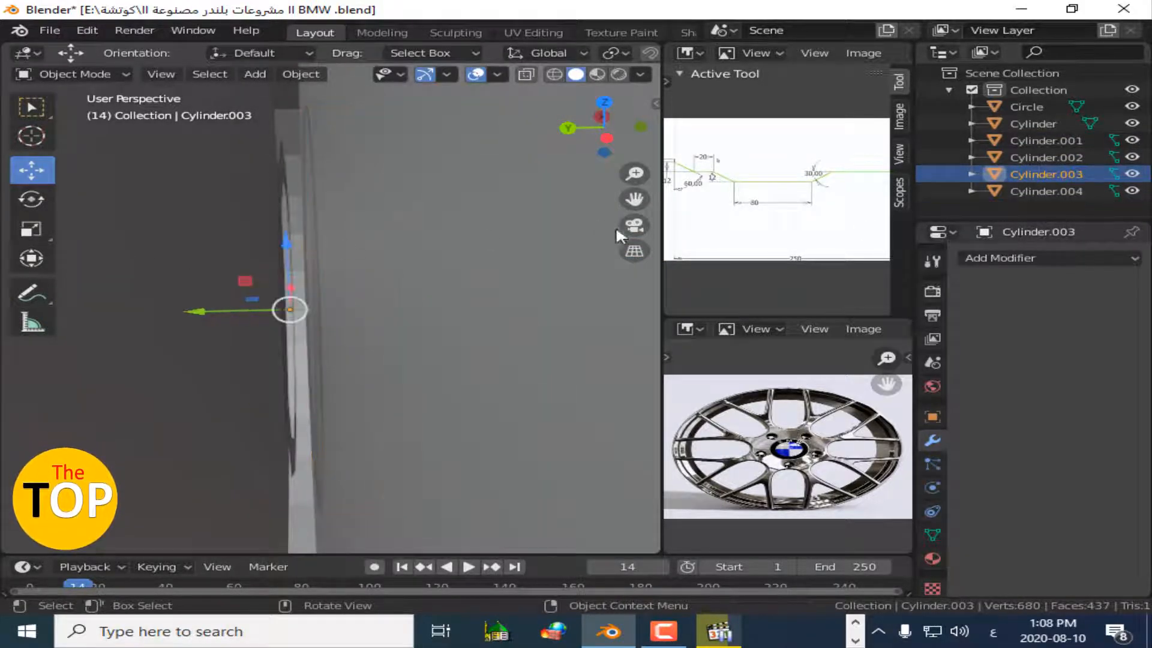
pyautogui.press('n')
pyautogui.click(570, 154)
pyautogui.click(432, 154)
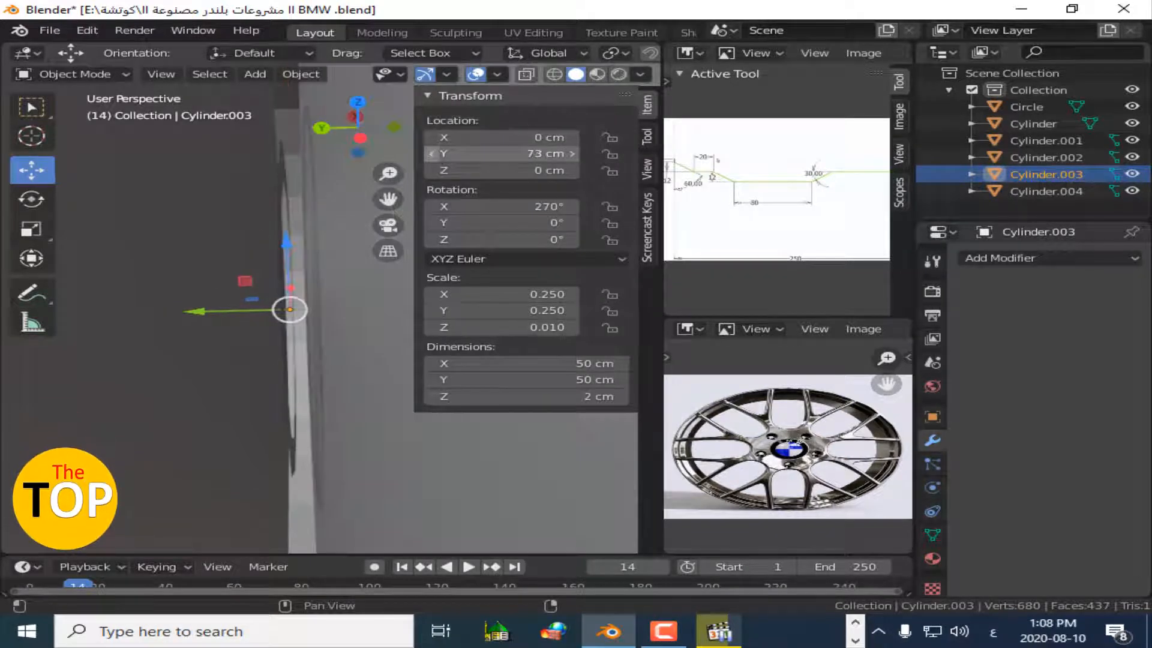
pyautogui.click(432, 155)
pyautogui.moveTo(366, 210); pyautogui.dragTo(363, 241, button='middle')
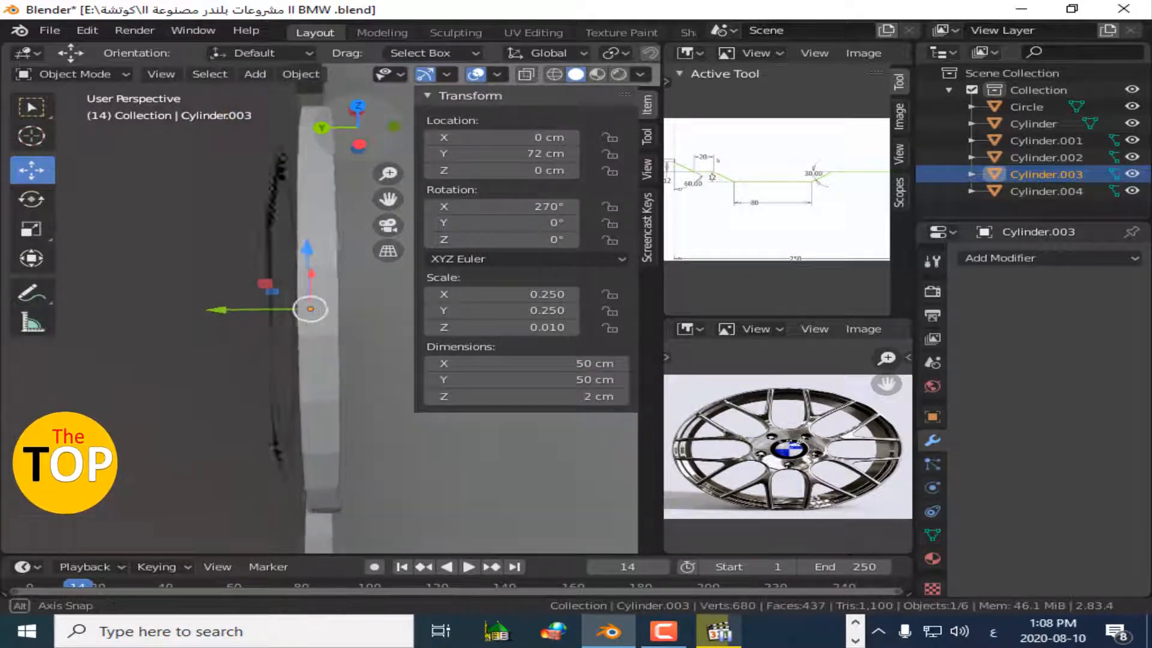
pyautogui.click(574, 154)
pyautogui.moveTo(335, 180); pyautogui.dragTo(510, 174, button='middle')
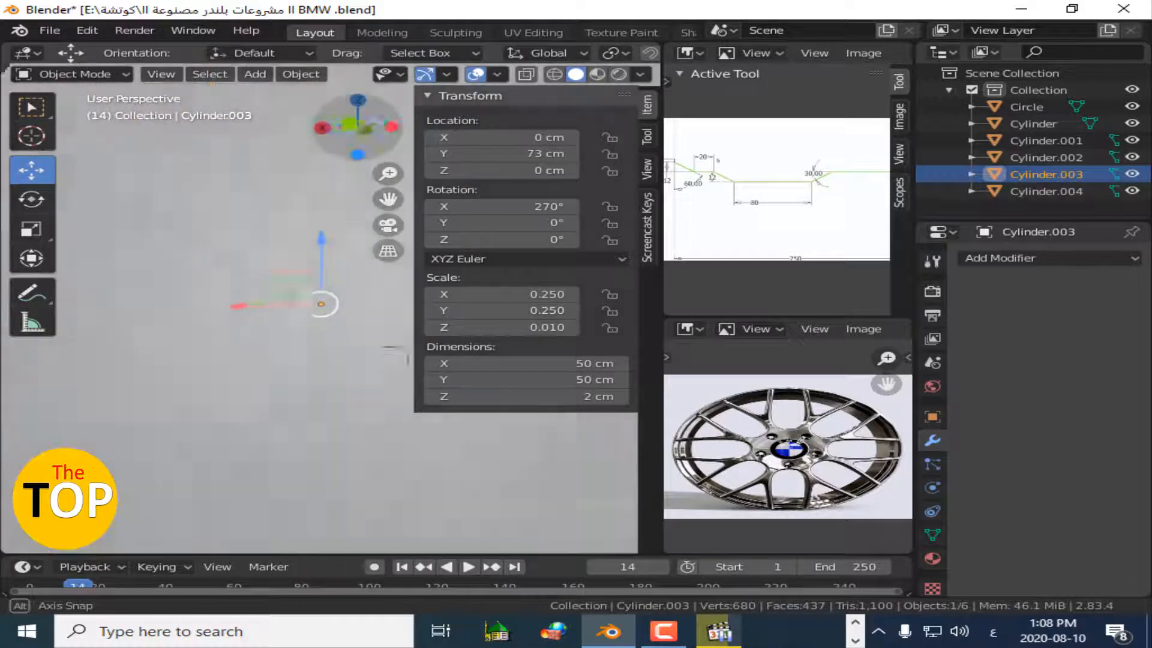
pyautogui.press('n')
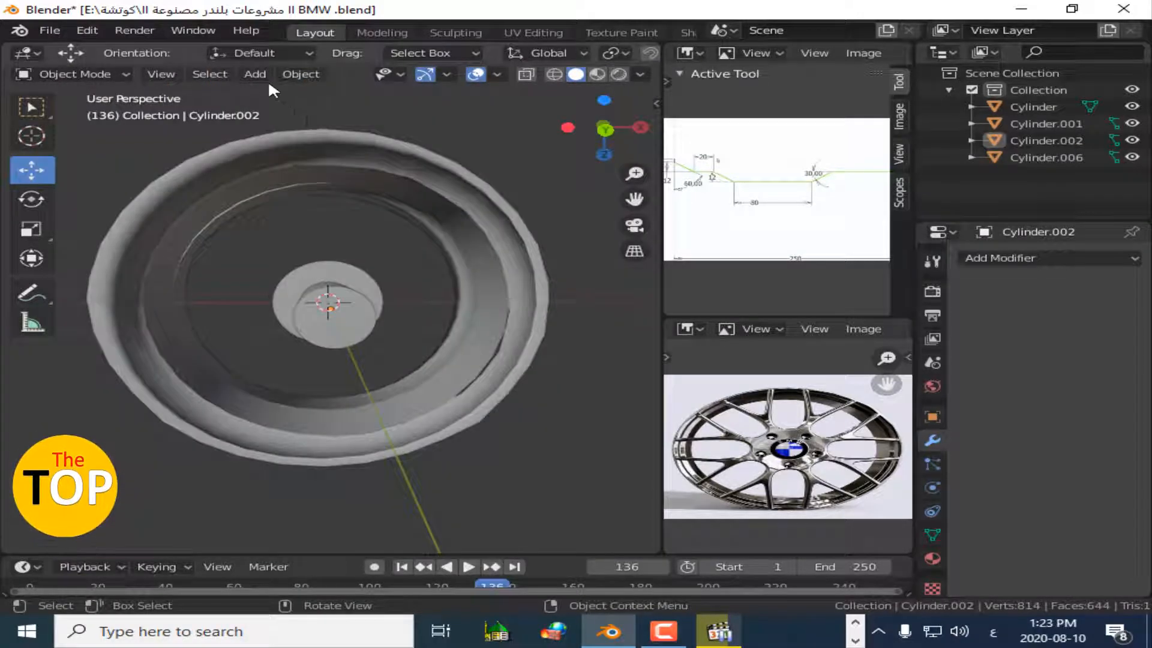
# Add a mesh cylinder and set its dimensions to 50 cm in X, 50 cm in Y and 2 cm in Z.
pyautogui.click(255, 74)
pyautogui.moveTo(312, 93)
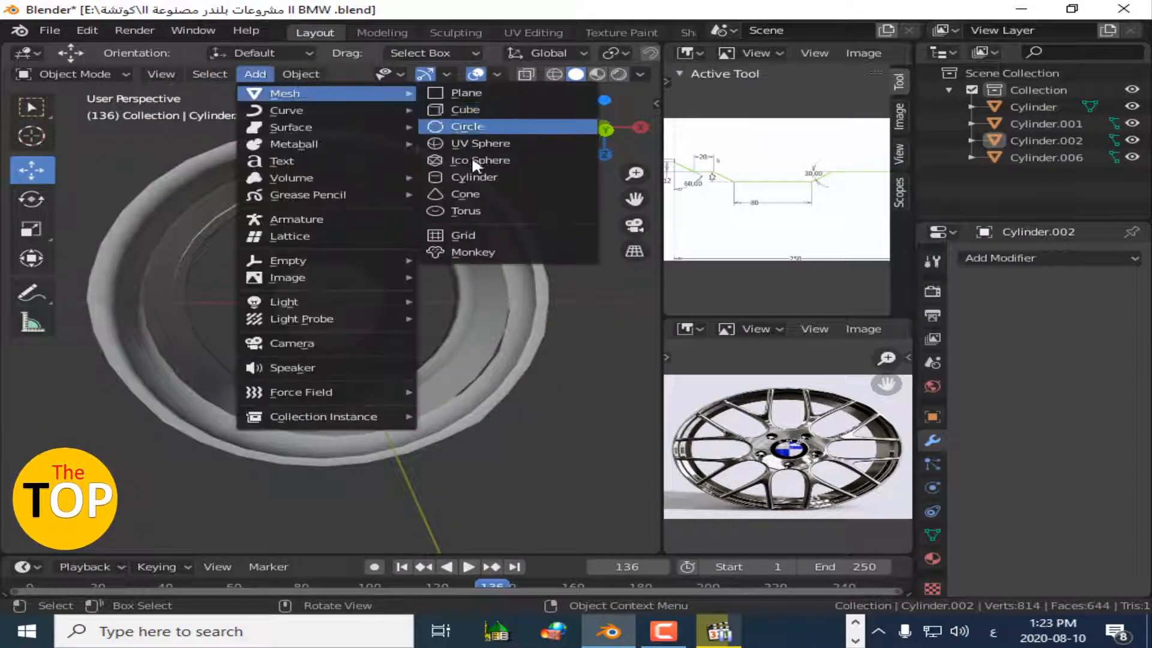
pyautogui.click(474, 177)
pyautogui.press('n')
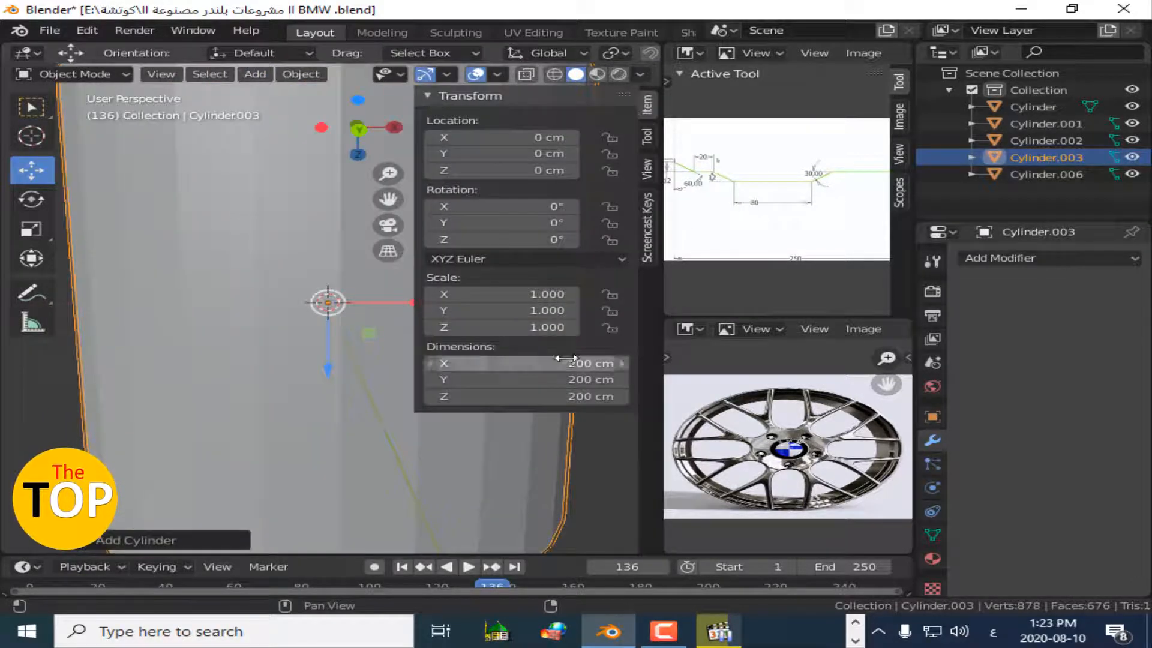
pyautogui.click(566, 359)
pyautogui.write('50')
pyautogui.press('Return')
pyautogui.write('50')
pyautogui.press('Return')
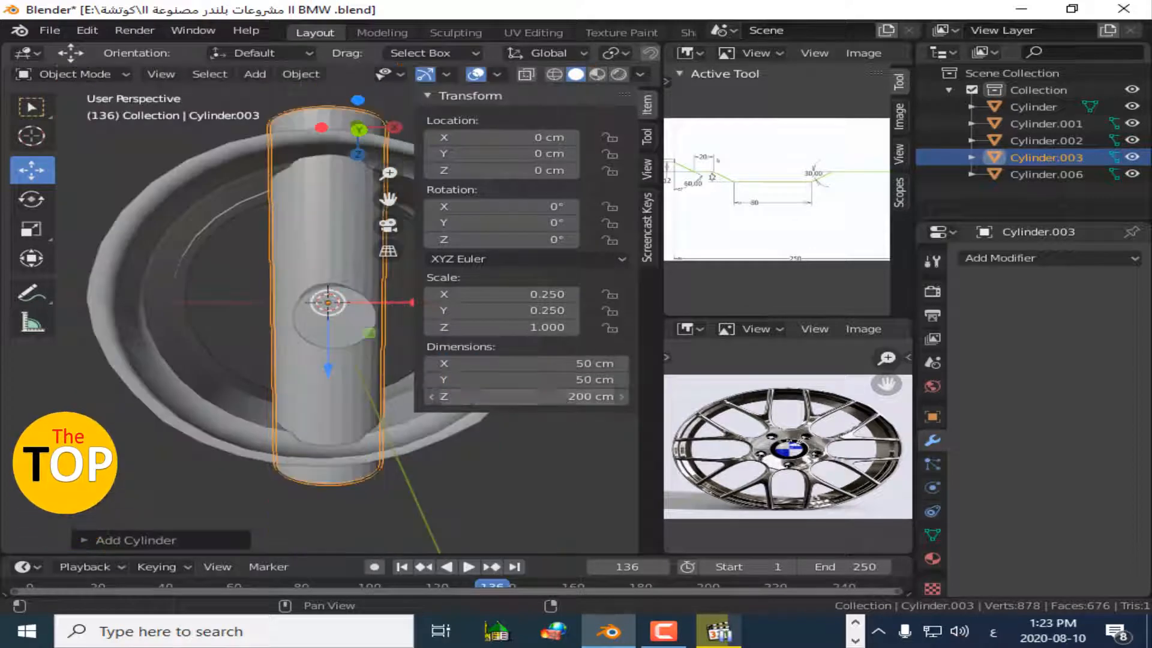
pyautogui.click(552, 397)
pyautogui.write('2')
pyautogui.press('Return')
# Rotate the 50 cm cylinder 270° about X, set its Y location to 71 cm, and nudge it slightly farther along Y.
pyautogui.click(513, 207)
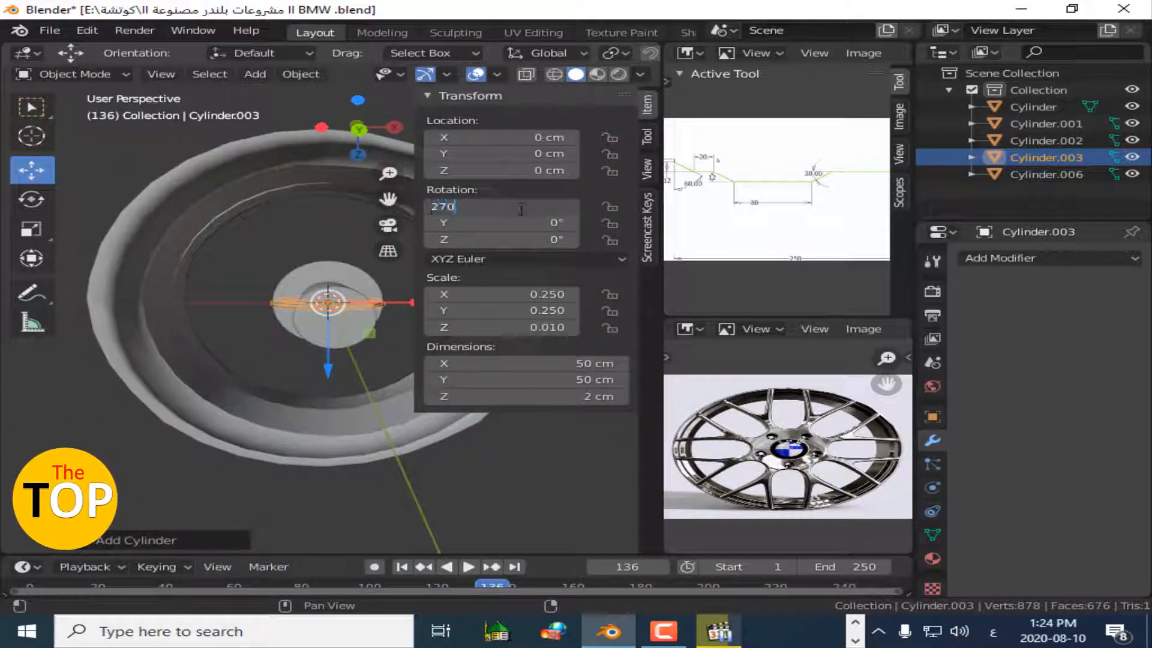
pyautogui.write('270')
pyautogui.press('Return')
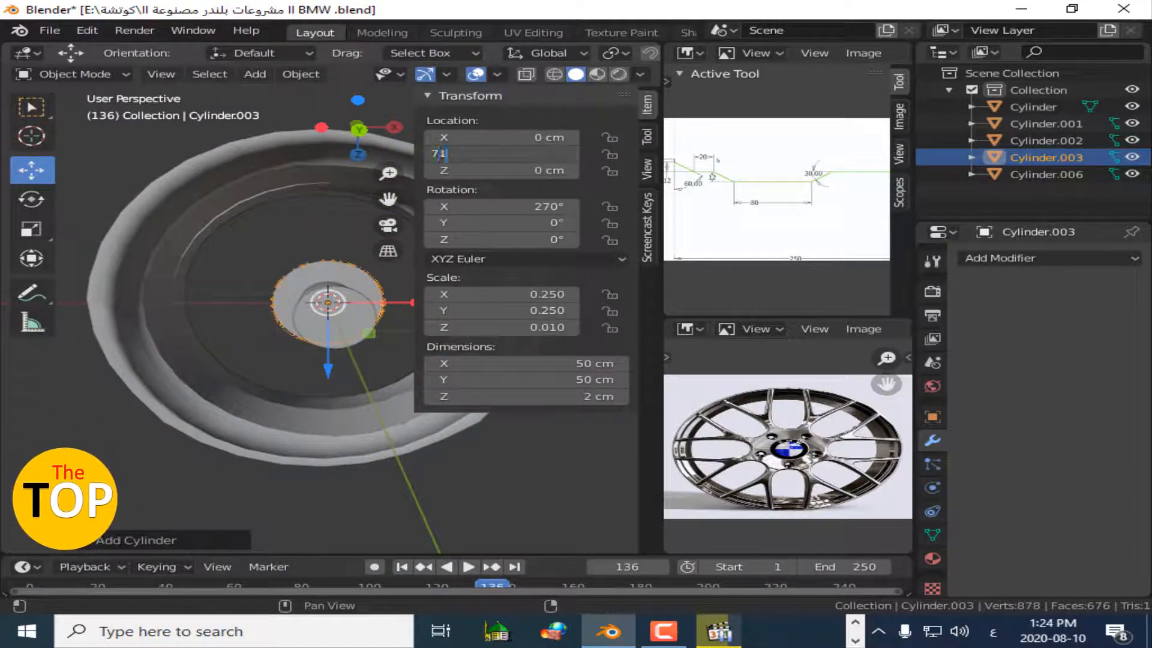
pyautogui.press('Return')
pyautogui.press('n')
pyautogui.scroll(5, 436, 282)
pyautogui.moveTo(622, 114); pyautogui.dragTo(605, 136)
pyautogui.press('n')
pyautogui.click(570, 154)
pyautogui.press('n')
# Extrude the cylinder's whole outer band in Edit Mode and scale it inward to just inside the central shaft's edge.
pyautogui.press('Tab')
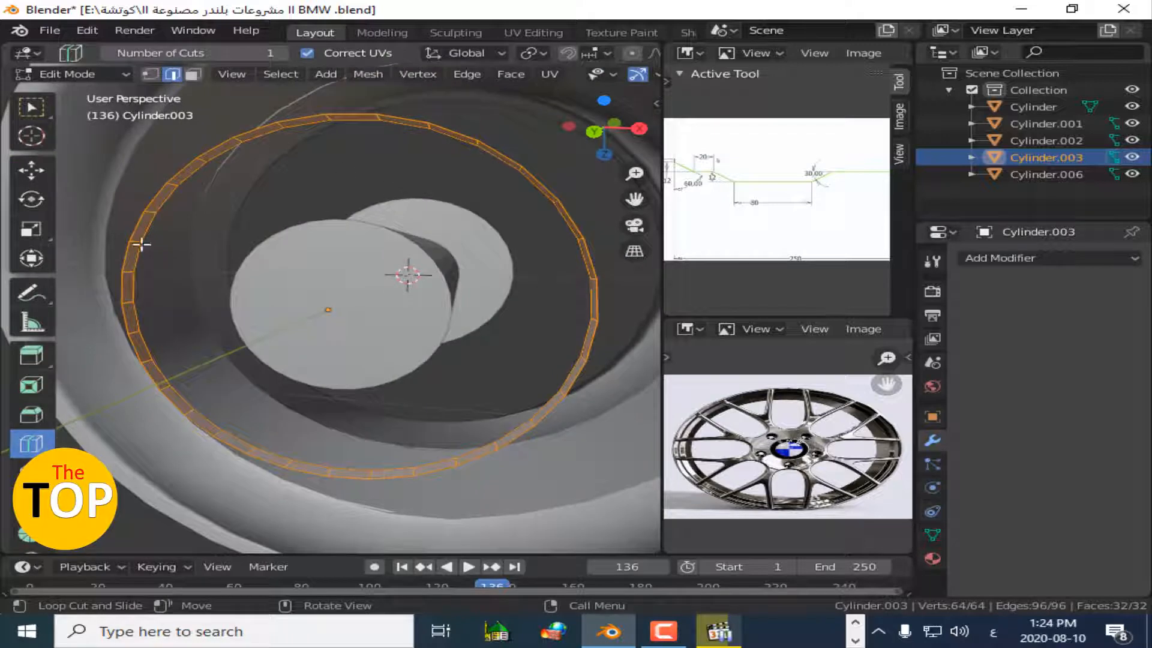
pyautogui.press('e')
pyautogui.press('s')
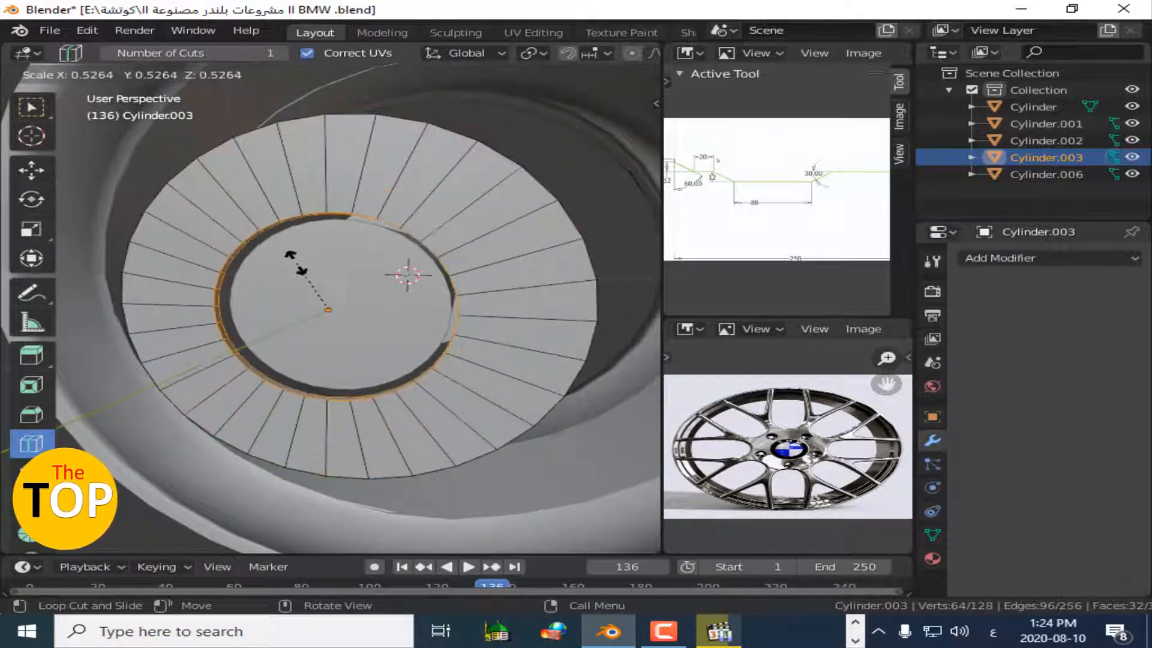
pyautogui.click(299, 278)
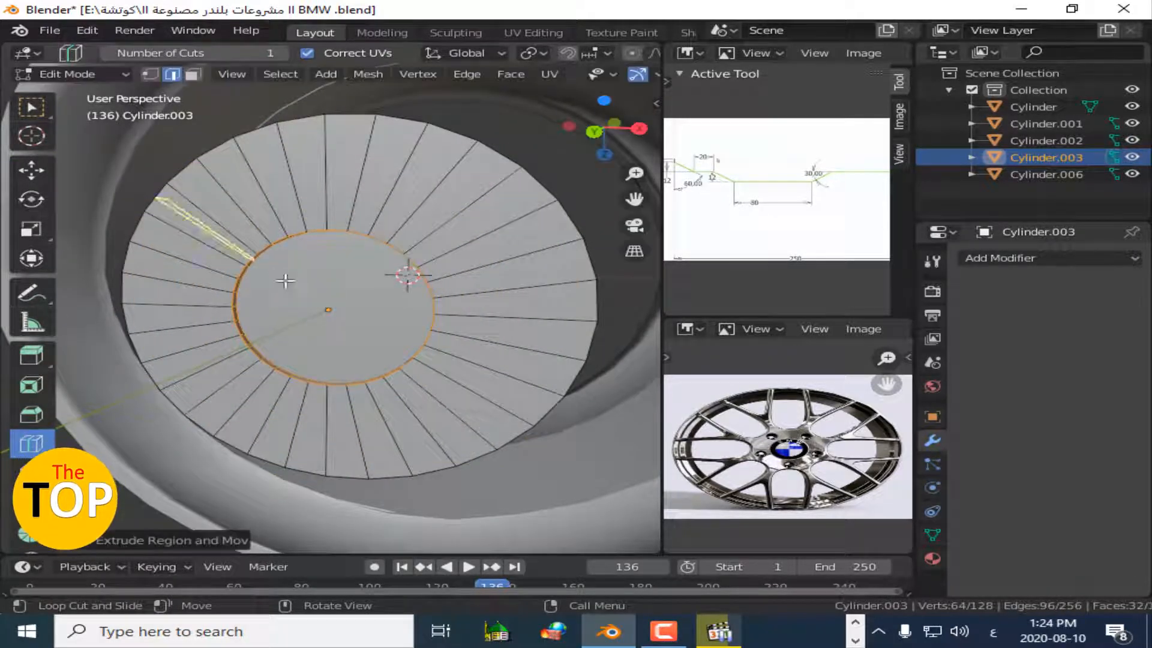
pyautogui.moveTo(318, 312); pyautogui.dragTo(313, 283, button='middle')
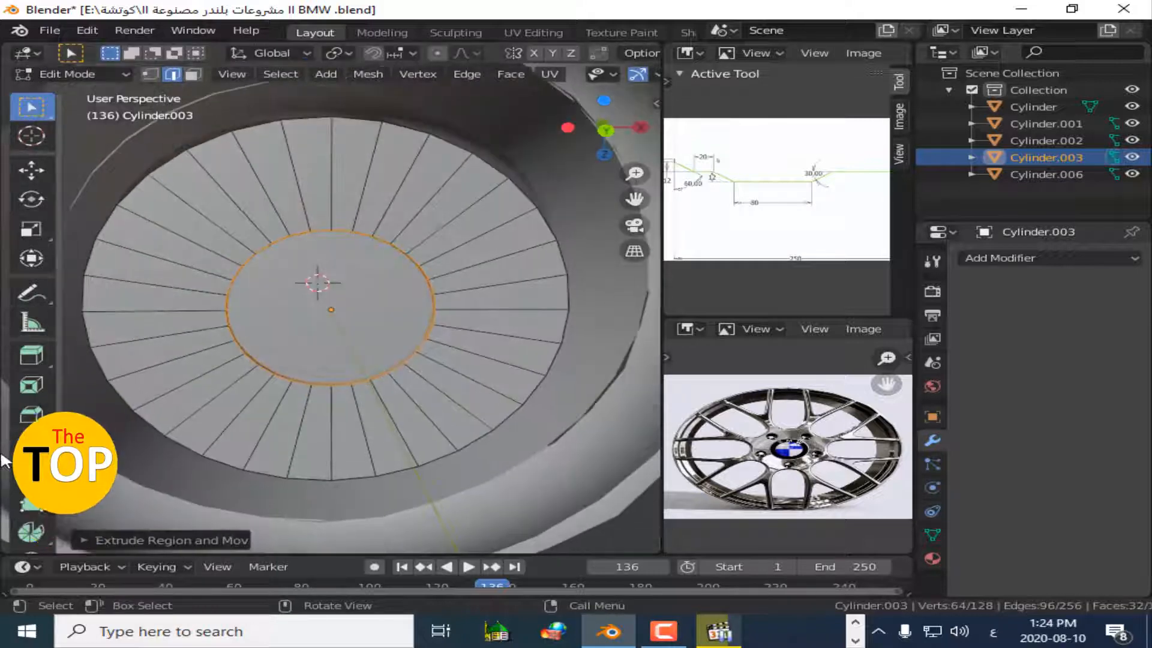
# Add five concentric loop cuts to the ring's front face, spaced more closely towards its outer edge.
pyautogui.click(366, 210)
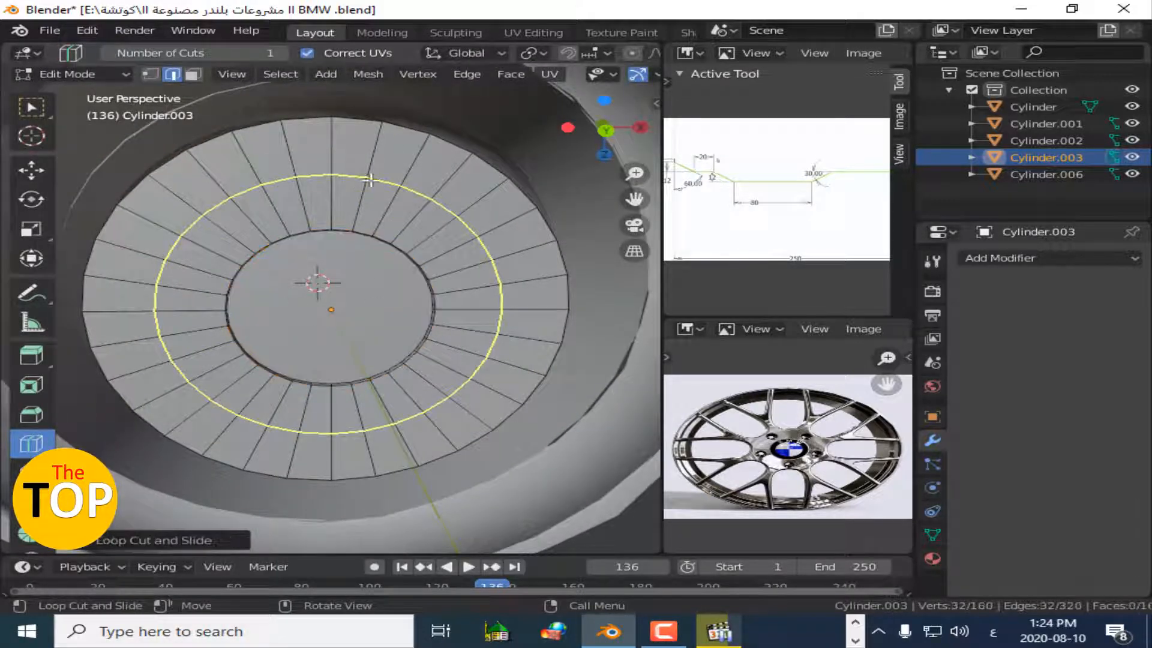
pyautogui.click(378, 159)
pyautogui.click(362, 194)
pyautogui.click(411, 173)
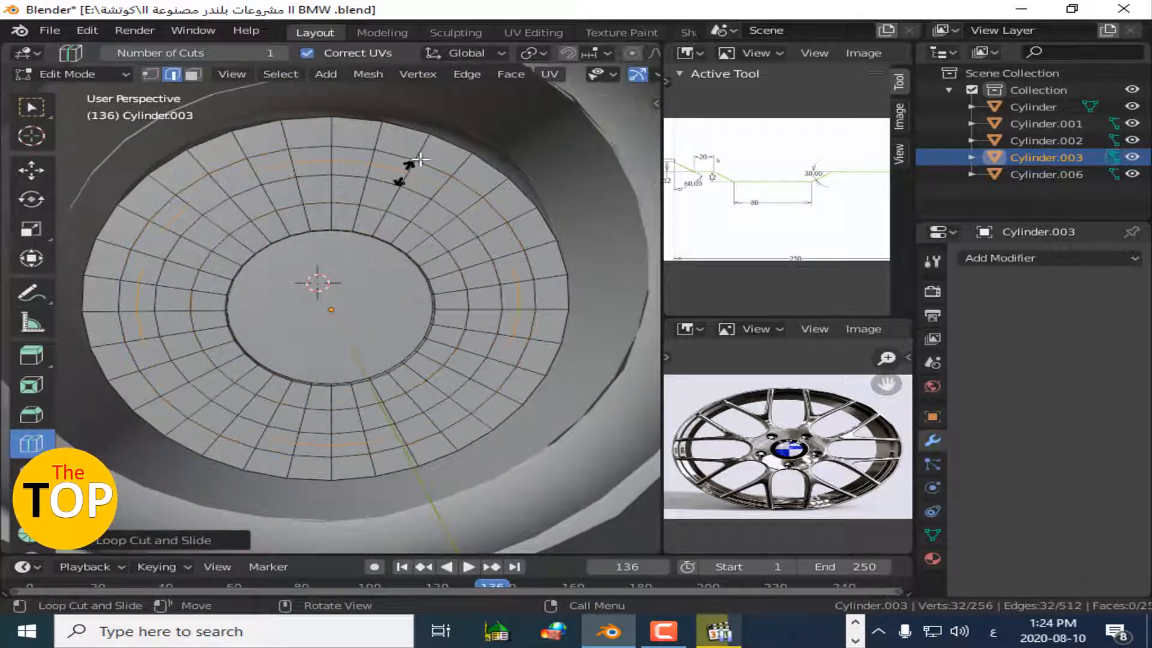
pyautogui.click(437, 144)
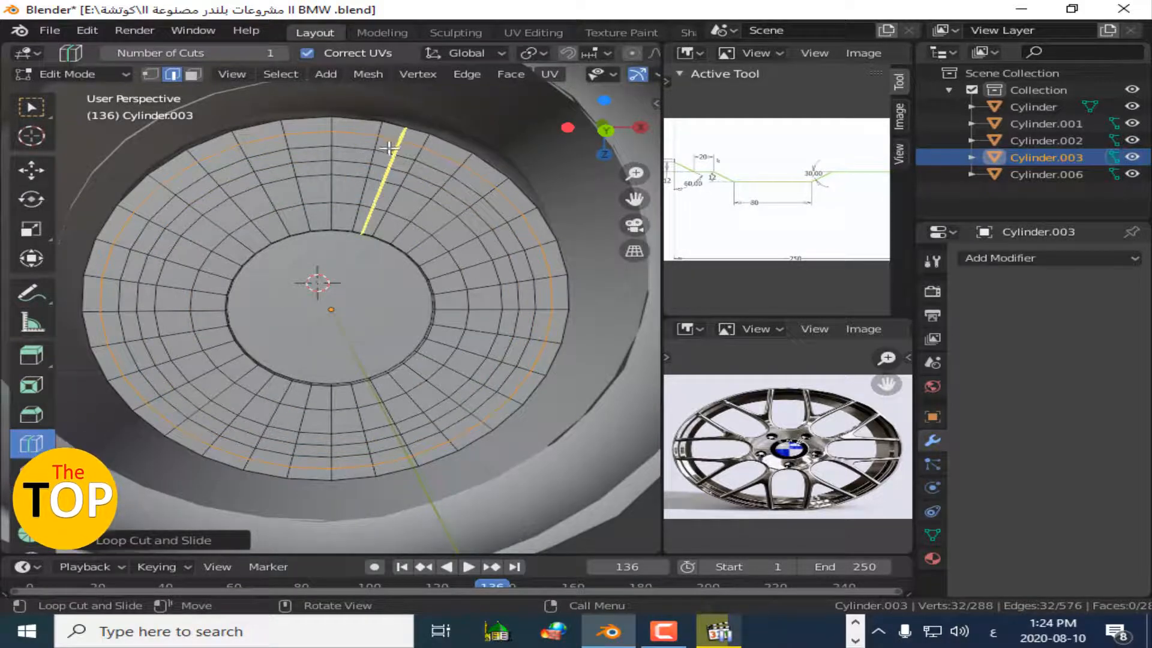
# Add three more concentric loop cuts to the ring's front face, grouped towards the middle of its width.
pyautogui.click(369, 177)
pyautogui.click(388, 195)
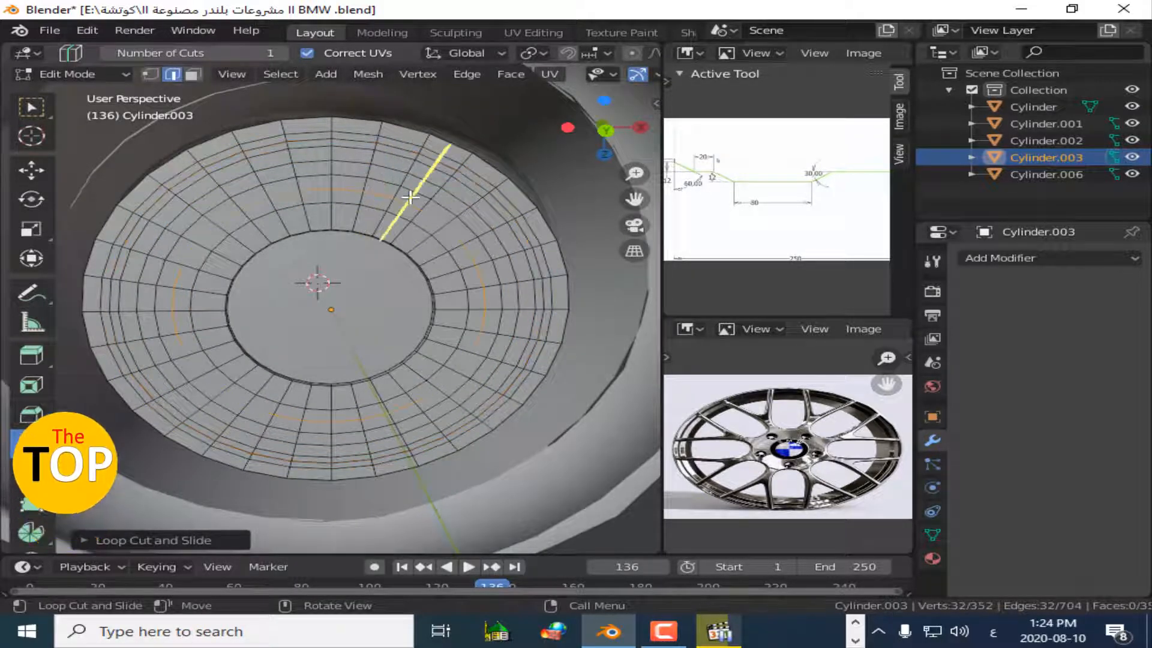
pyautogui.click(398, 192)
pyautogui.press('w')
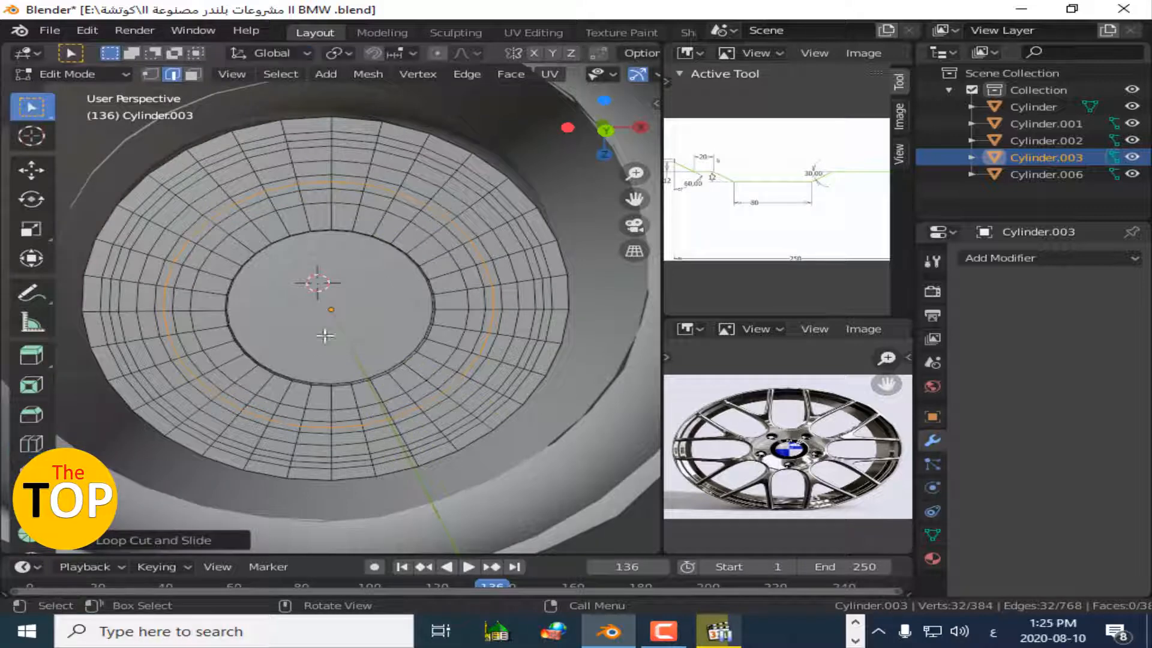
# Select the thin stacked faces near the ring's outer edge in face mode and dissolve them into single larger faces.
pyautogui.click(189, 75)
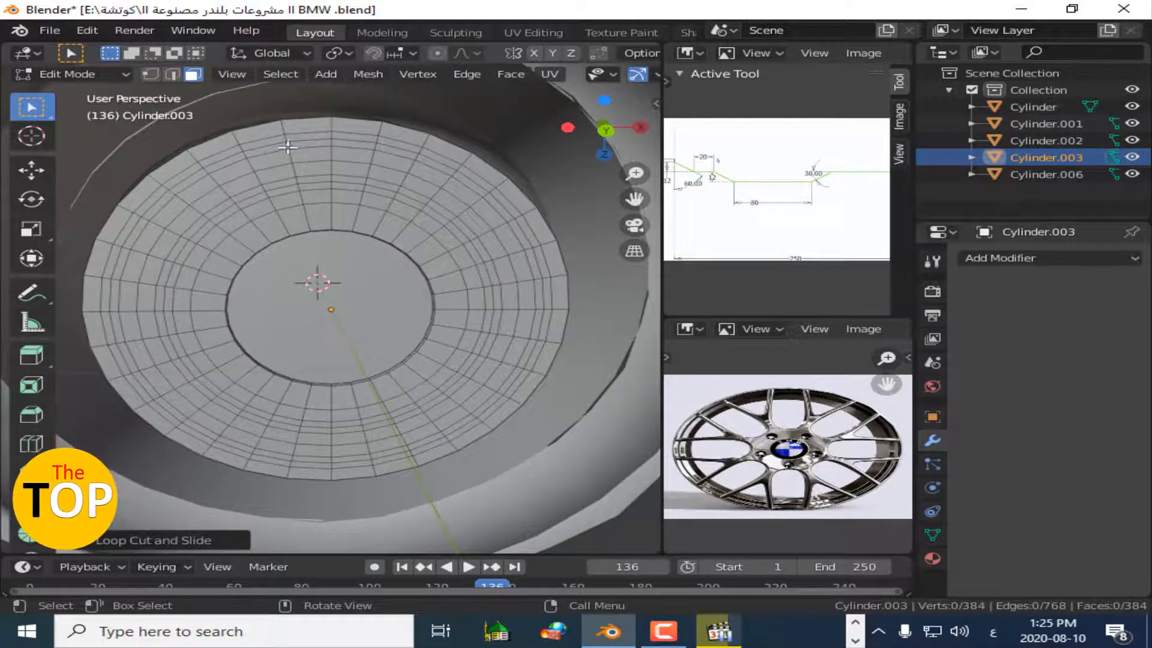
pyautogui.click(318, 158)
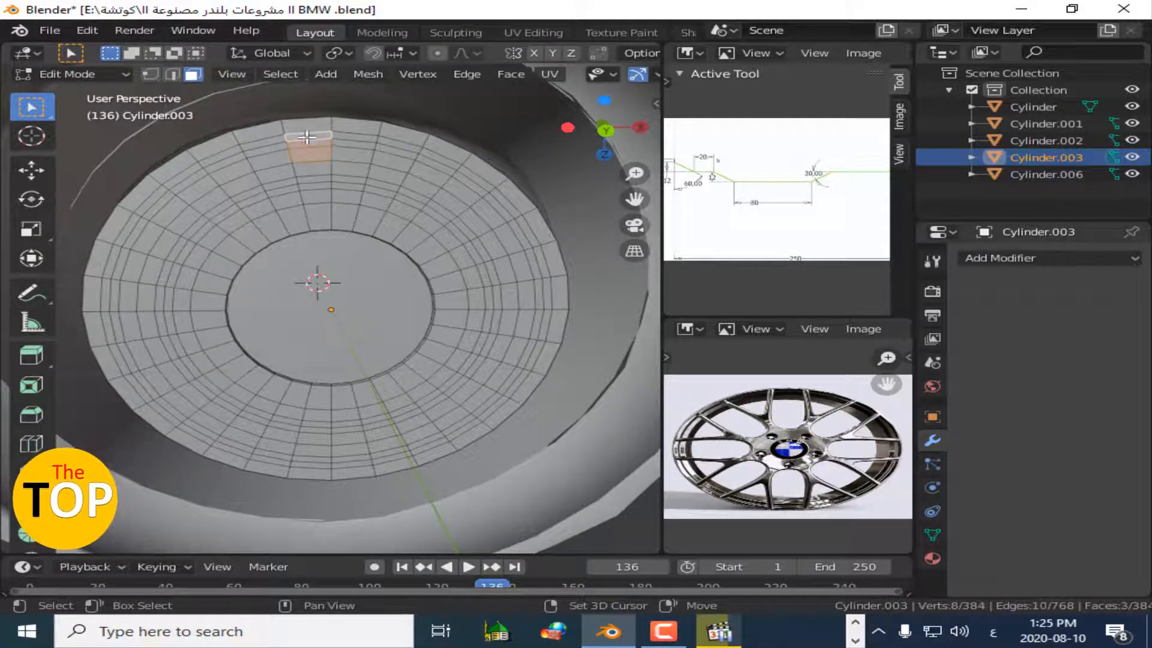
pyautogui.rightClick(262, 144)
pyautogui.click(229, 511)
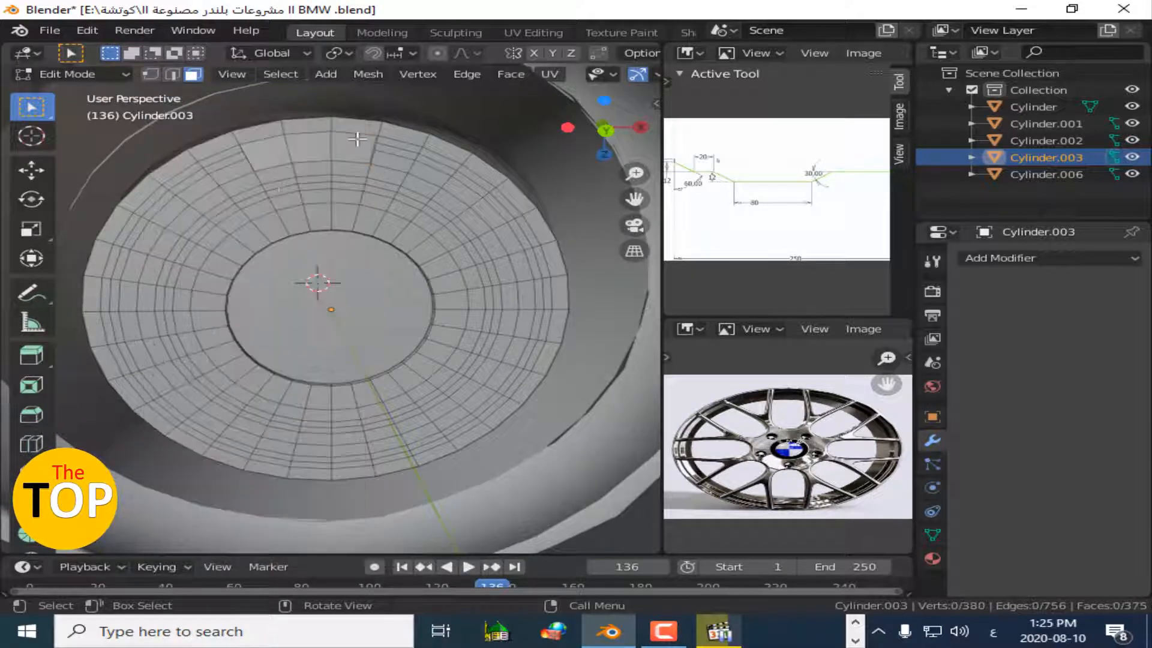
# Select the three adjacent enlarged faces near the ring's upper outer edge.
pyautogui.press('KP_Decimal')
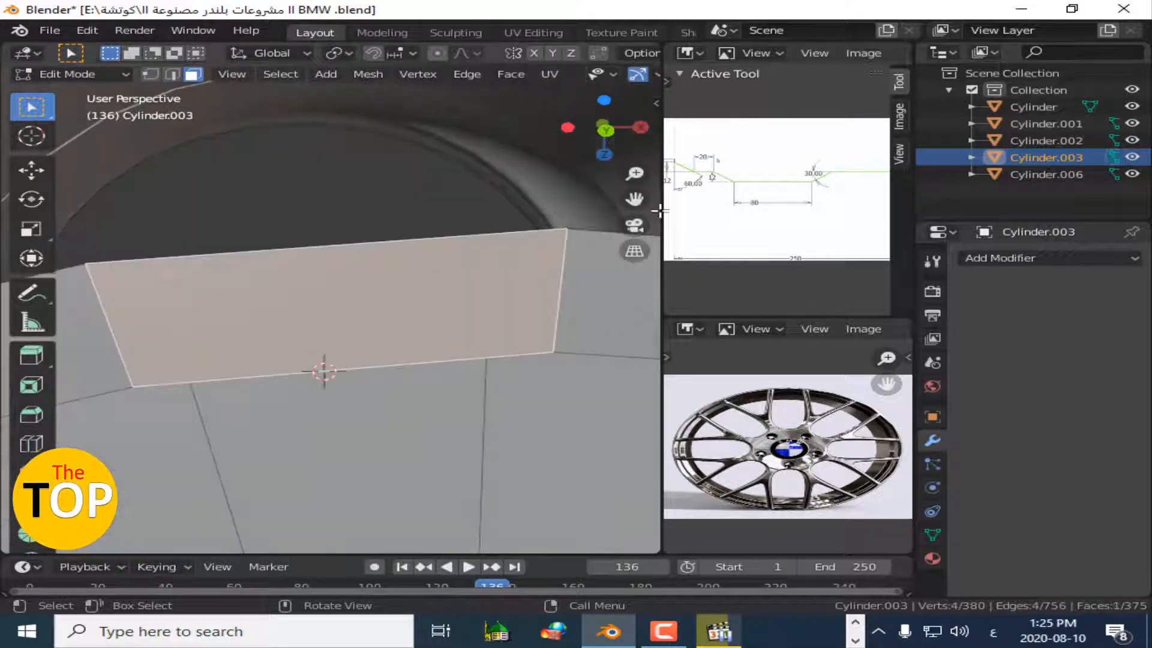
pyautogui.click(641, 167)
pyautogui.scroll(-8, 639, 170)
pyautogui.click(421, 336)
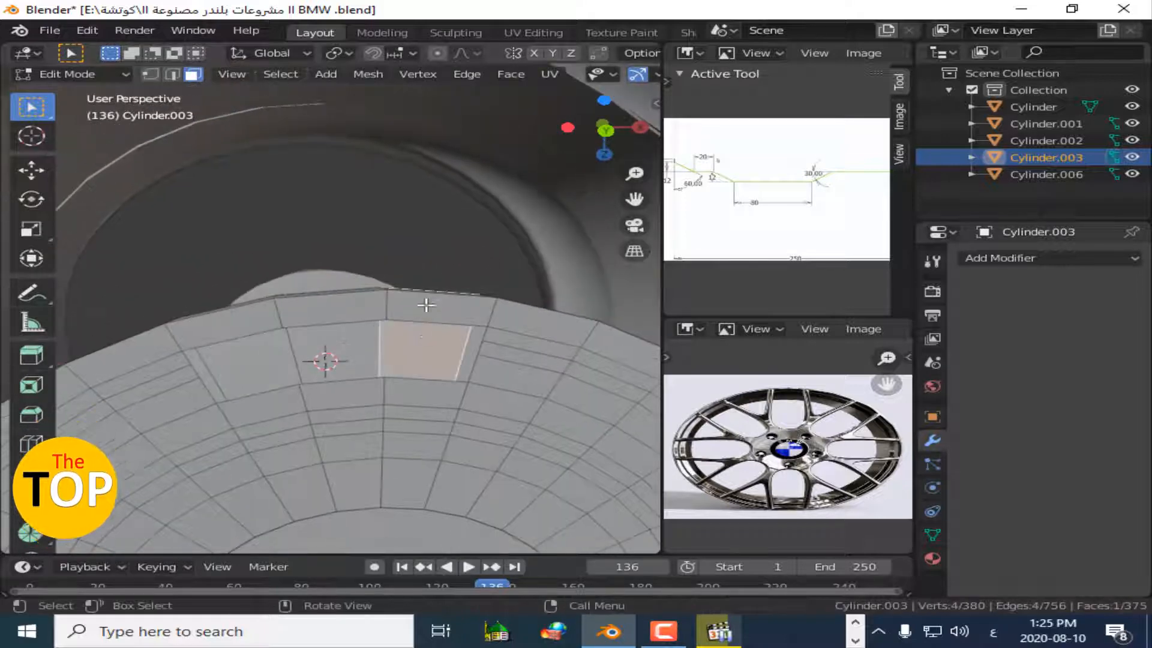
pyautogui.keyDown('shift'); pyautogui.click(342, 353); pyautogui.keyUp('shift')
pyautogui.keyDown('shift'); pyautogui.click(262, 363); pyautogui.keyUp('shift')
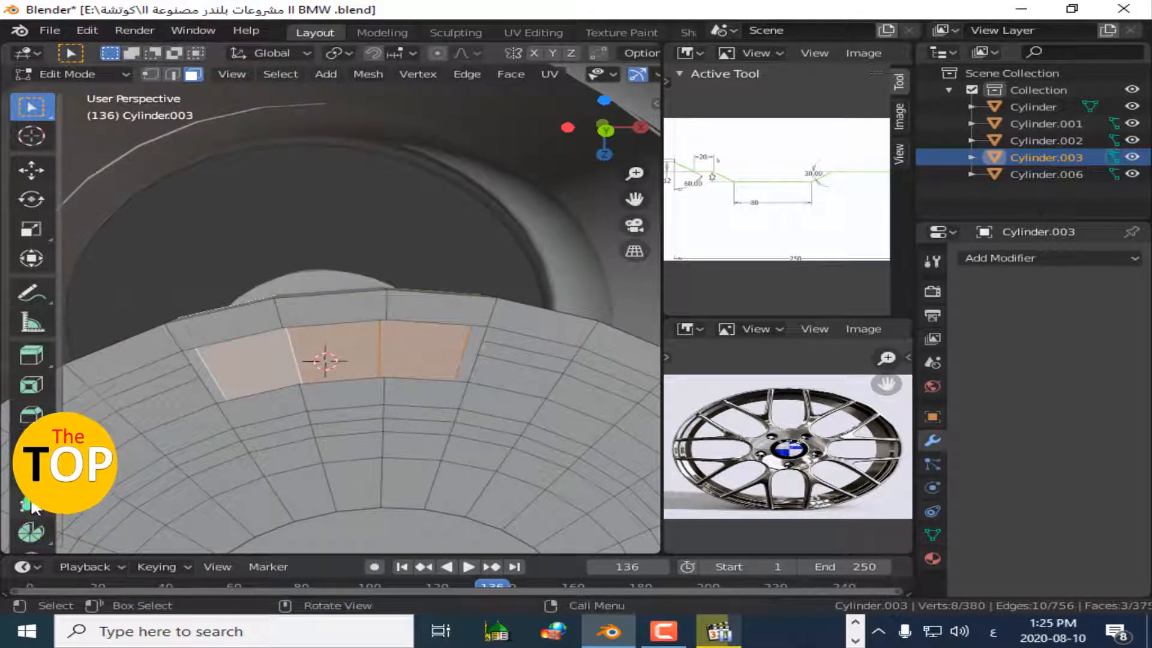
pyautogui.moveTo(294, 349); pyautogui.dragTo(66, 354, button='middle')
pyautogui.click(32, 444)
pyautogui.click(290, 389)
pyautogui.moveTo(625, 123); pyautogui.dragTo(399, 135)
pyautogui.click(465, 345)
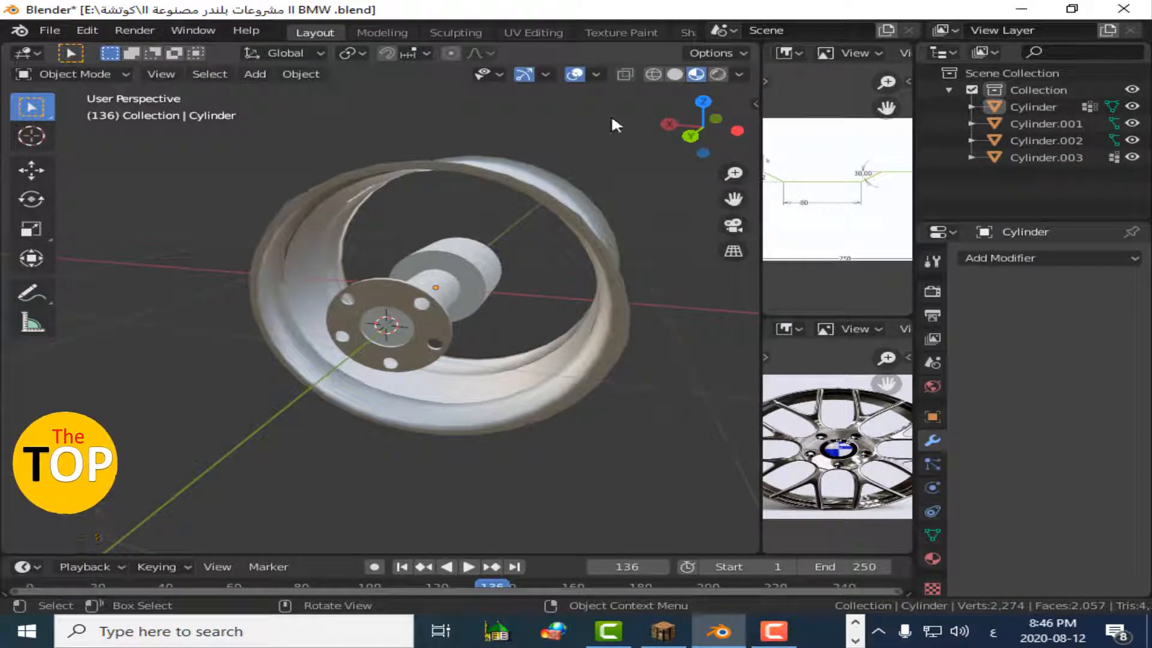
pyautogui.moveTo(699, 127); pyautogui.dragTo(731, 103)
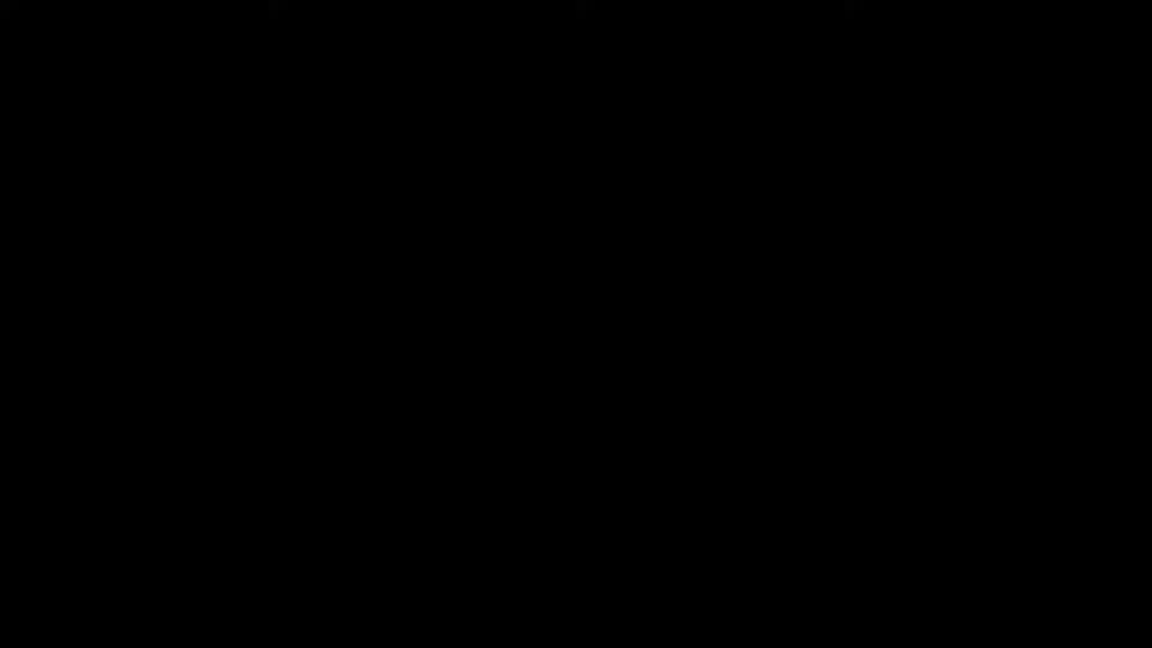